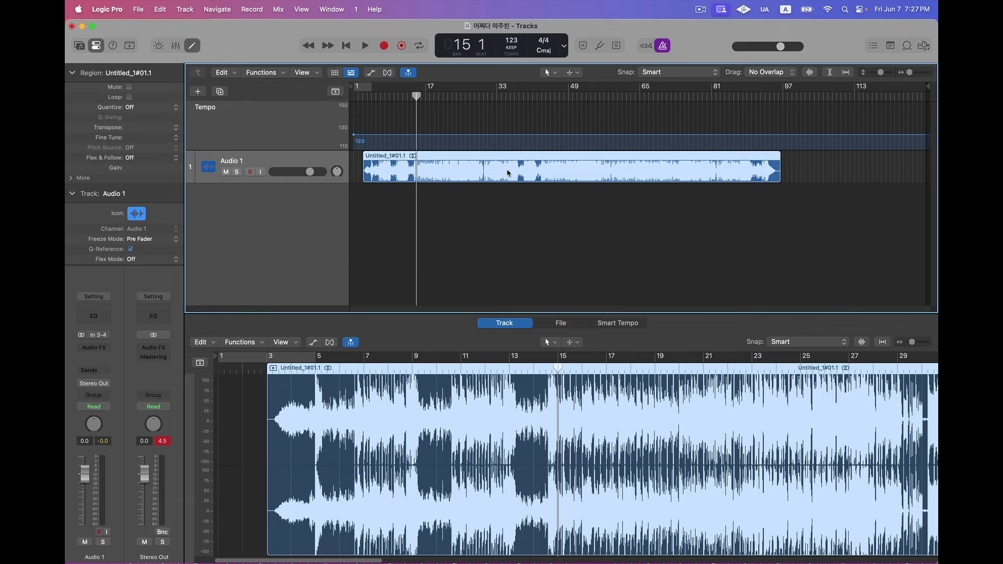
Open the Untitled_1#01.1 region in the Smart Tempo editor and switch its tempo mode from Constant to Variable, accepting the overwrite.
key("e")
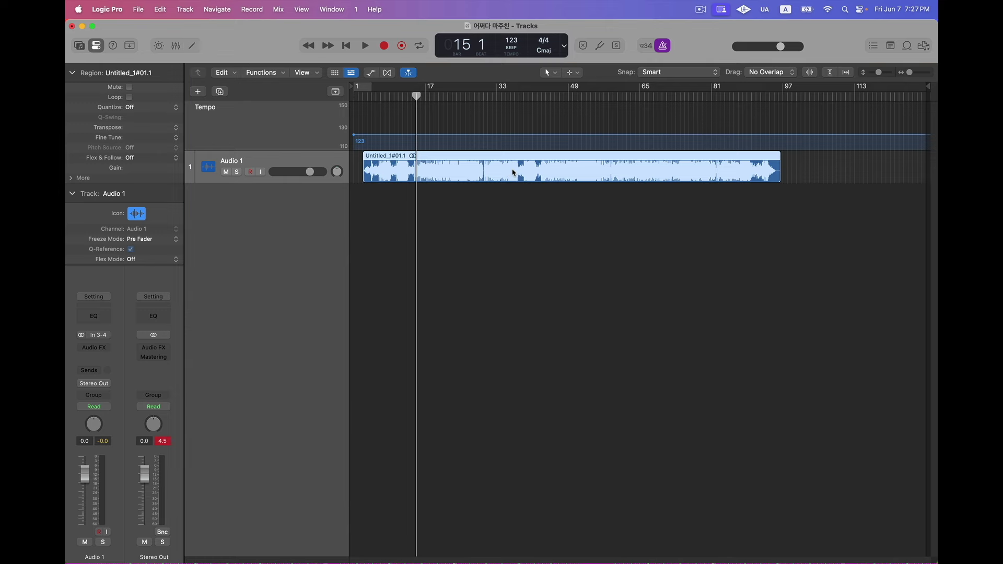
key("e")
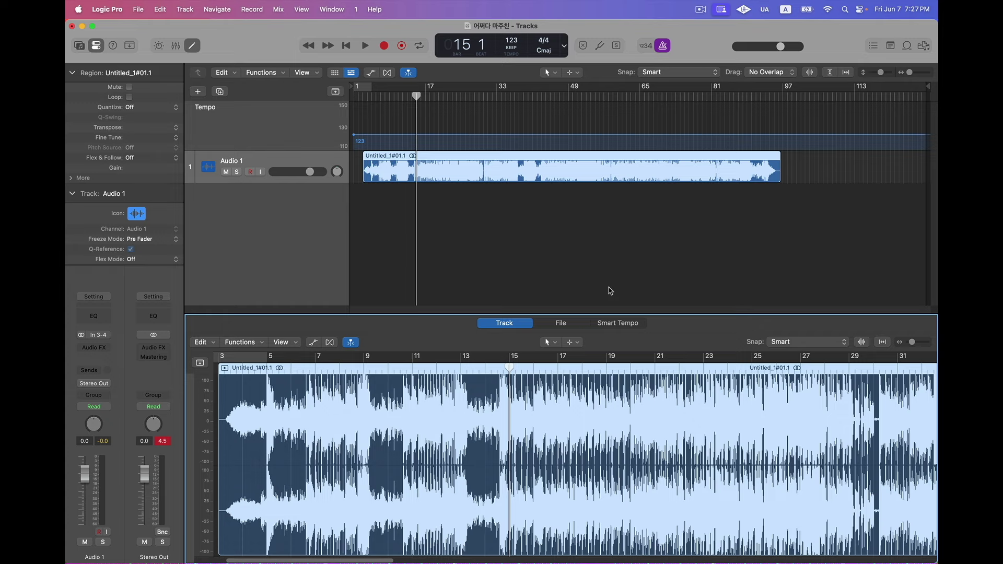
left_click(617, 323)
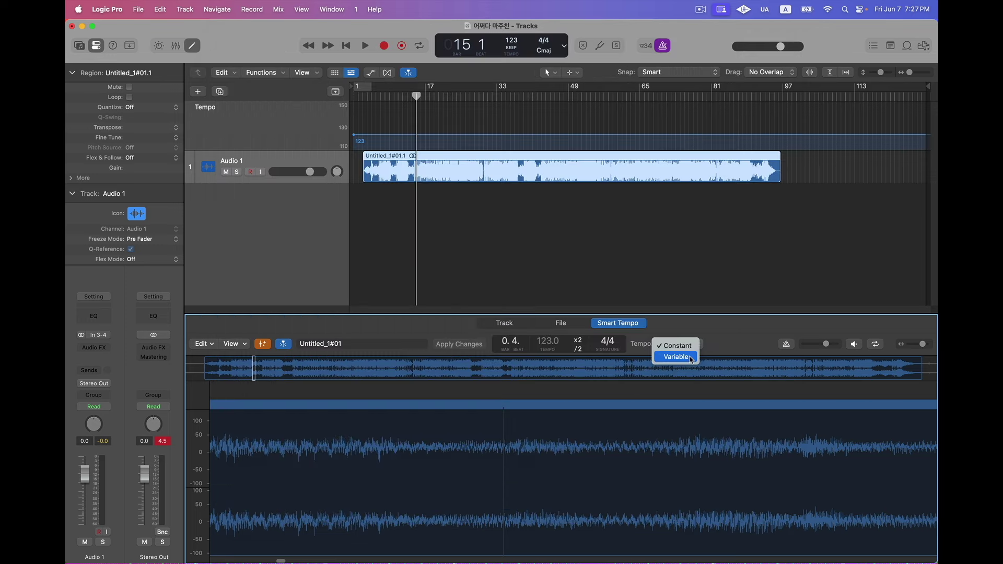
left_click(691, 360)
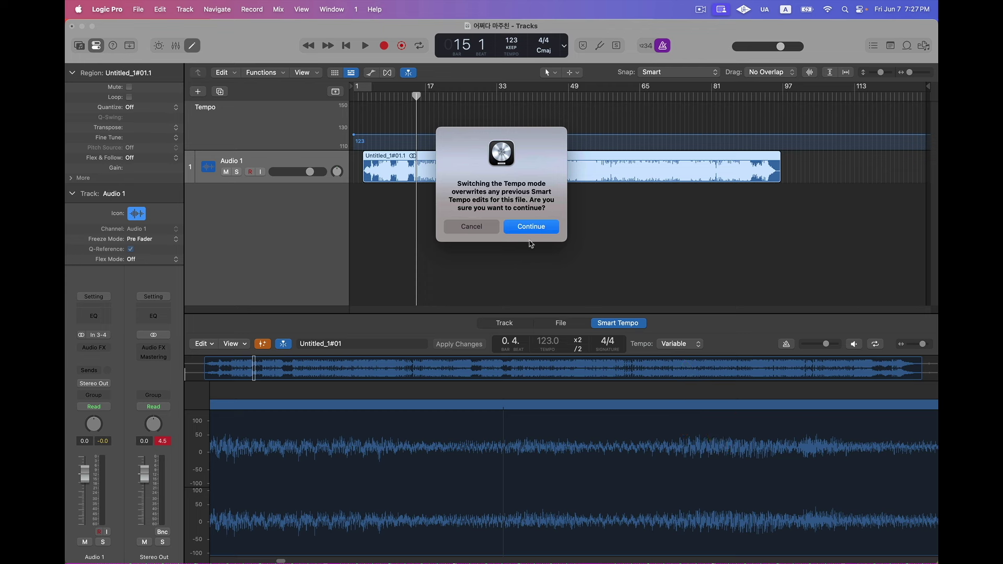
left_click(532, 227)
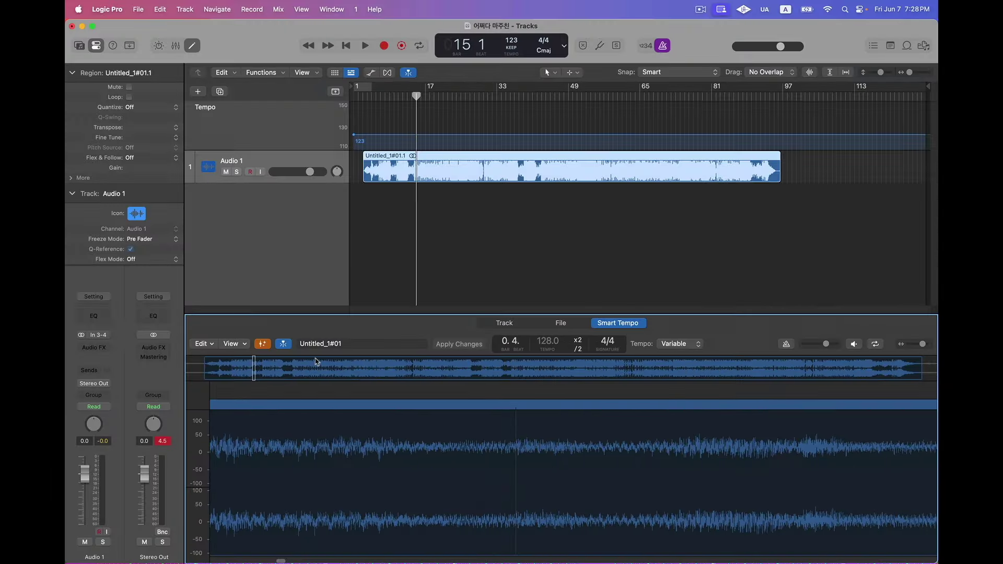
Split the Untitled_1#01.1 region into vocals, drums, bass and other stems with Stem Splitter.
scroll(264, 380, "up", 5)
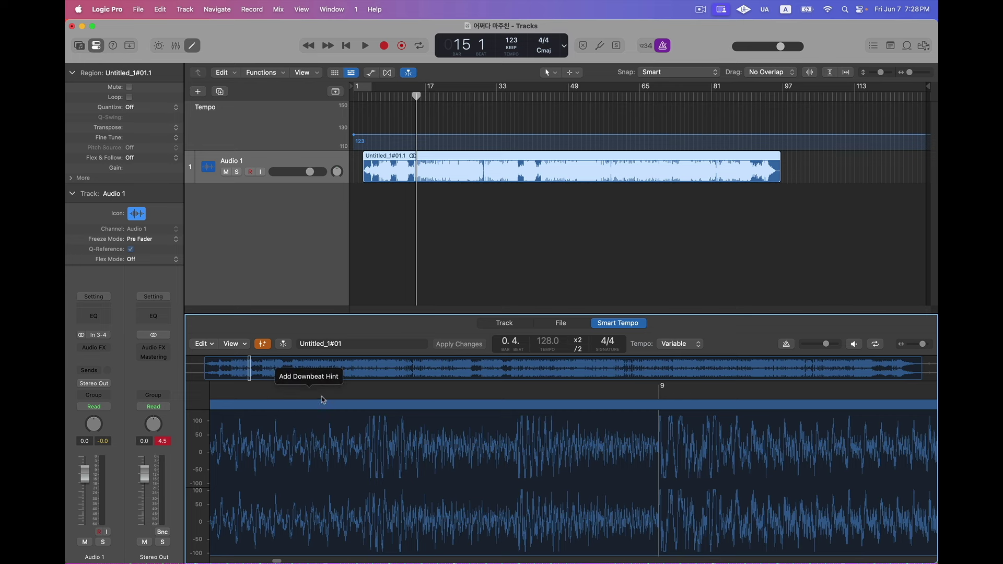
scroll(645, 431, "down", 5)
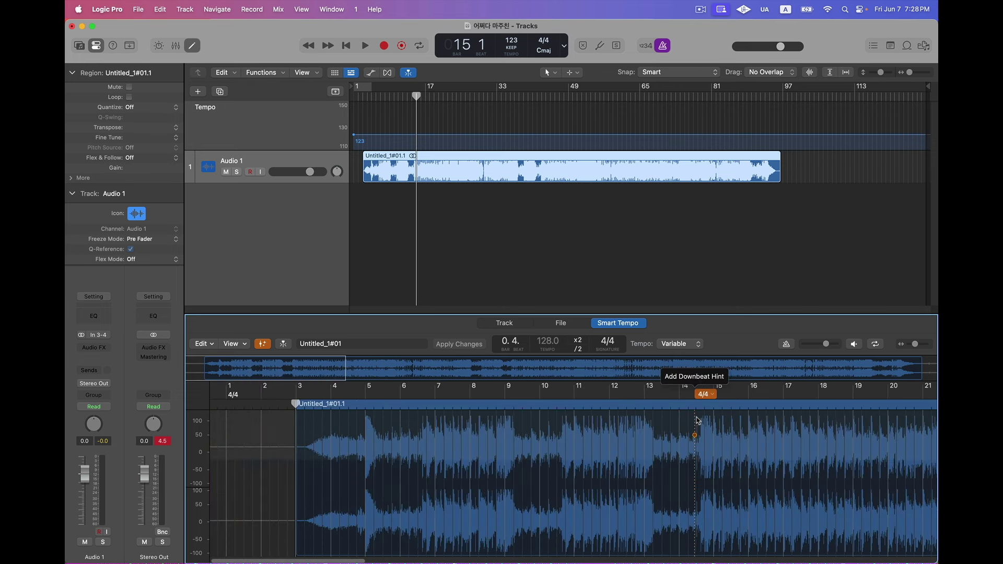
left_click(459, 217)
right_click(438, 156)
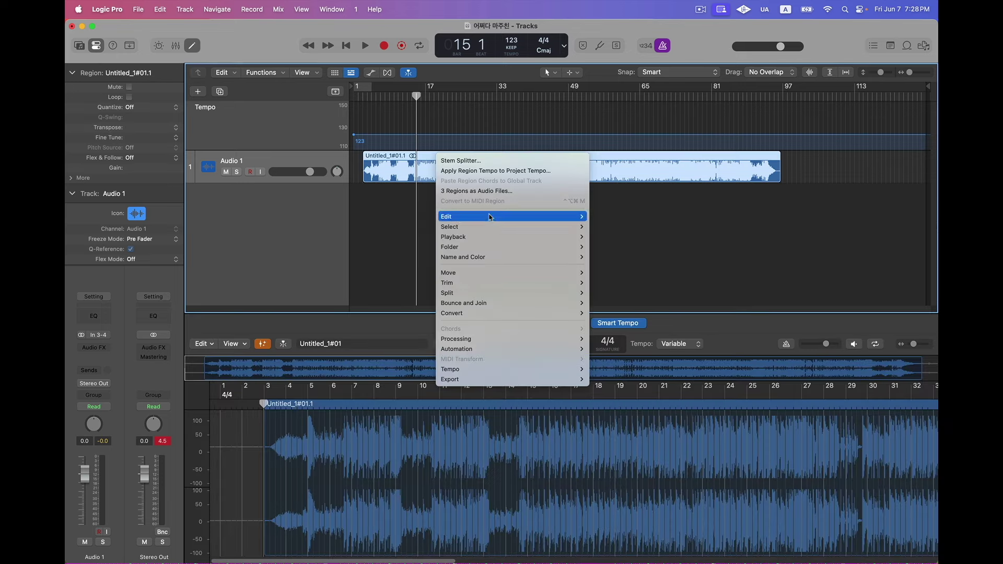
left_click(461, 161)
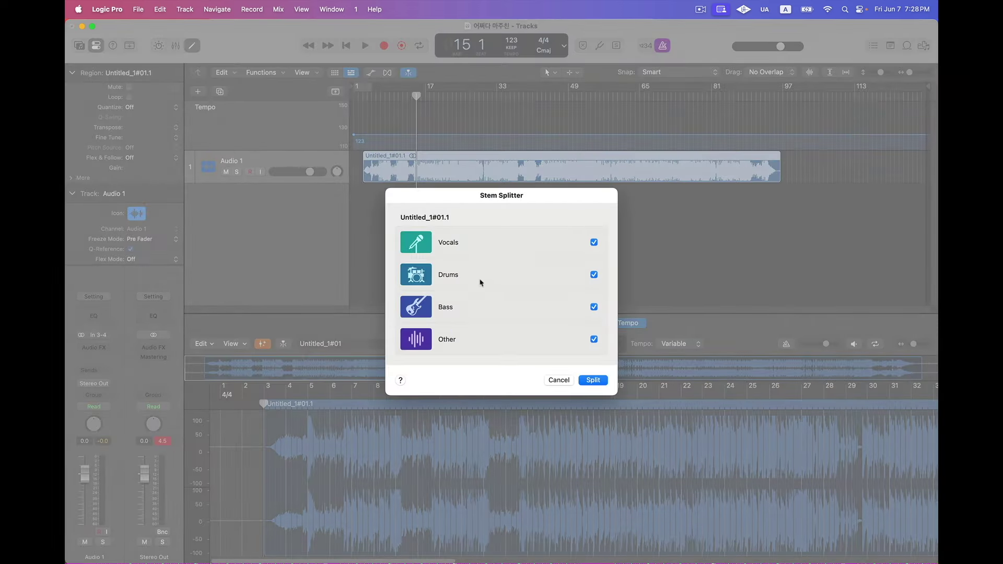
left_click(593, 380)
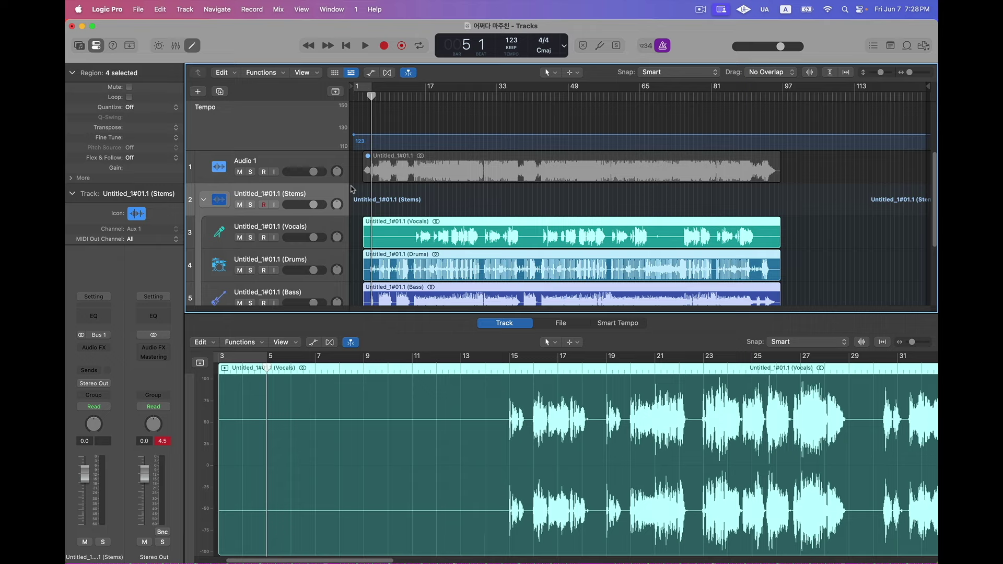
Play back the separated stems together from around bar 10 to hear the split.
left_click(400, 96)
key("space")
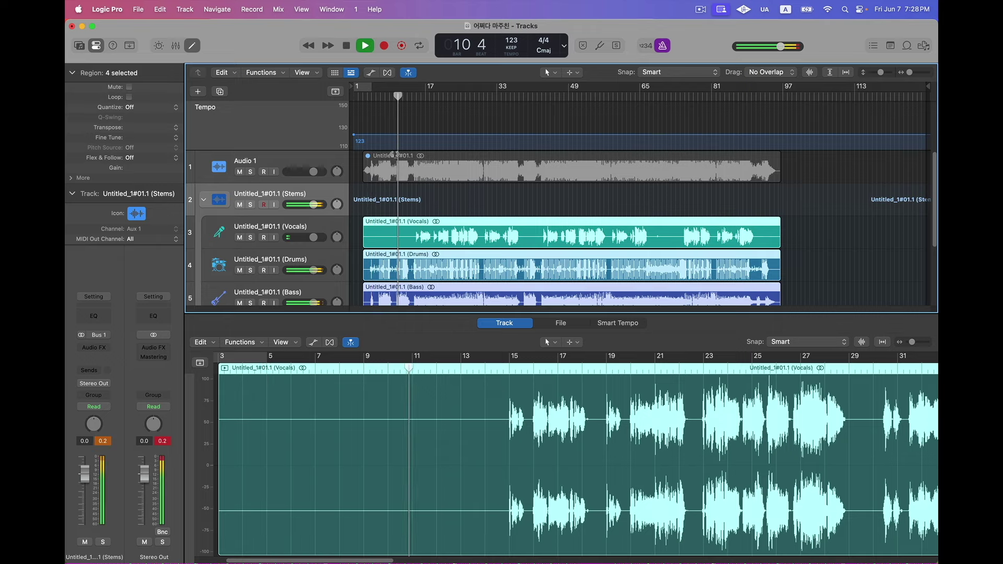
scroll(393, 172, "up", 3)
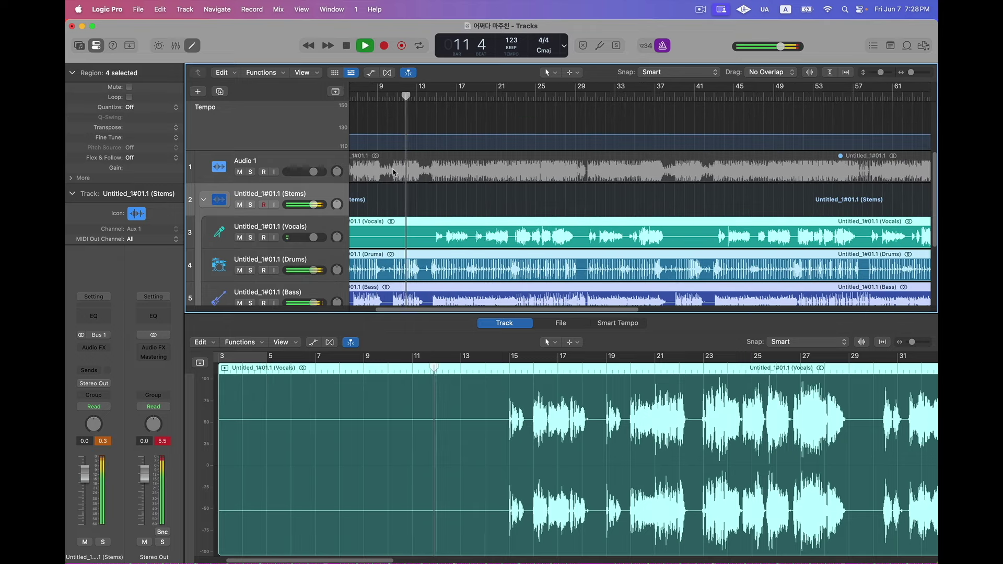
key("space")
scroll(392, 211, "down", 3)
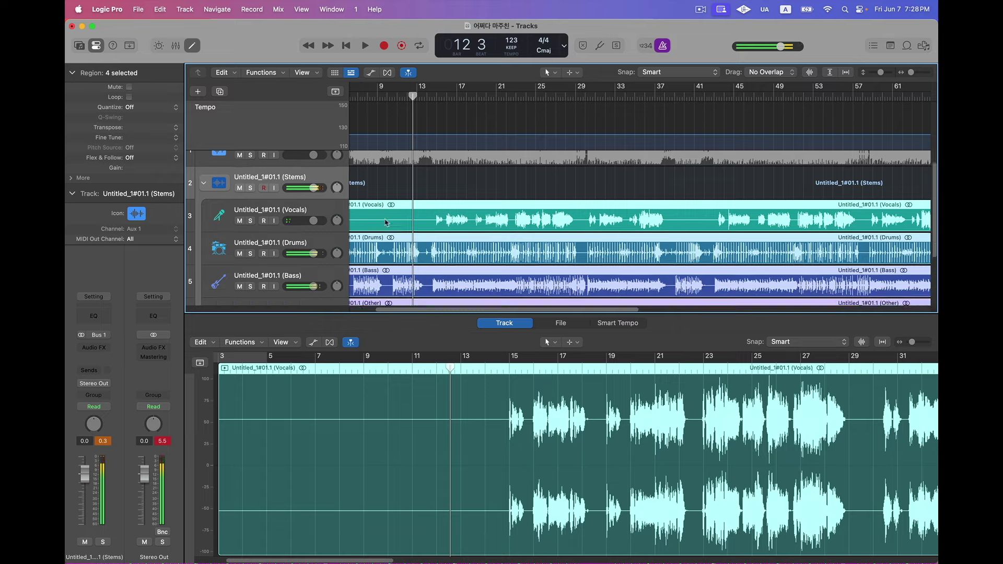
Mute the vocals, bass and other stem tracks so that only the drums play.
scroll(366, 209, "up", 3)
scroll(366, 209, "left", 2)
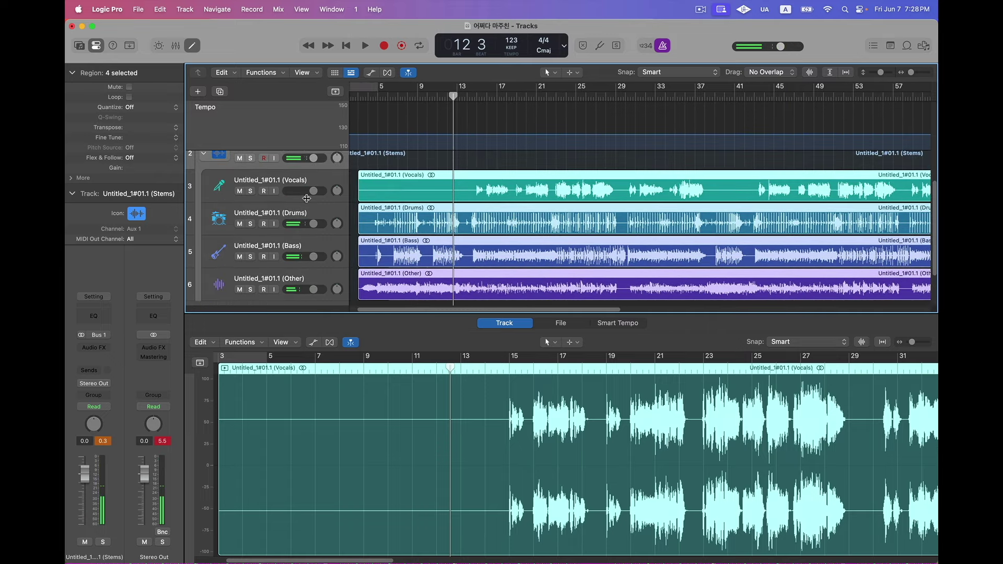
left_click(240, 191)
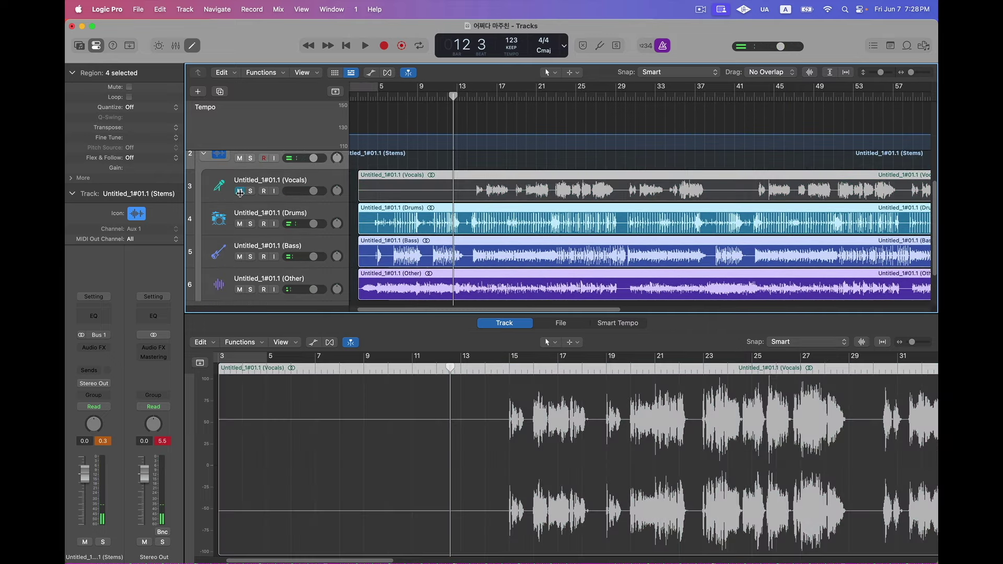
left_click(240, 257)
left_click(240, 290)
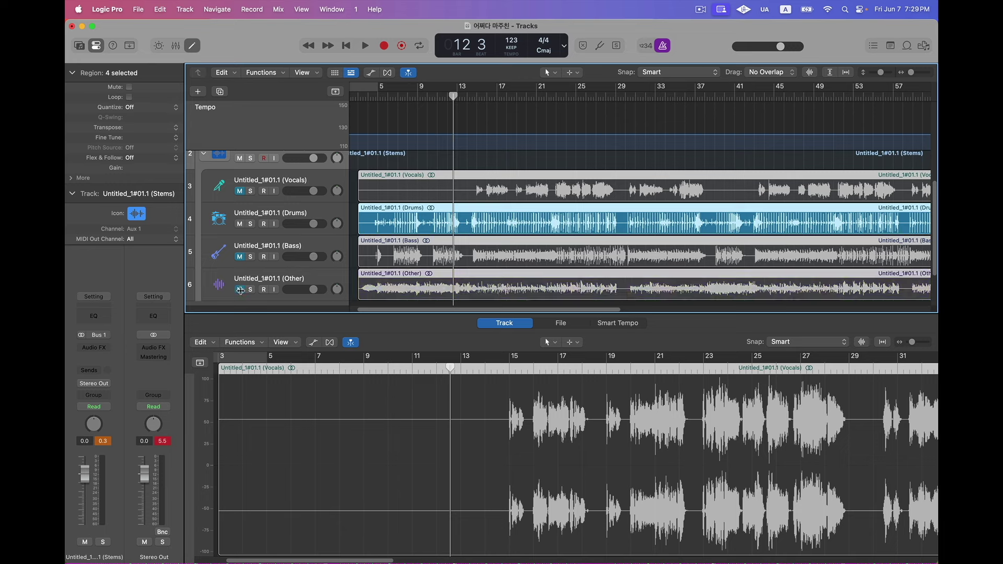
Select the drums stem region and show its waveform in the Smart Tempo editor.
scroll(457, 398, "left", 2)
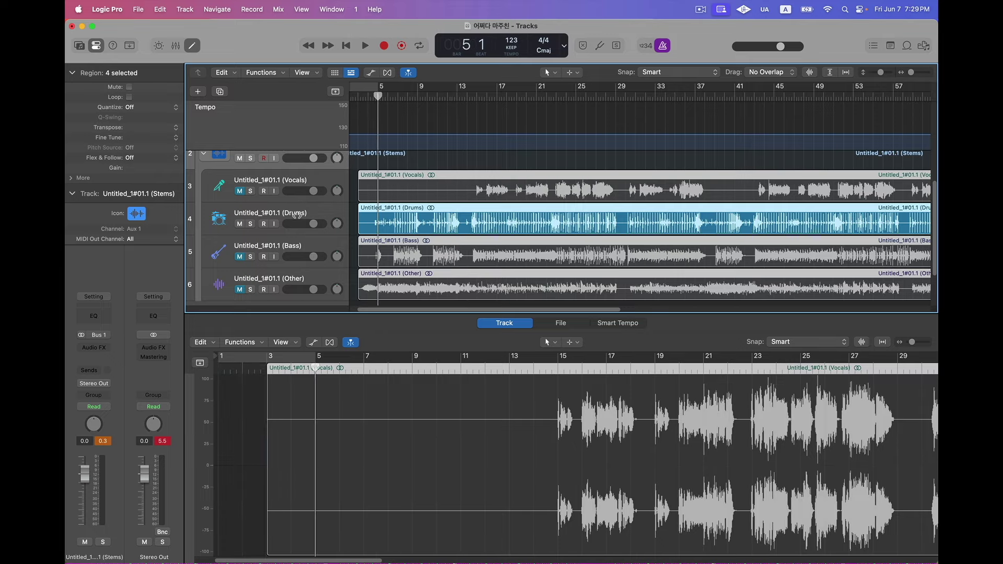
left_click(388, 220)
left_click(627, 325)
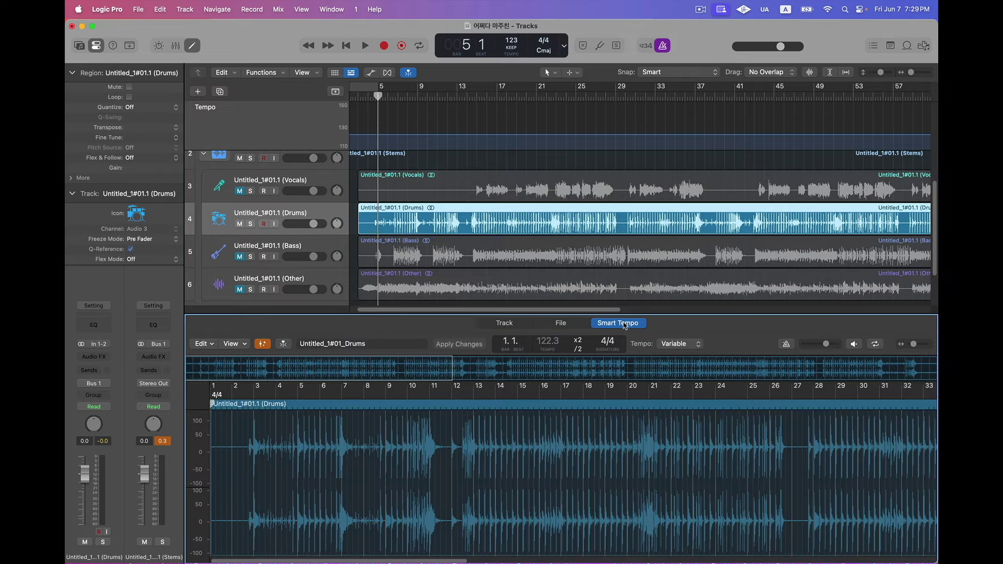
scroll(293, 428, "up", 5)
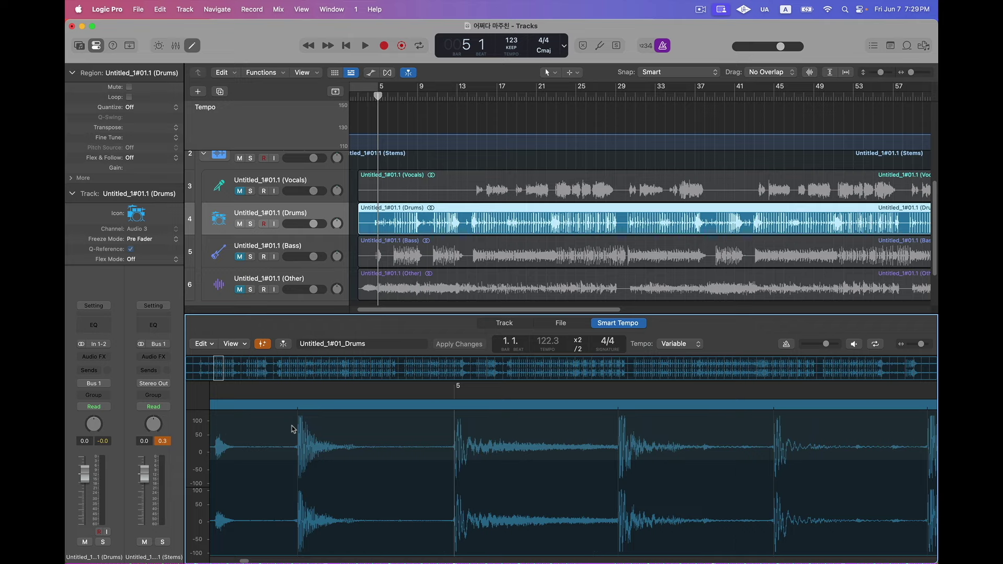
scroll(293, 430, "down", 6)
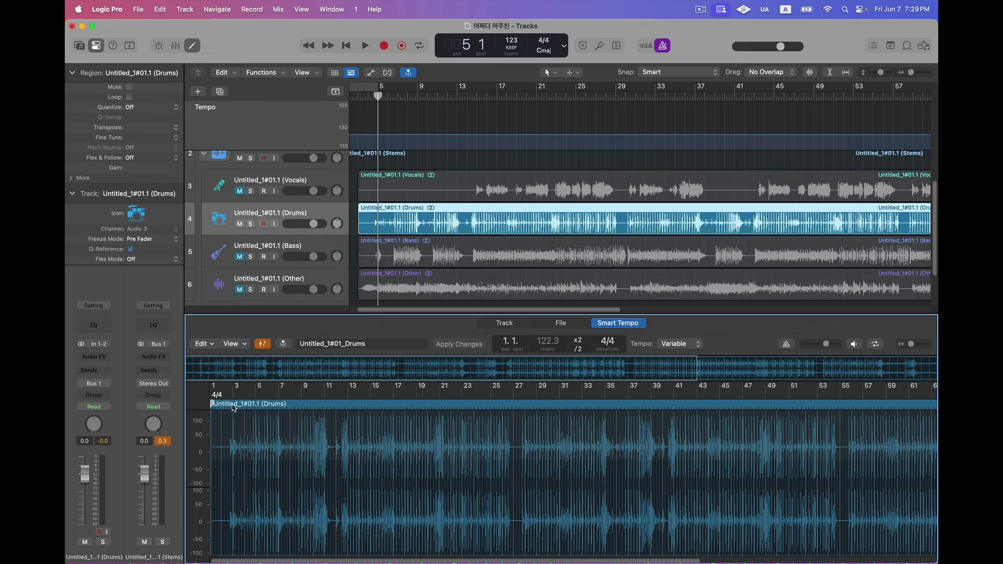
Play the opening bars of the drums stem and check the bar lines against the drum hits.
key("space")
scroll(227, 406, "up", 5)
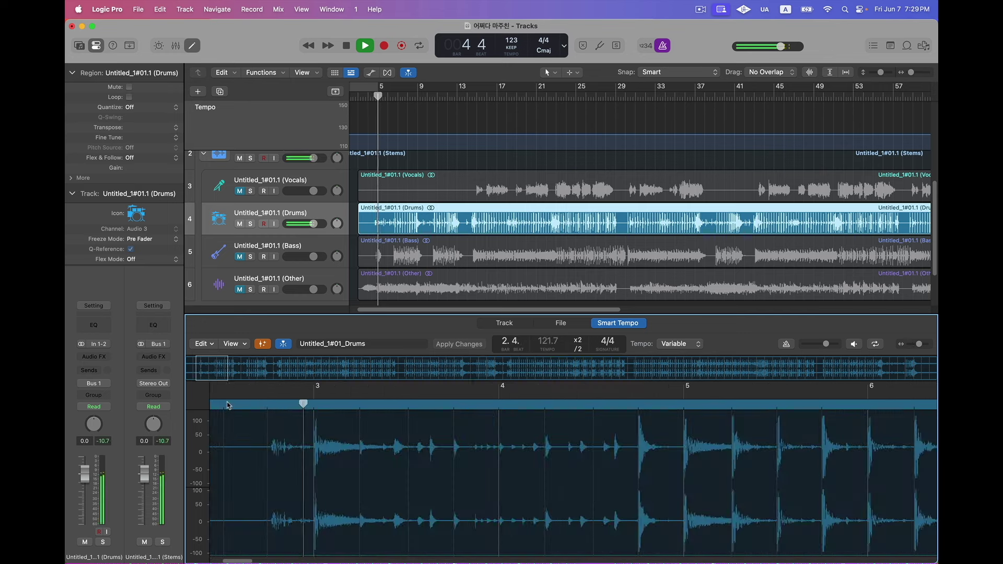
key("space")
scroll(232, 426, "down", 5)
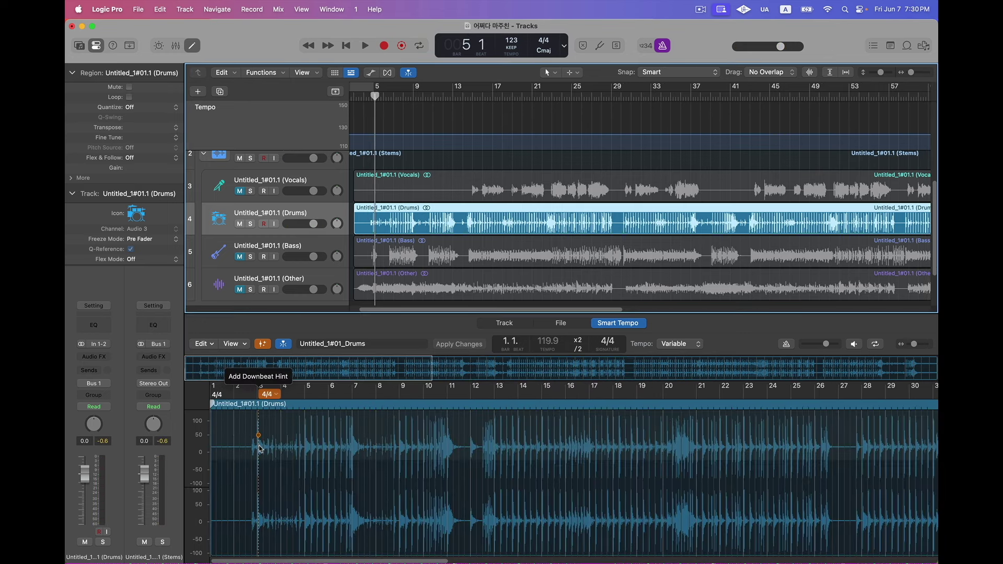
Add a 4/4 downbeat hint on the drum hit at bar 3, with Snap to Transients enabled.
scroll(258, 448, "up", 8)
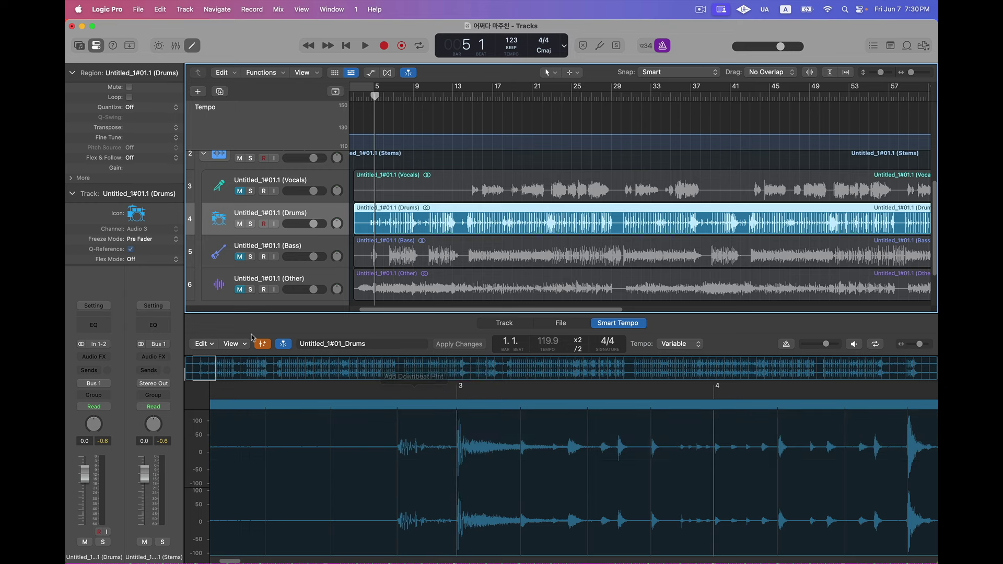
left_click(202, 343)
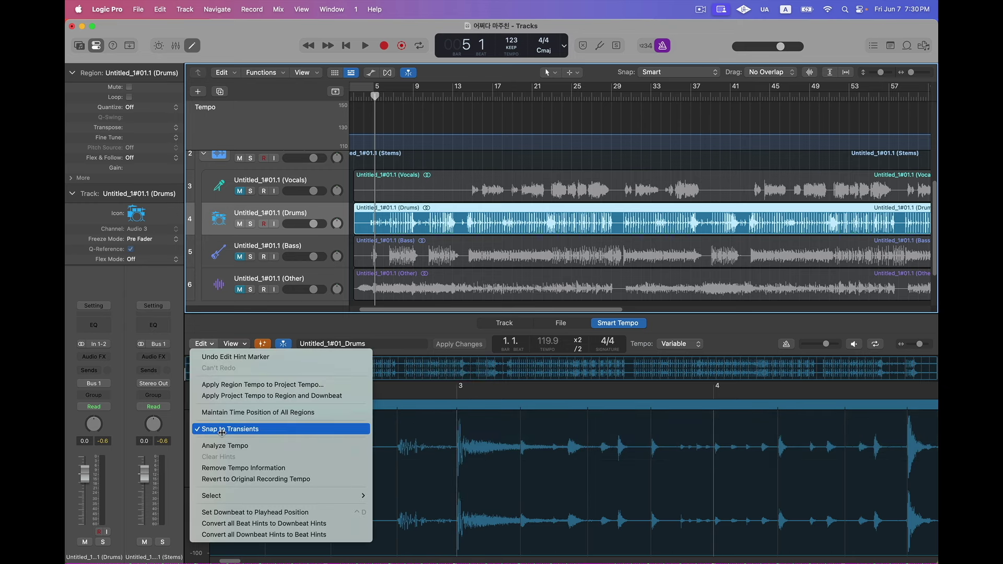
left_click(431, 390)
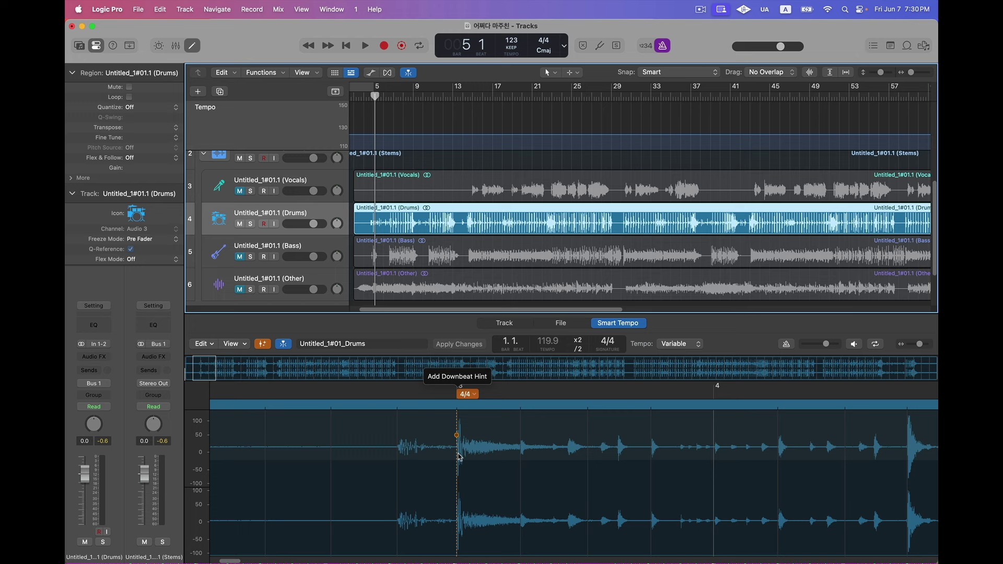
key("z")
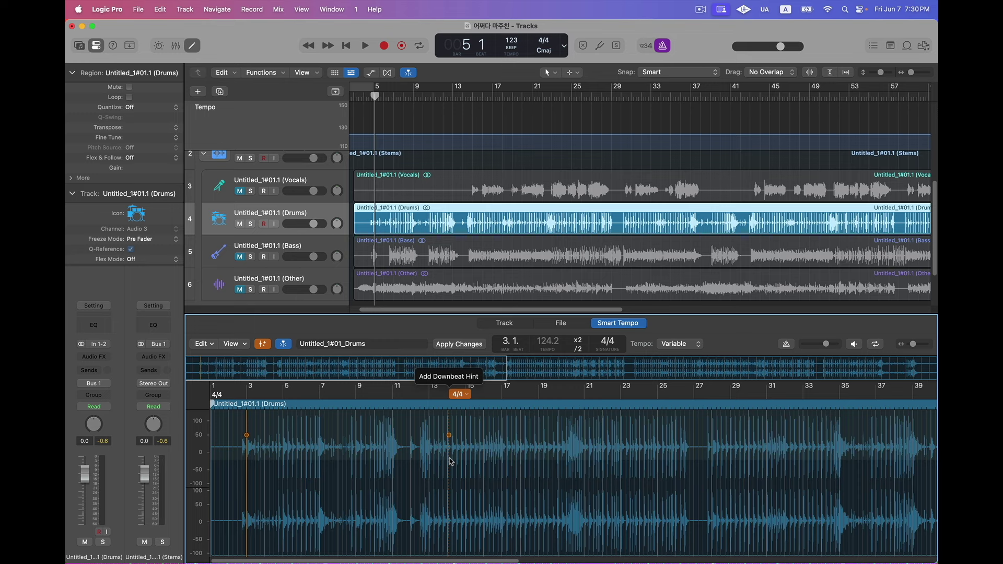
scroll(450, 461, "up", 3)
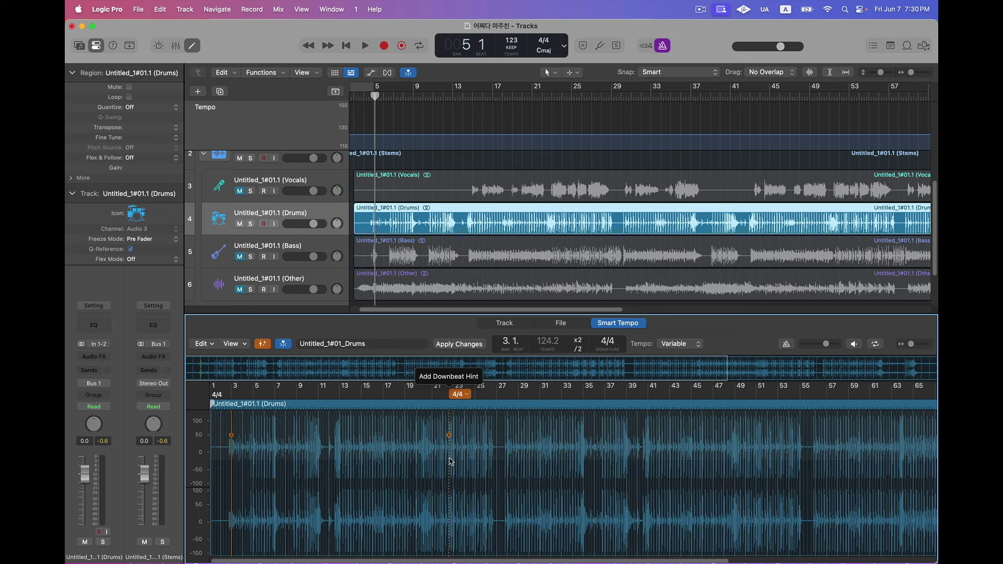
Audition the drums after bar 3 and add a downbeat hint on the drum hit at bar 5.
key("space")
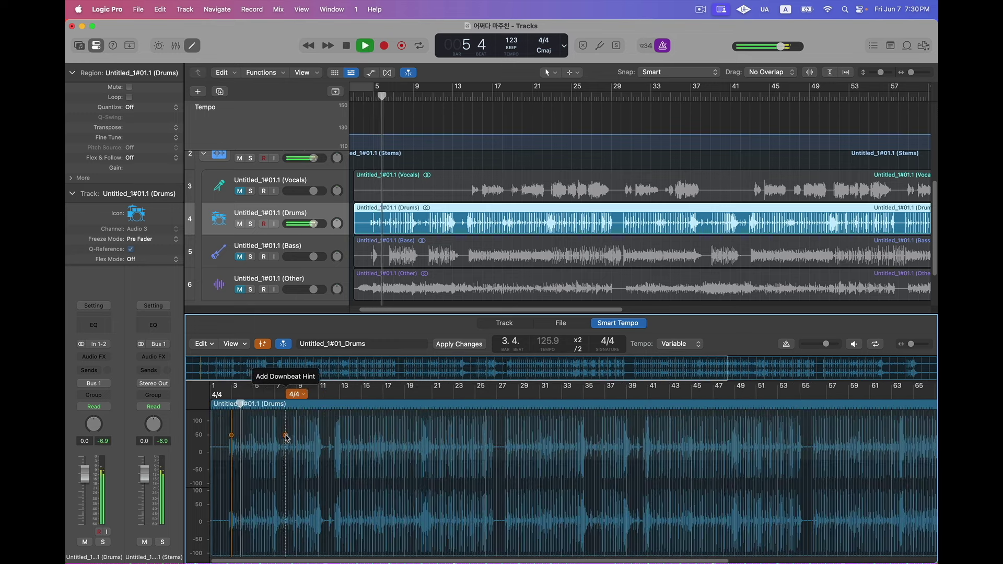
scroll(291, 438, "up", 5)
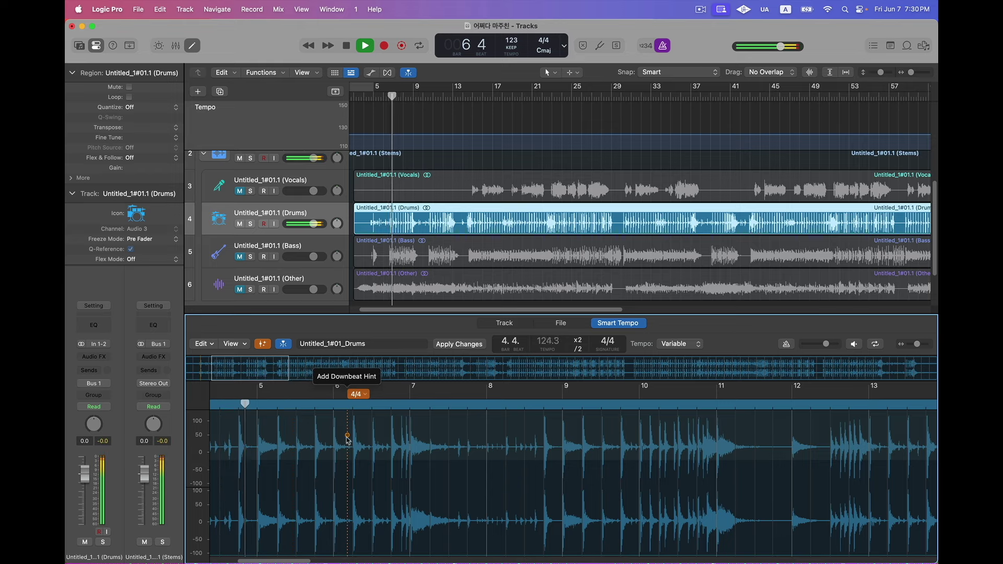
key("space")
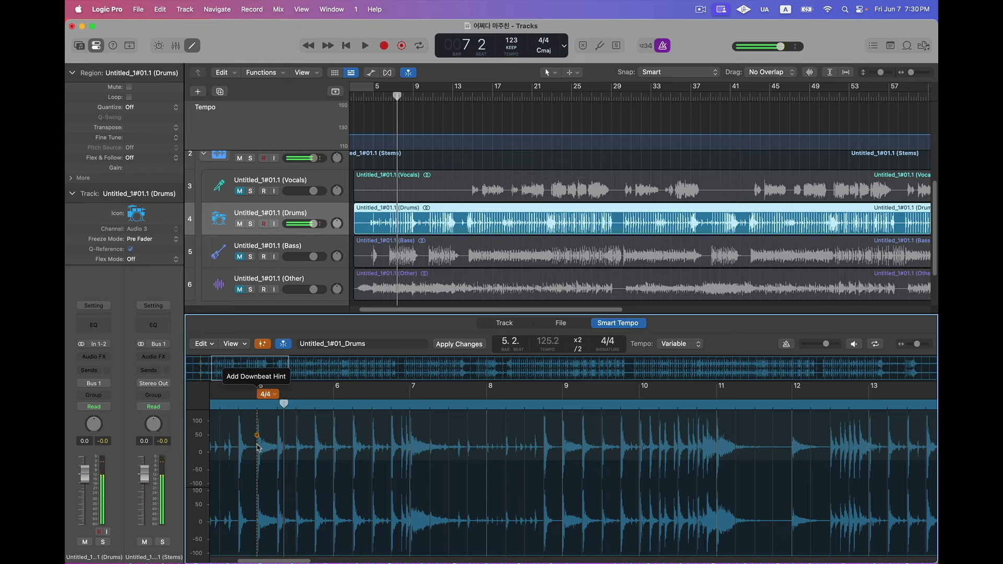
key("space")
left_click(258, 447)
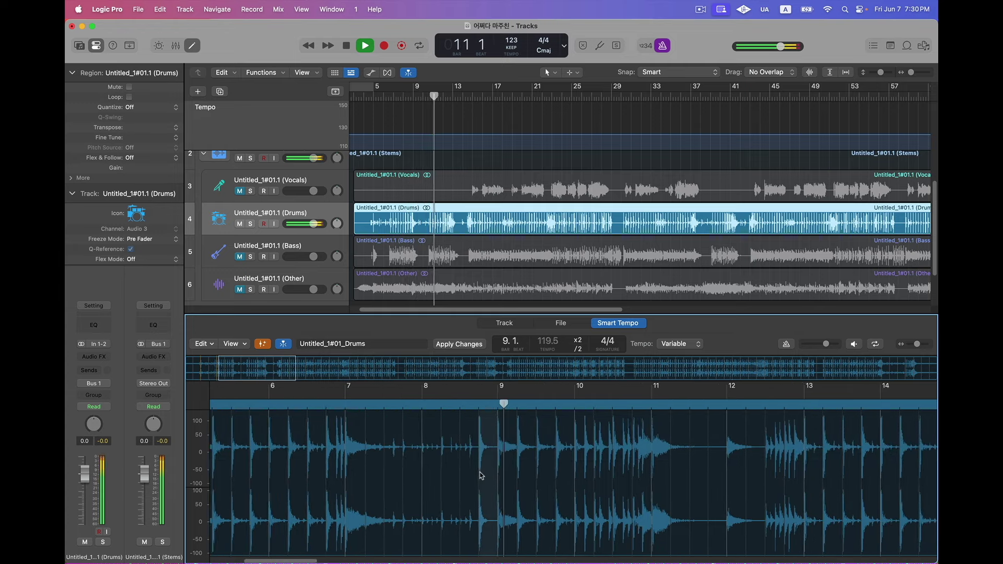
Add downbeat hints on the drum hits at bars 9 and 13, and audition the drums through bar 20.
key("space")
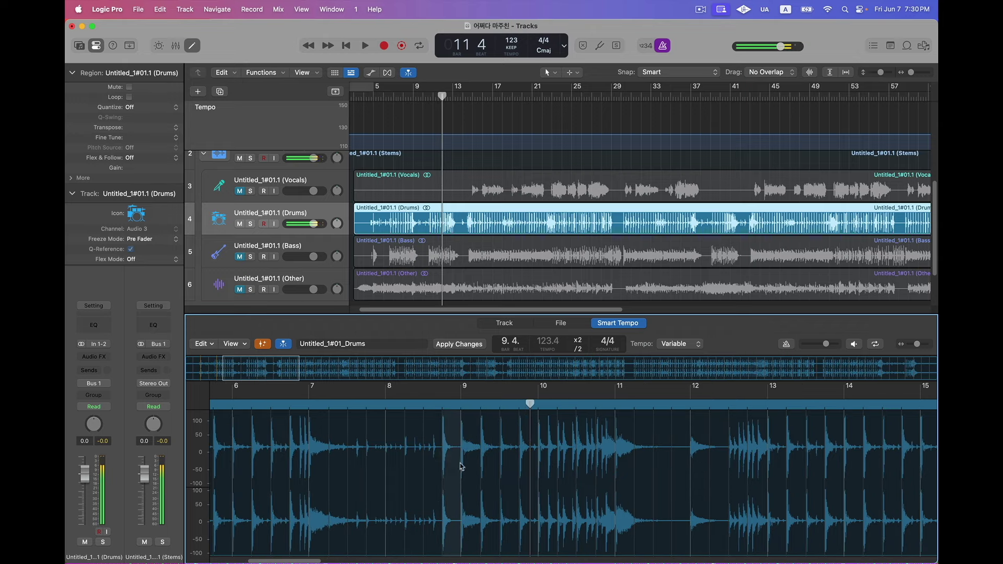
left_click(461, 436)
key("space")
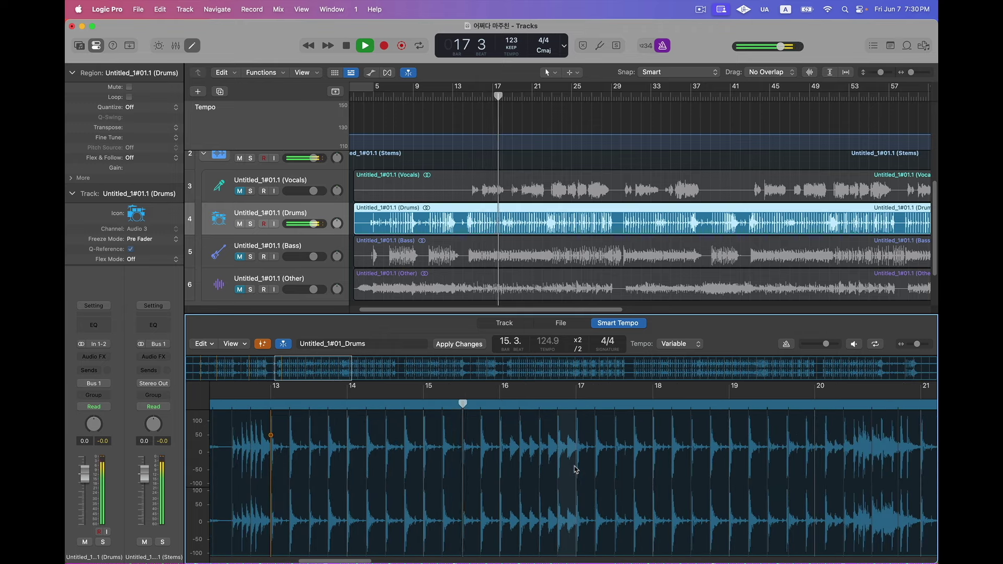
key("space")
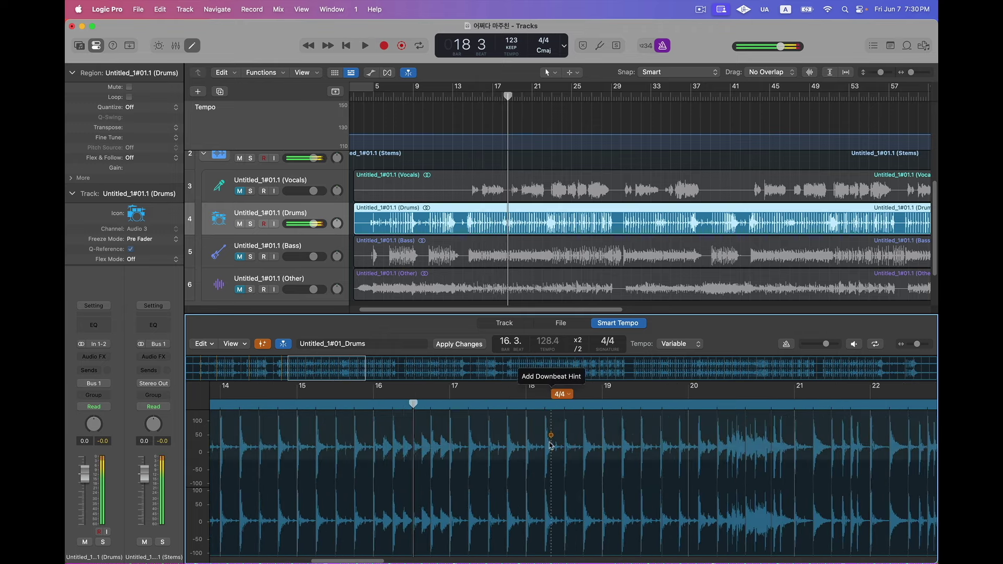
key("space")
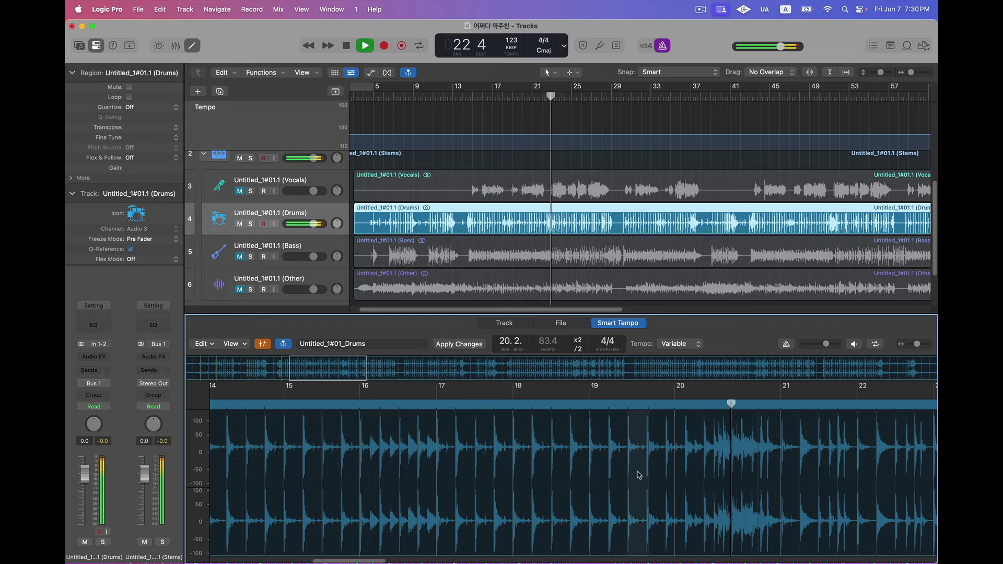
Add downbeat hints on the drum hits at bar 19 and just before bar 20, auditioning the drums from bar 18.
key("space")
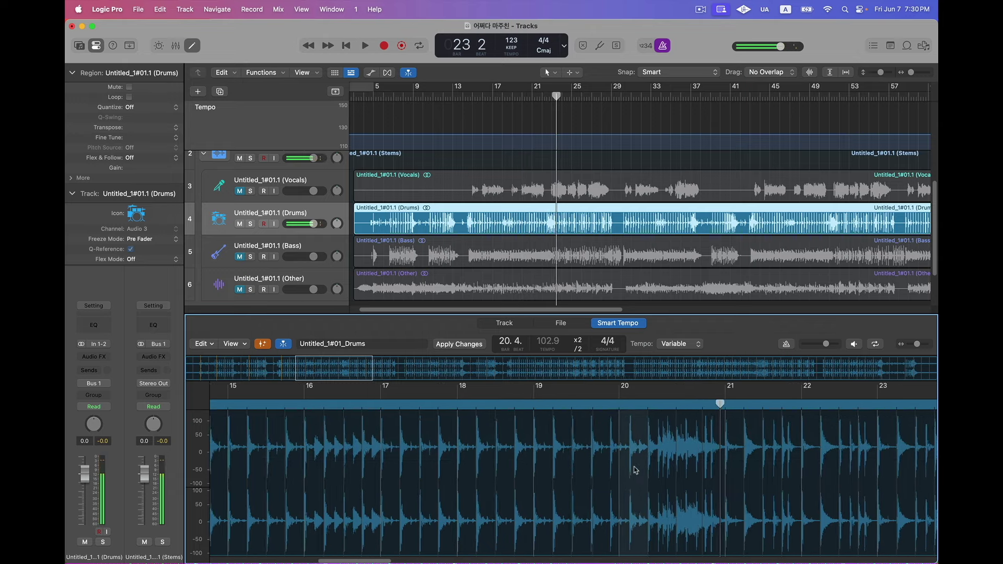
left_click(527, 433)
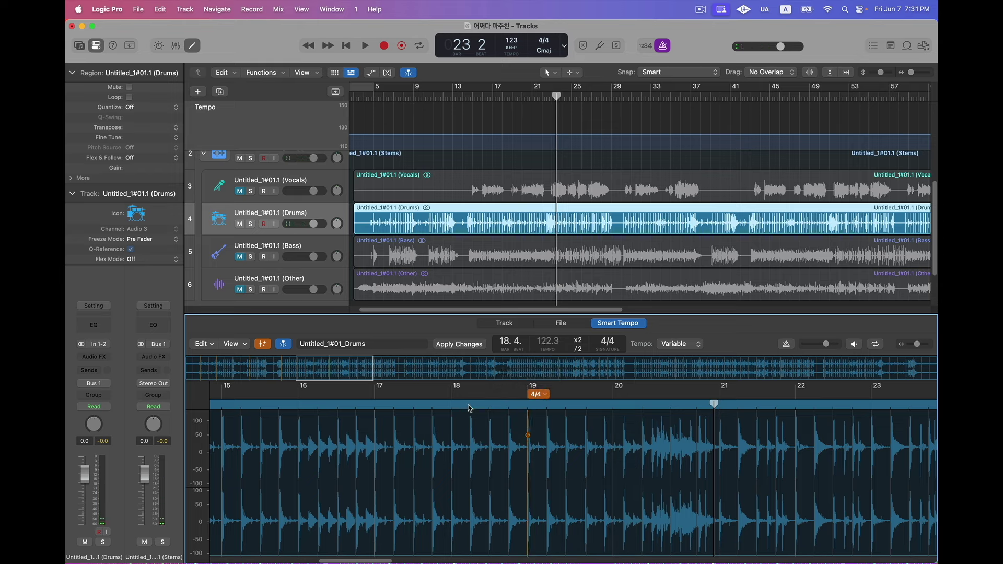
left_click(452, 406)
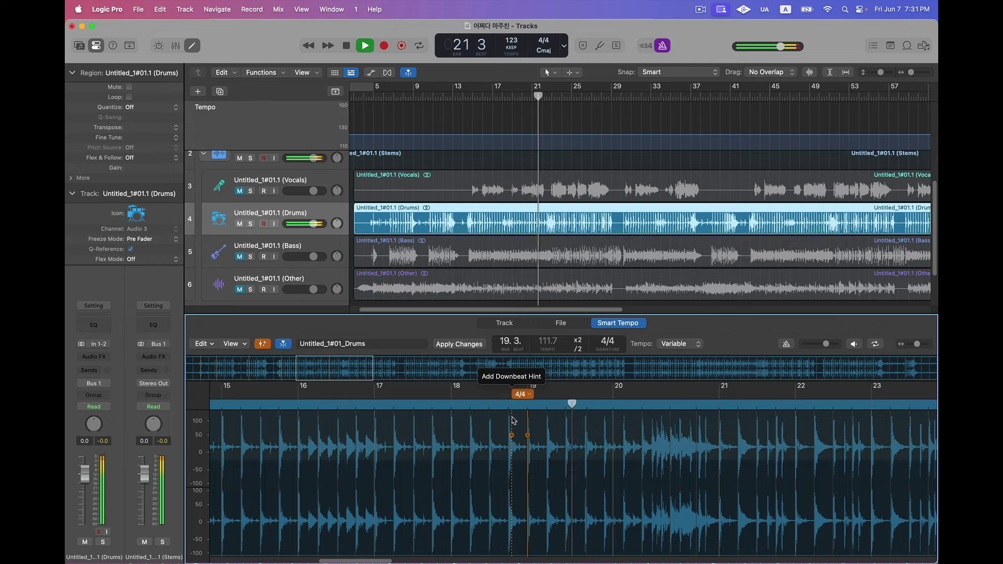
key("space")
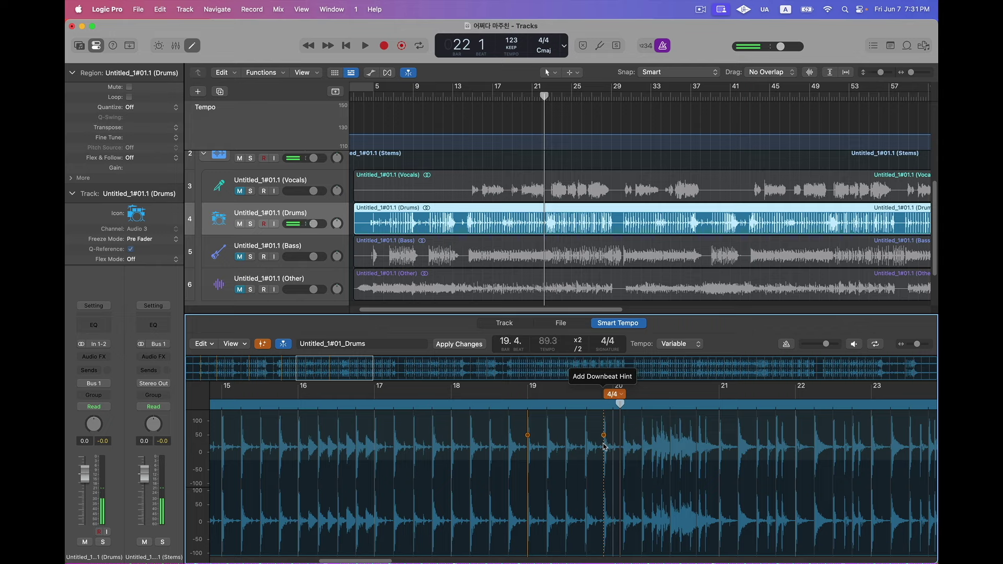
left_click(604, 444)
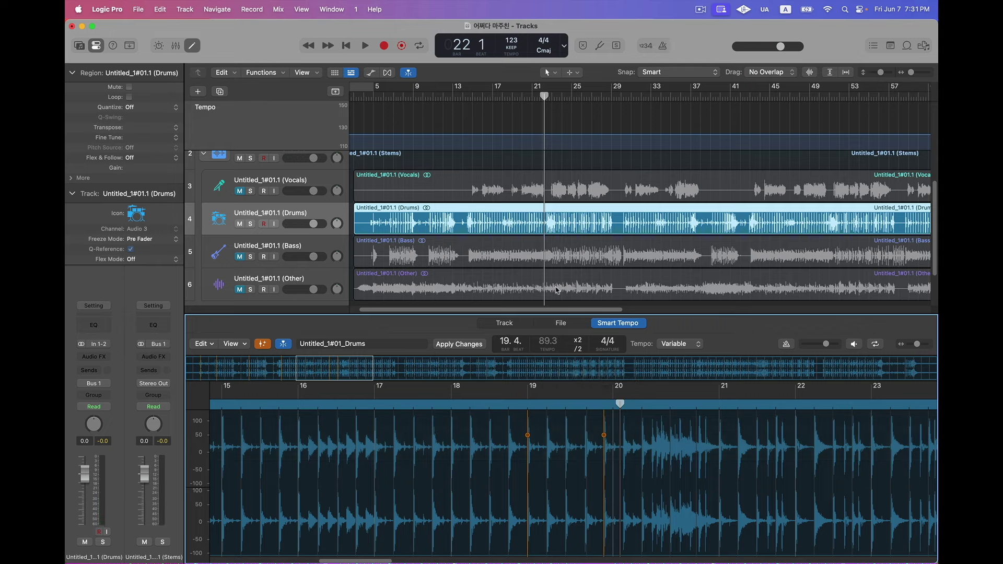
Audition the drums into bar 20 and add a downbeat hint on the drum hit midway between bars 20 and 21.
left_click(488, 398)
key("space")
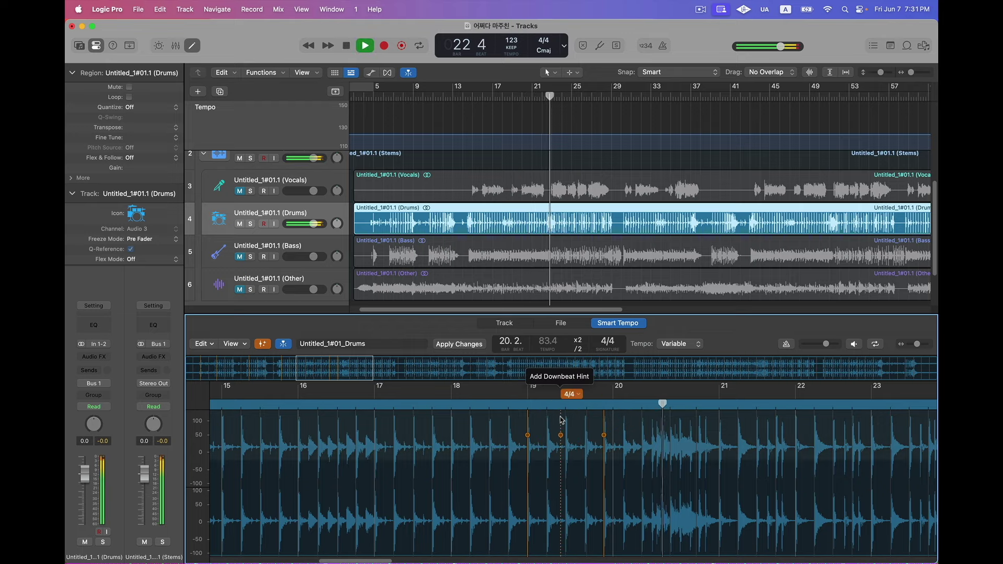
key("space")
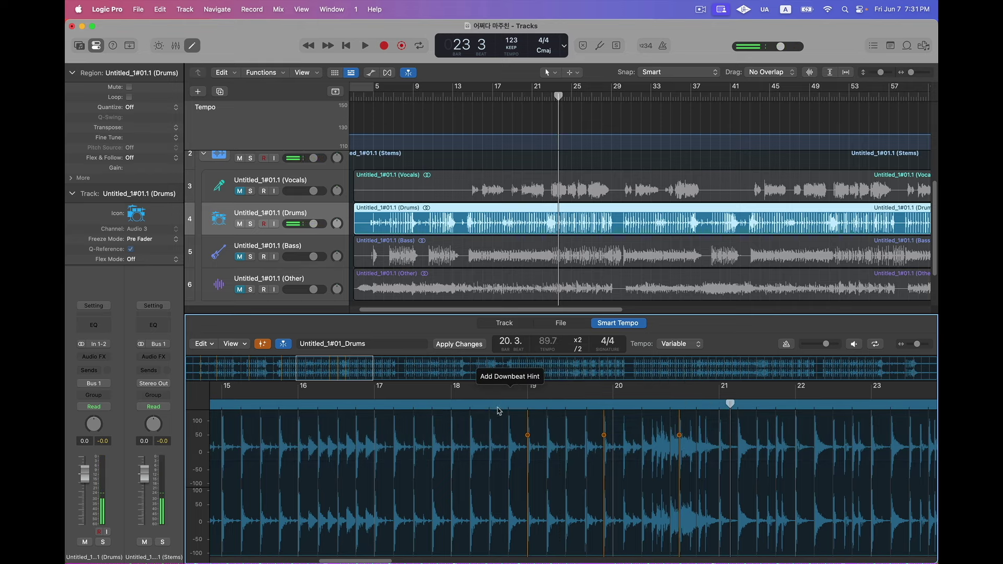
Play the drums from about bar 17 through bar 24 and add a downbeat hint on the drum hit midway through bar 24.
left_click(448, 403)
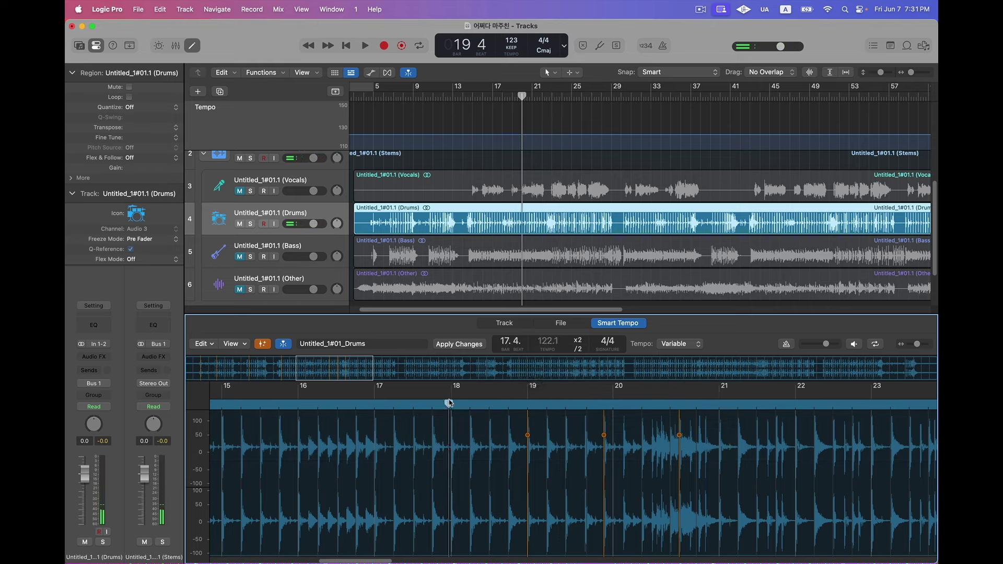
left_click(369, 404)
key("space")
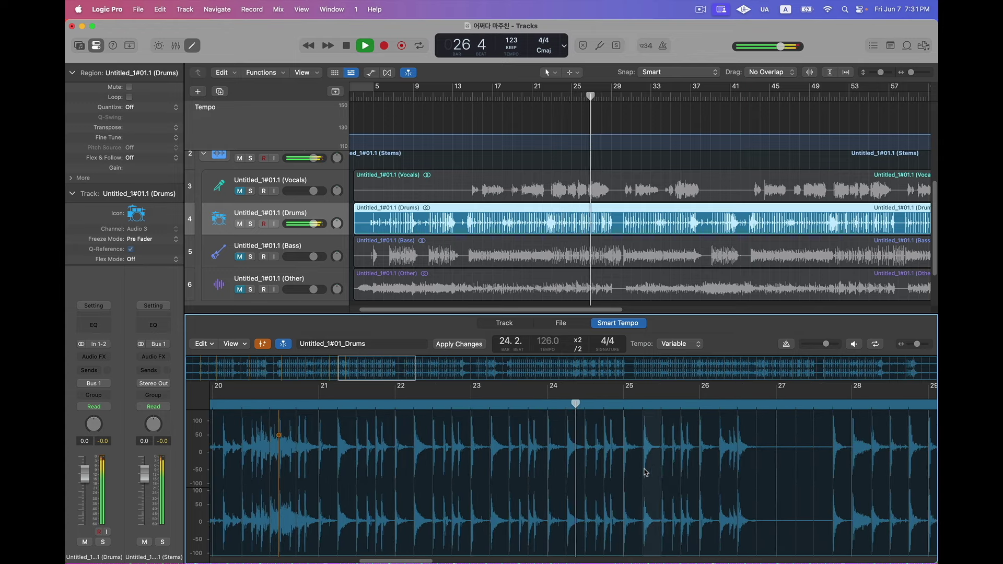
key("space")
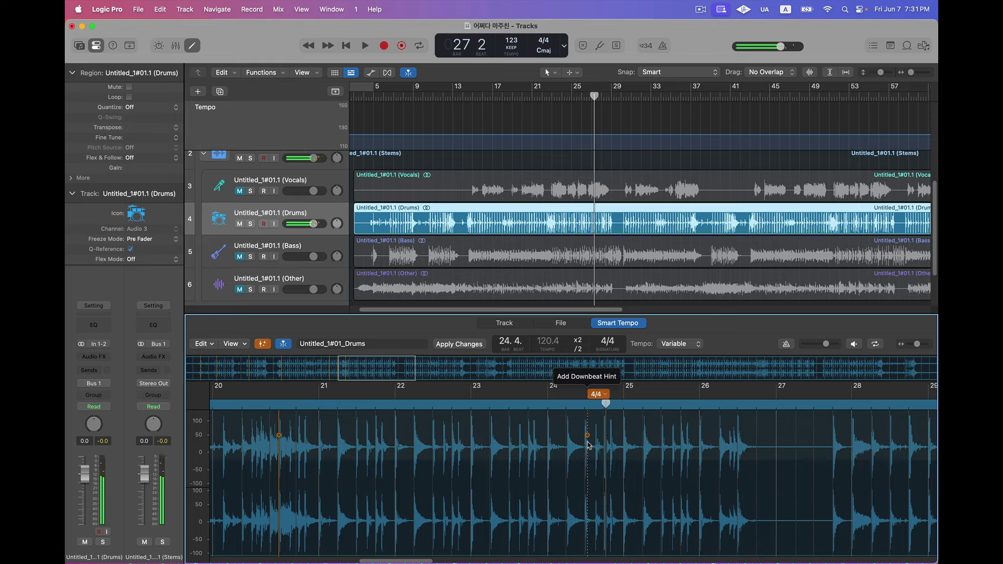
left_click(585, 445)
Audition the drums up to bar 28, add a downbeat hint on the drum hit midway through bar 26, and set its time signature to 6/4.
key("space")
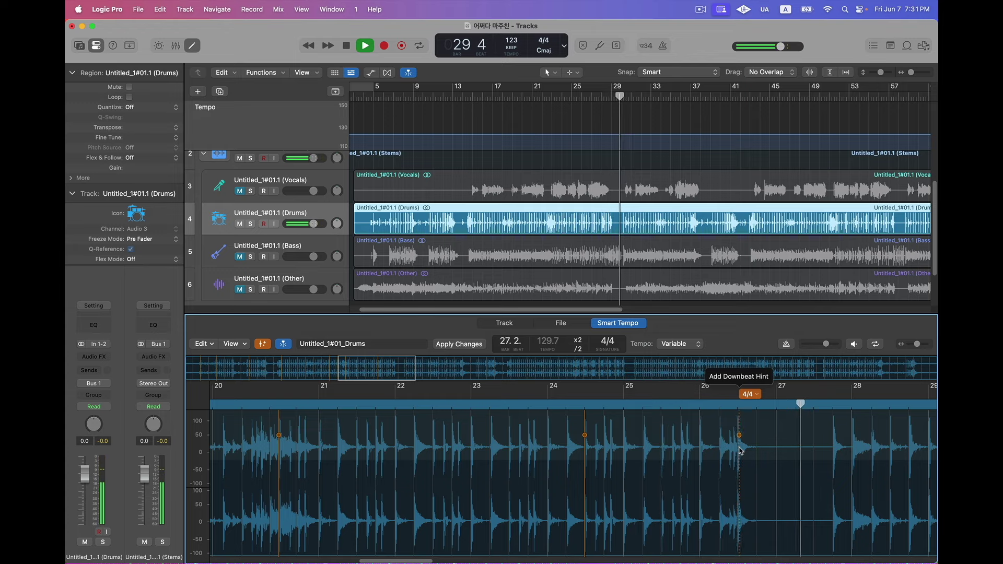
key("space")
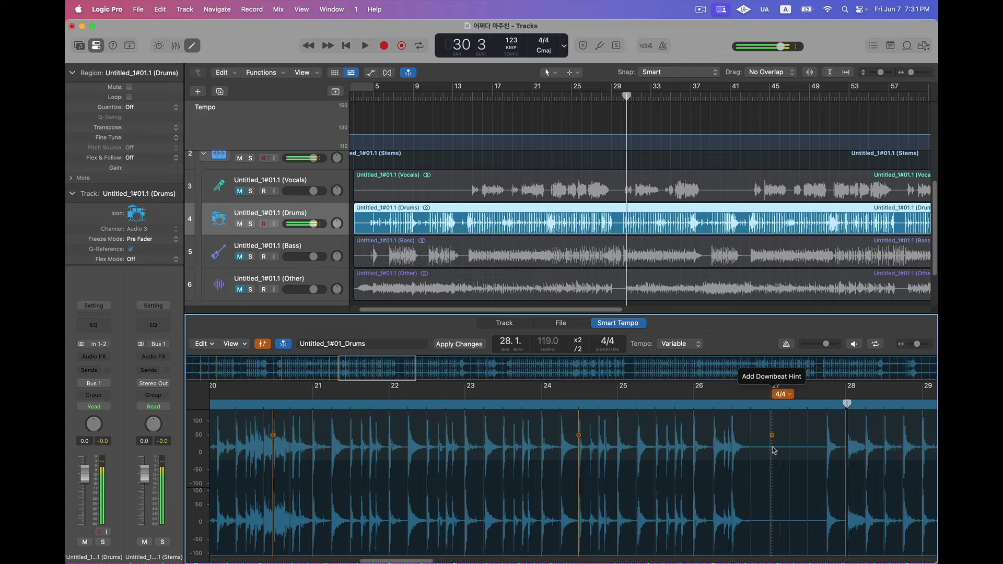
scroll(732, 450, "right", 5)
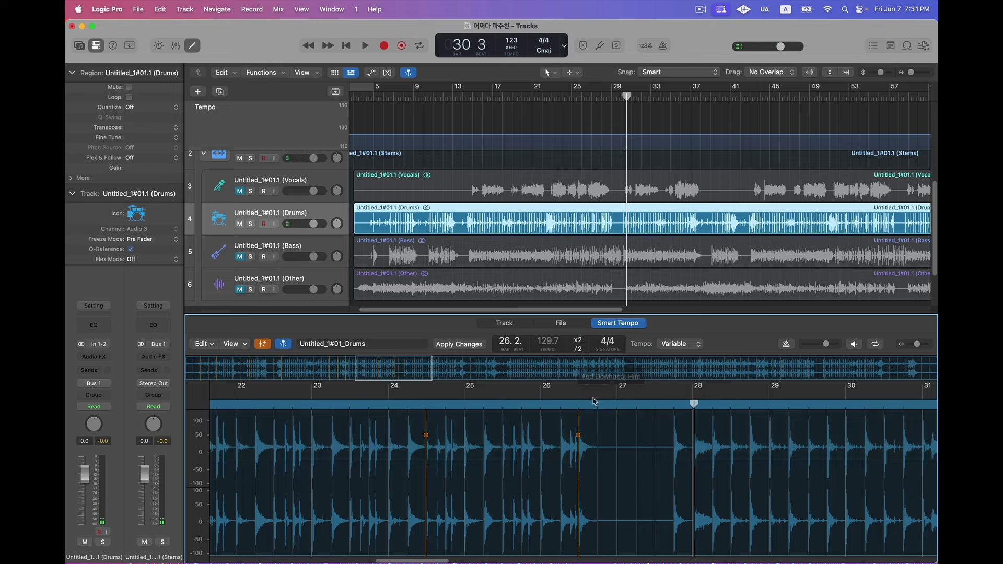
left_click(587, 395)
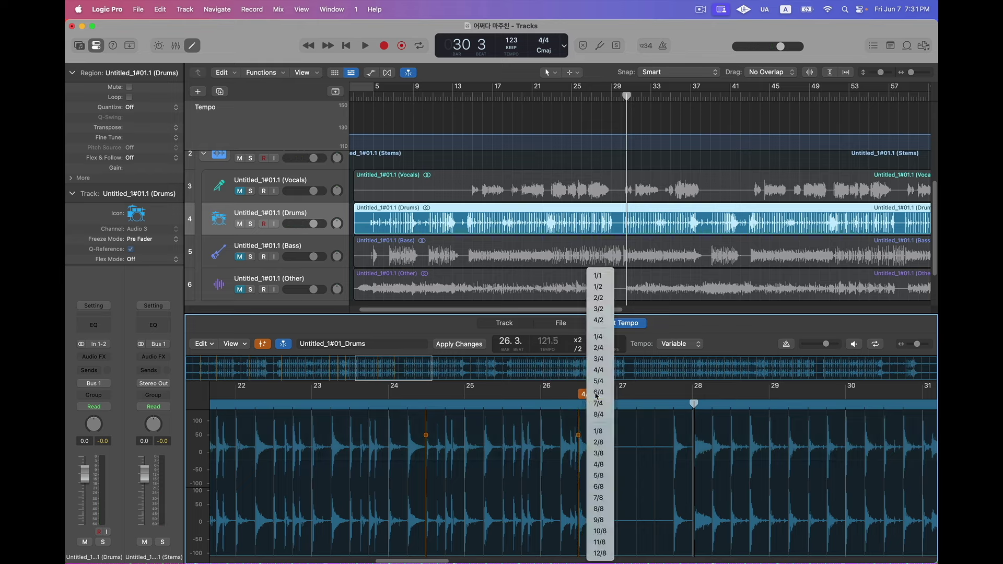
left_click(598, 393)
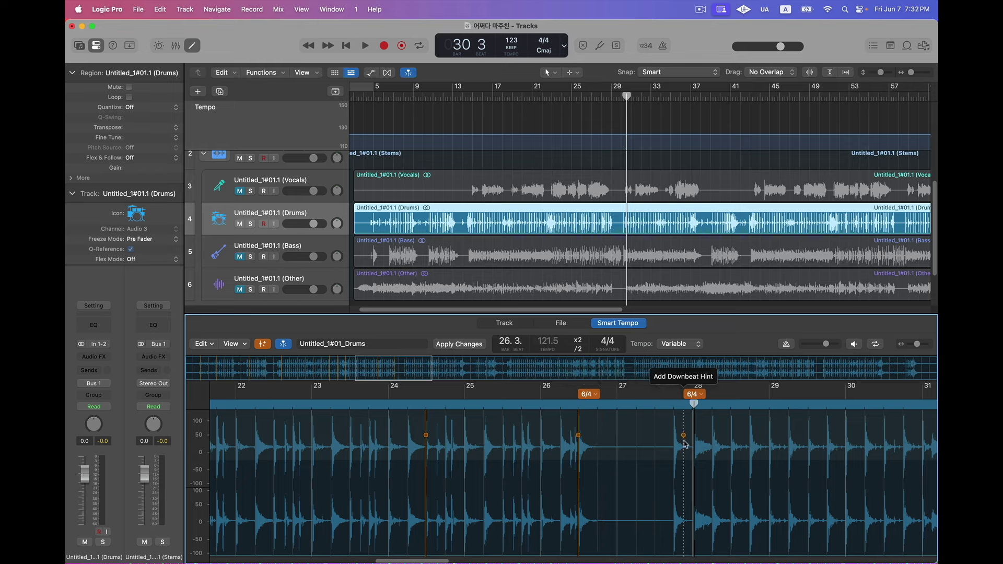
Add a downbeat hint on the drum hit just before the bar 28 line and set its time signature to 4/4.
key("space")
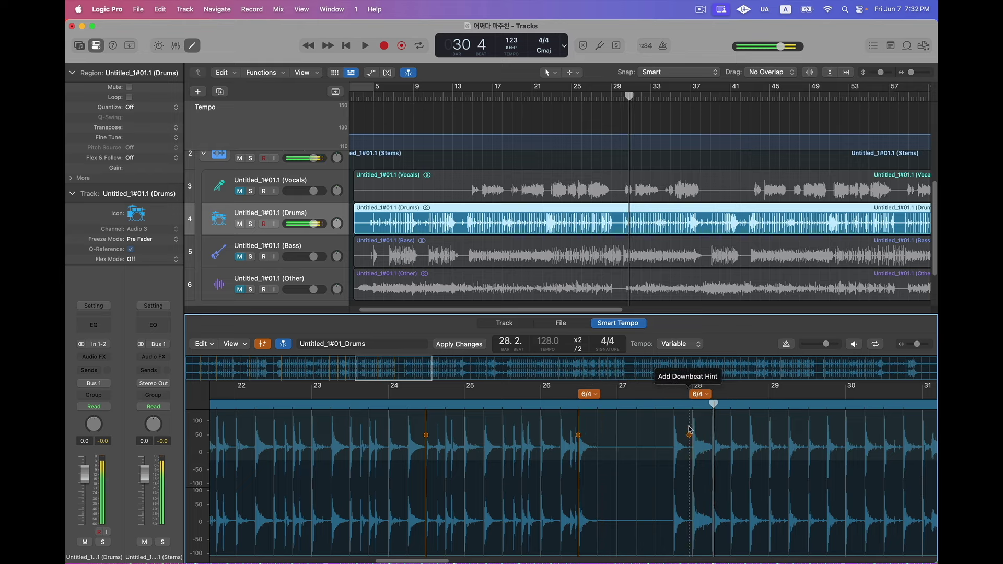
left_click(703, 394)
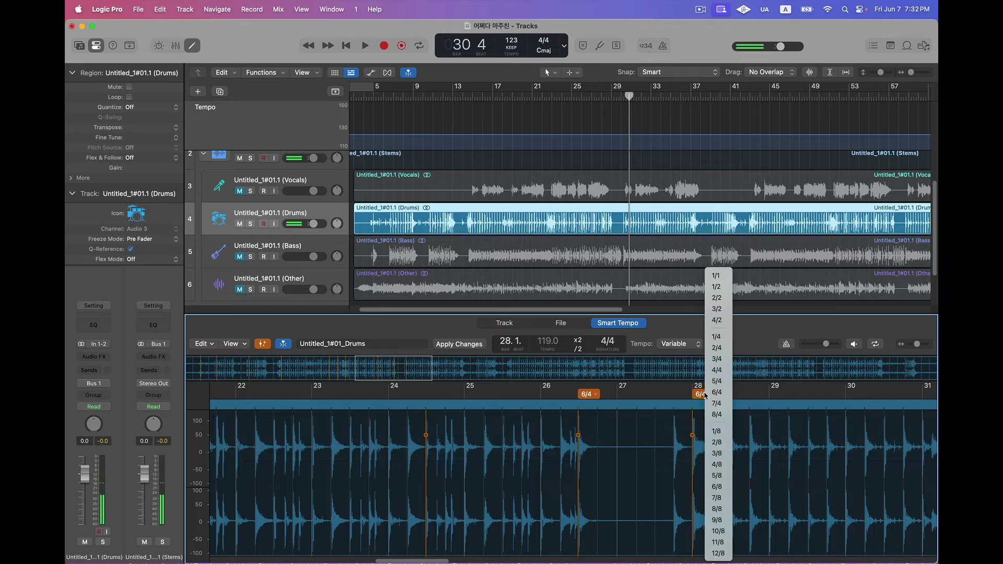
left_click(717, 370)
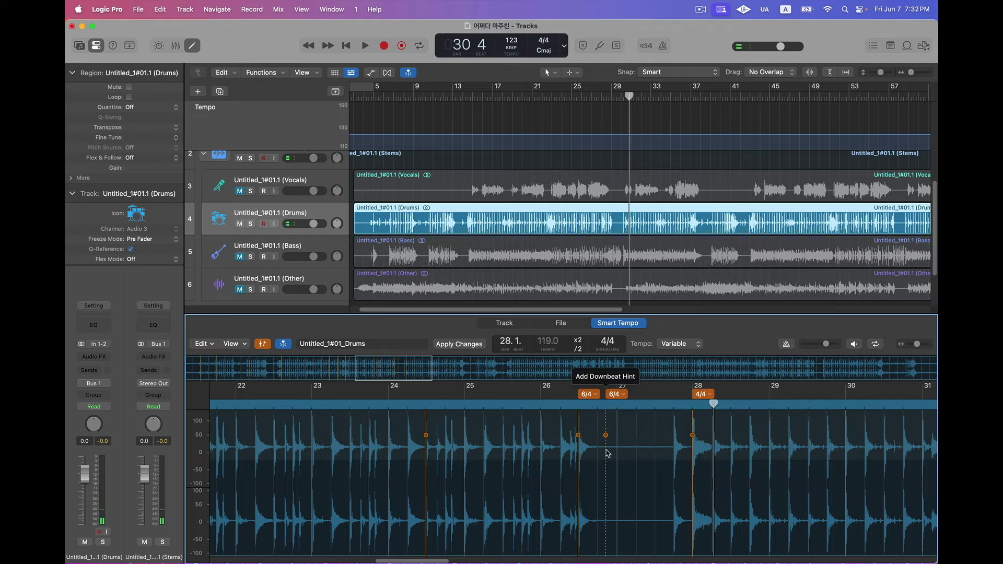
Audition the drums from bar 28 through bar 34 and add a downbeat hint on the drum hit just after the bar 35 line.
scroll(606, 450, "right", 10)
key("z")
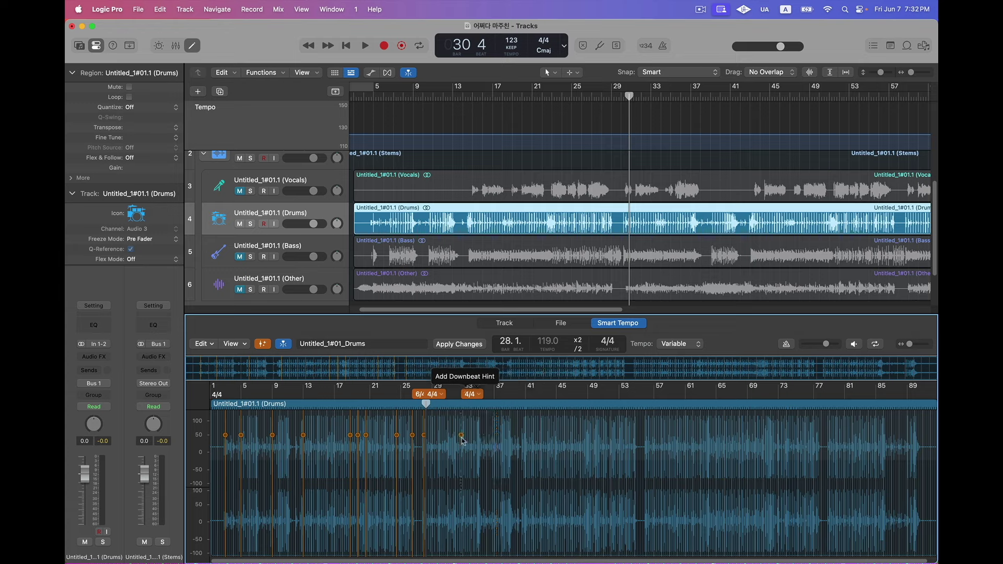
key("space")
key("super+Right")
key("super+Right")
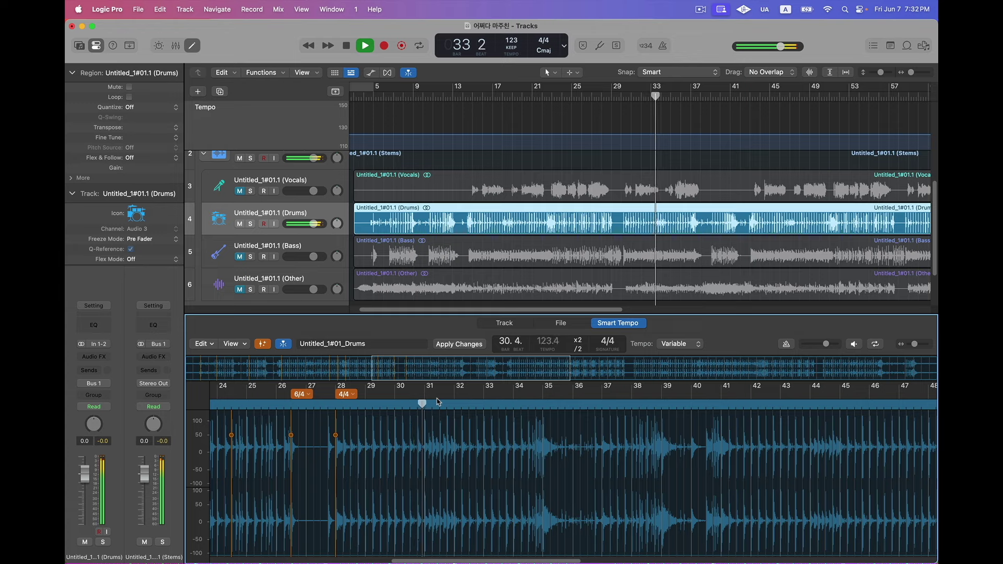
key("space")
left_click(512, 405)
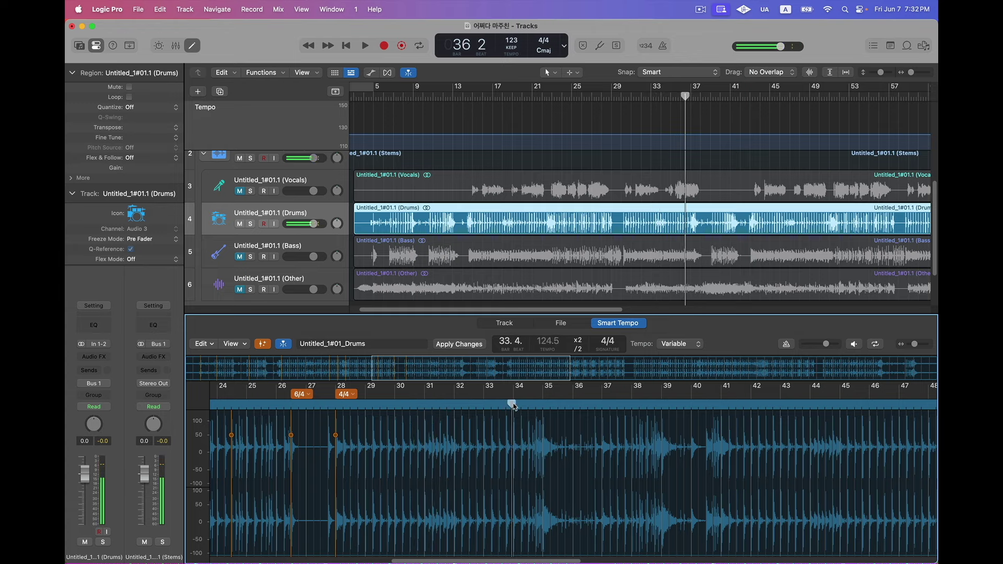
scroll(530, 409, "up", 6)
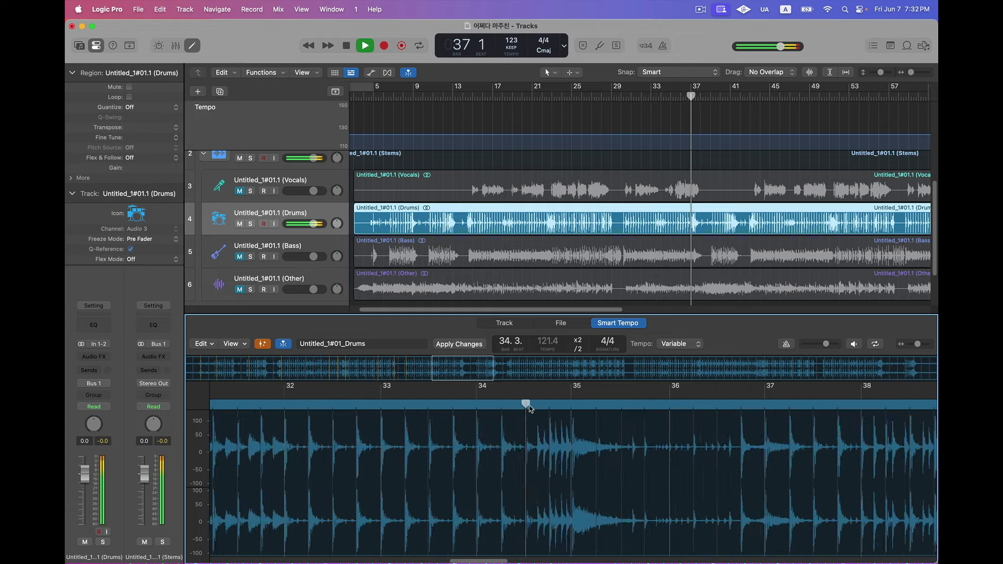
key("space")
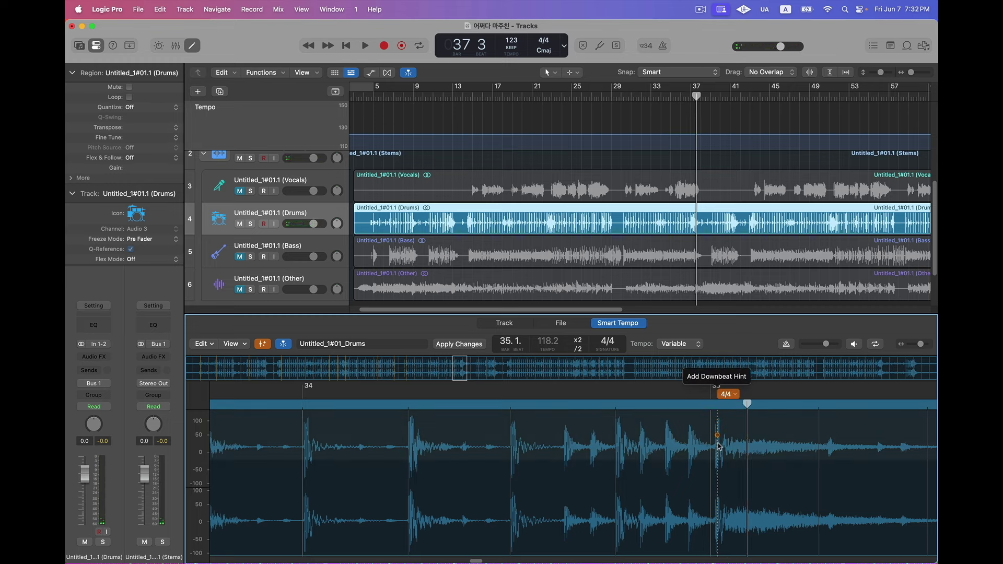
scroll(720, 447, "up", 5)
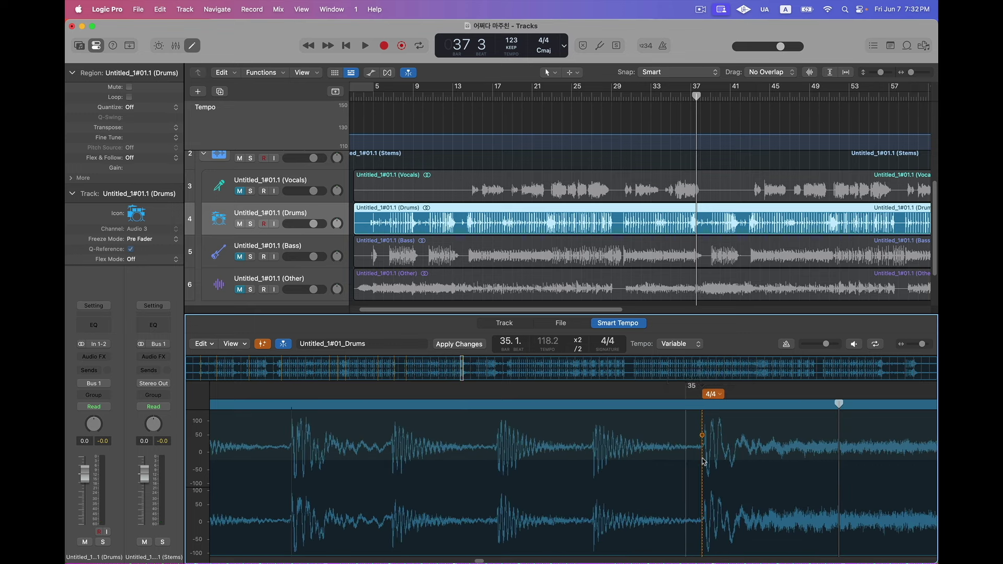
left_click(215, 344)
left_click(225, 432)
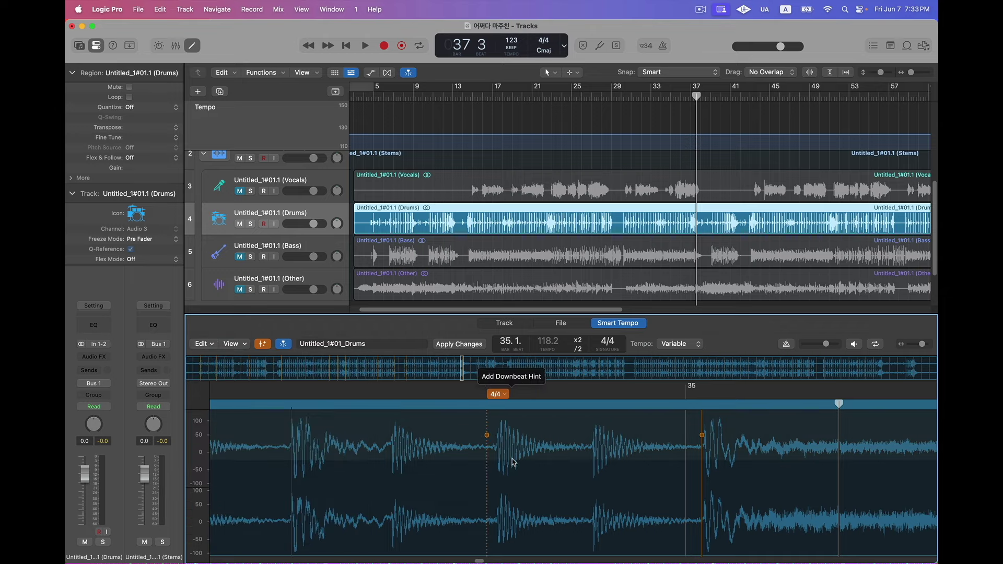
Audition the drums from bar 35 and add a downbeat hint on the drum hit at bar 41.
scroll(512, 463, "down", 8)
key("space")
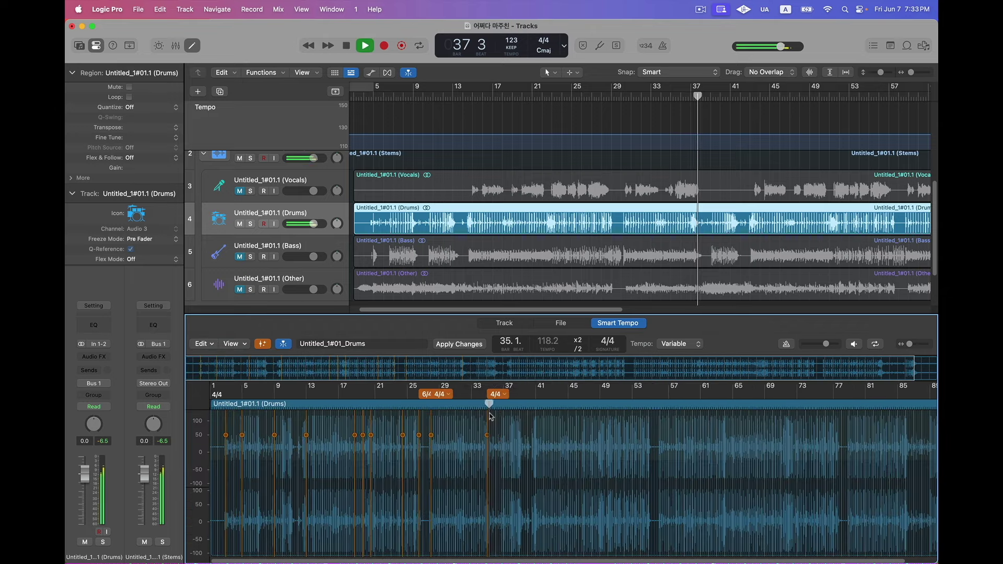
scroll(504, 421, "up", 8)
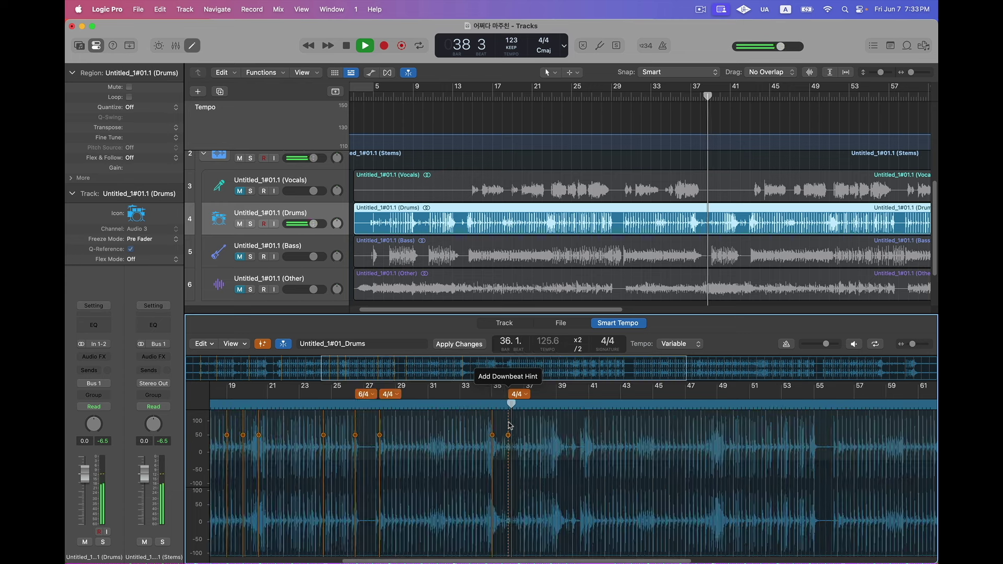
scroll(533, 426, "down", 2)
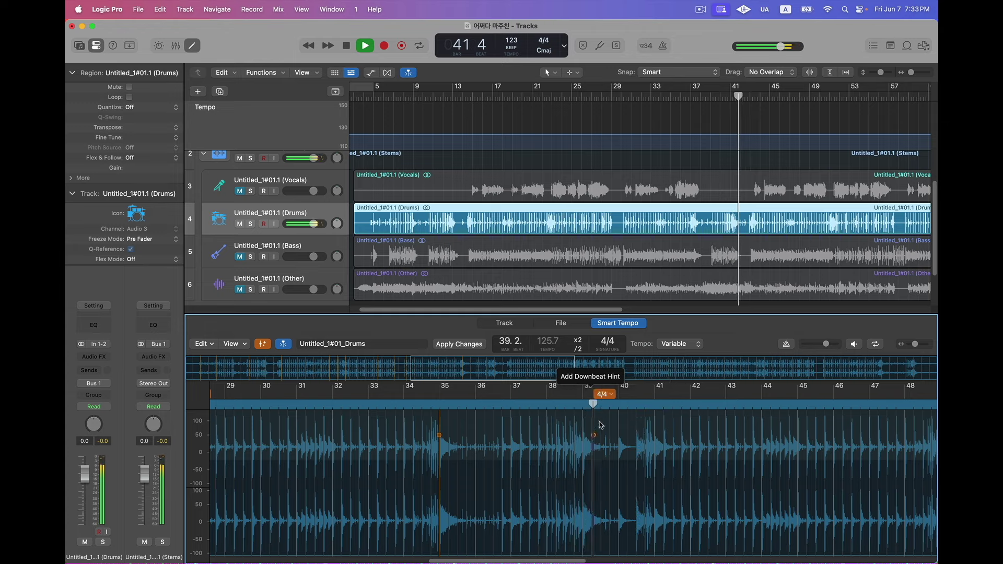
scroll(655, 444, "up", 5)
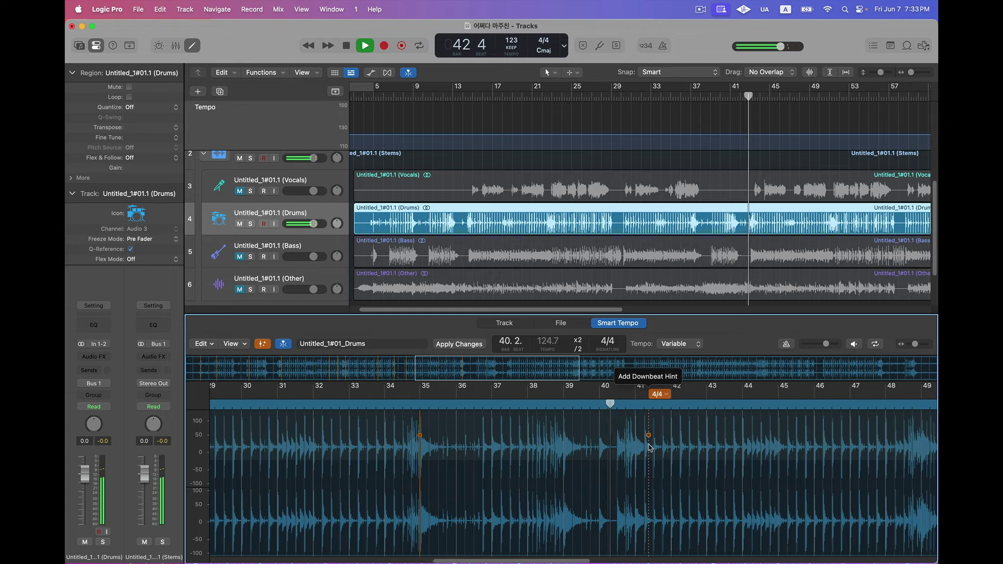
scroll(651, 448, "down", 1)
key("space")
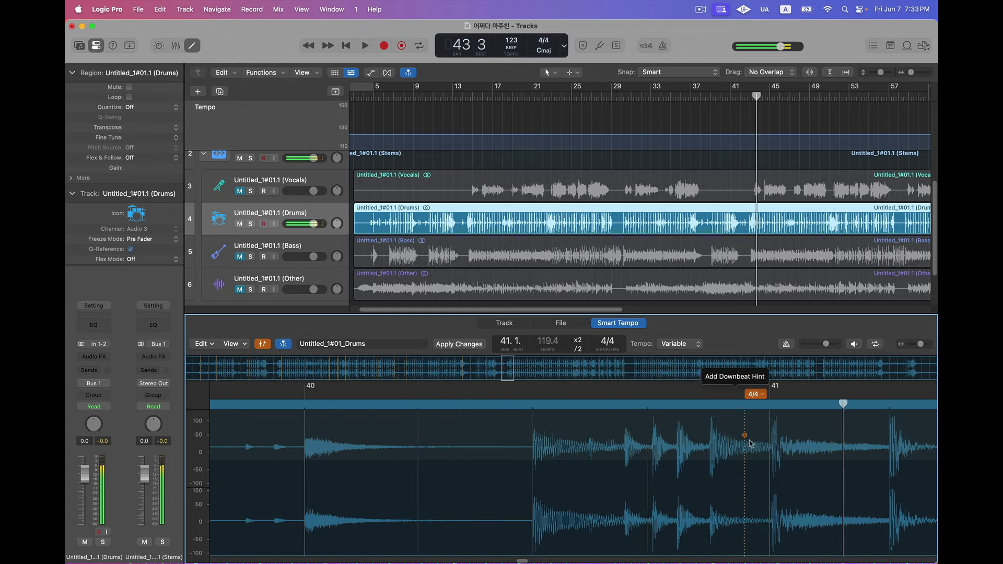
Audition the drums from bar 41 up to bar 49 and add a downbeat hint on the drum hit at bar 49.
key("space")
scroll(731, 452, "down", 5)
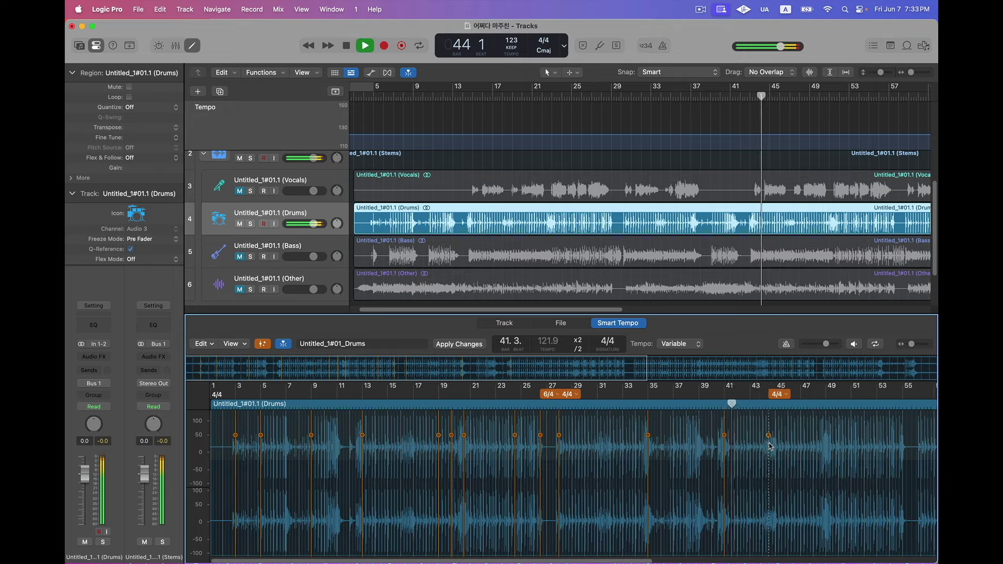
scroll(707, 459, "right", 3)
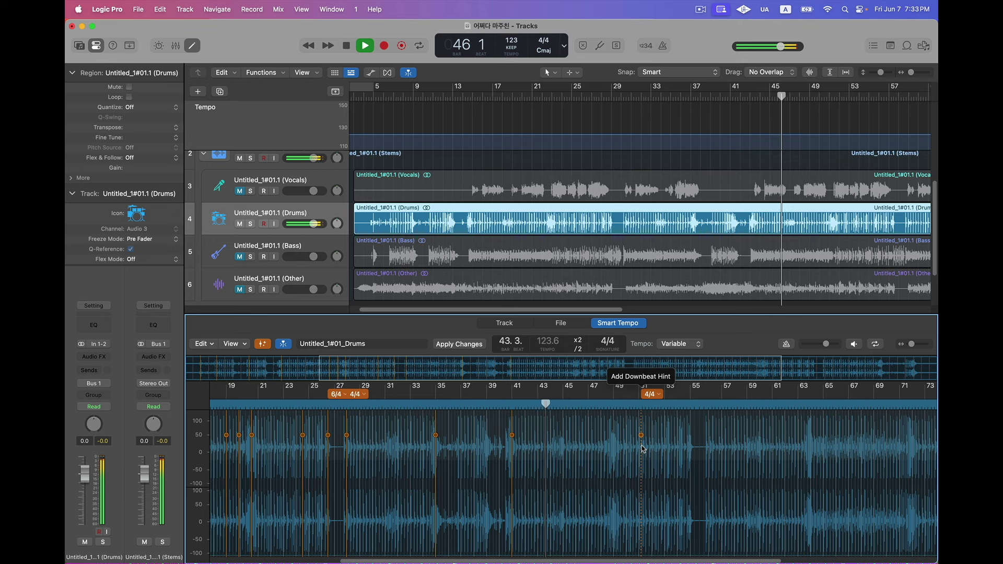
scroll(648, 449, "up", 5)
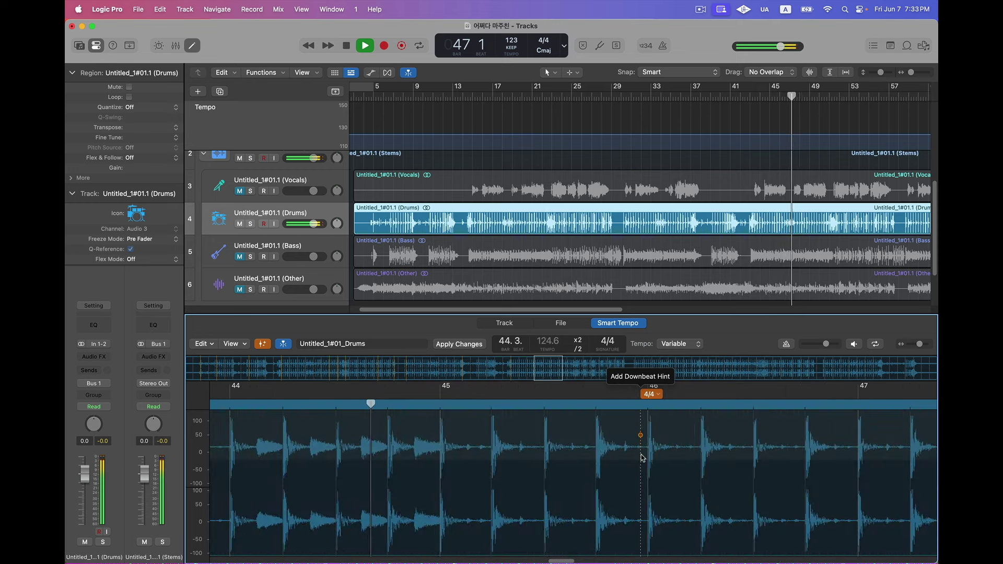
scroll(635, 468, "right", 3)
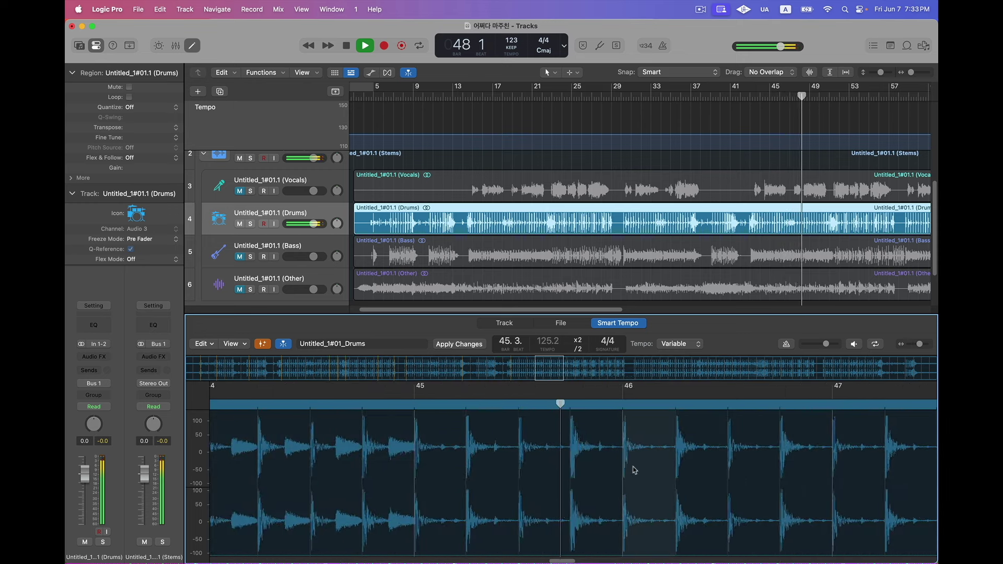
scroll(634, 470, "right", 5)
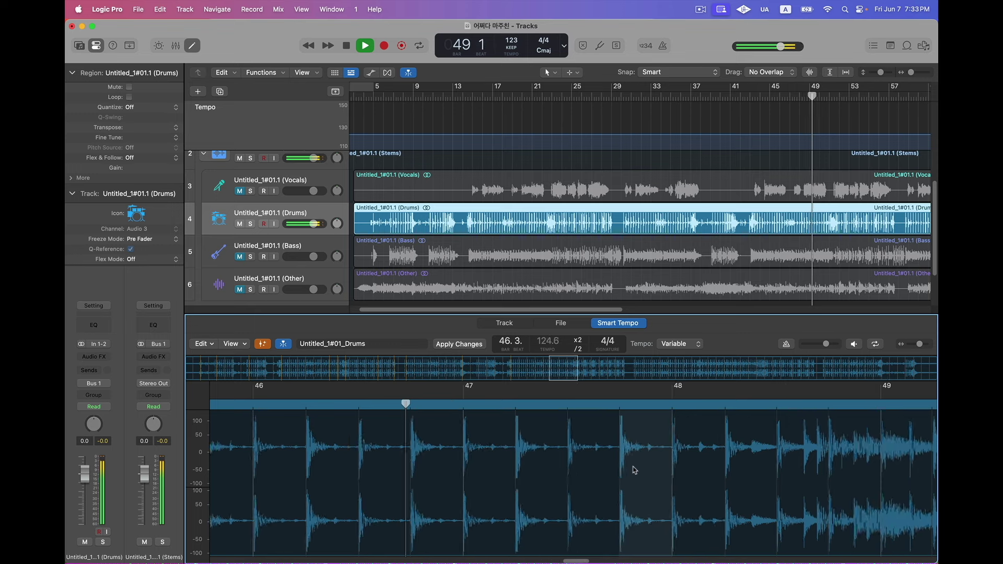
scroll(634, 470, "right", 1)
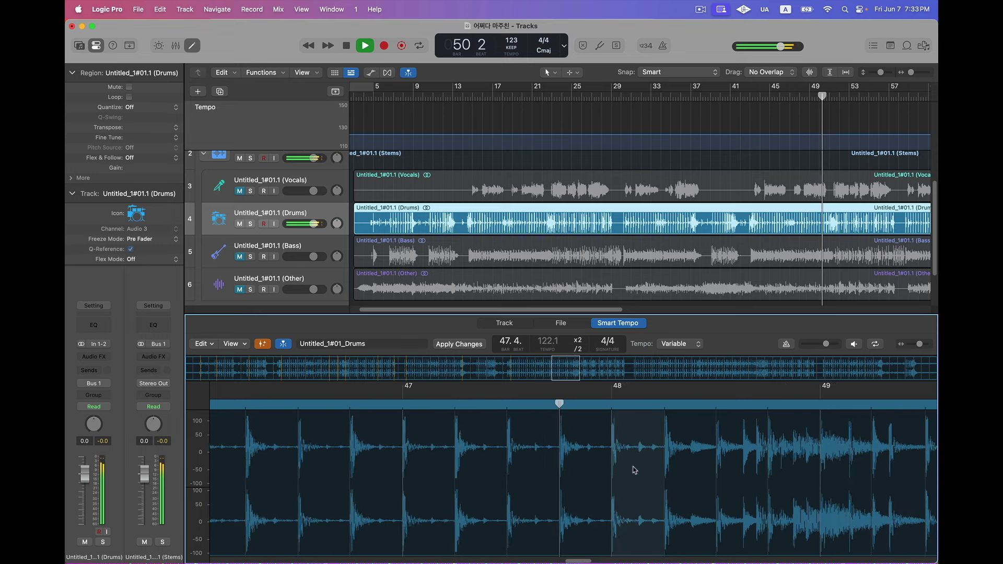
scroll(634, 471, "right", 2)
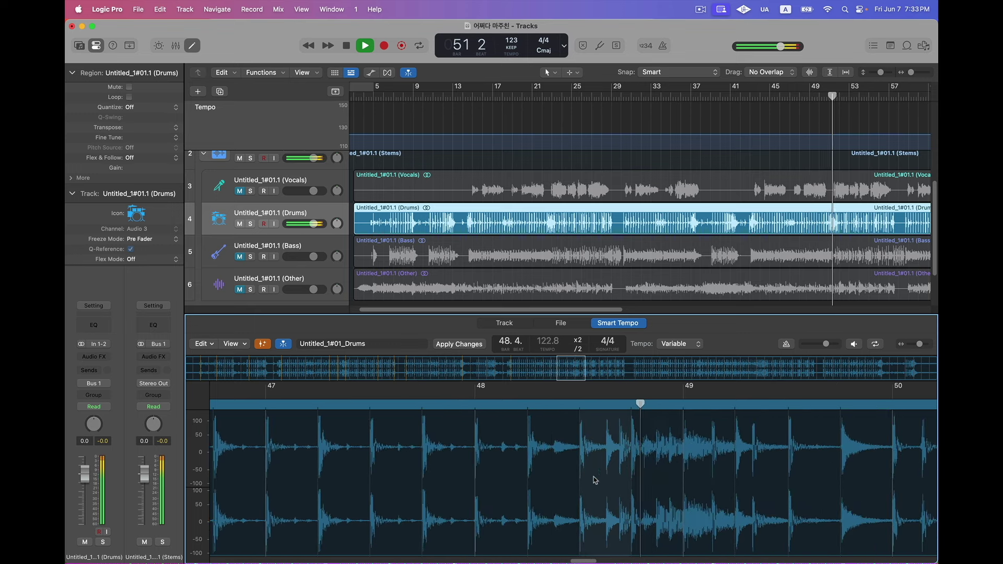
key("space")
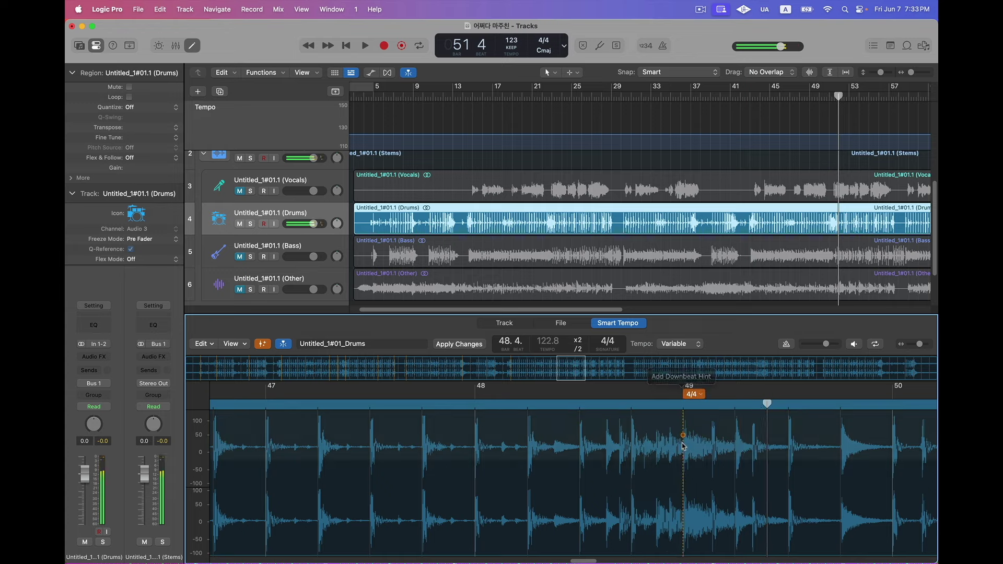
left_click(683, 446)
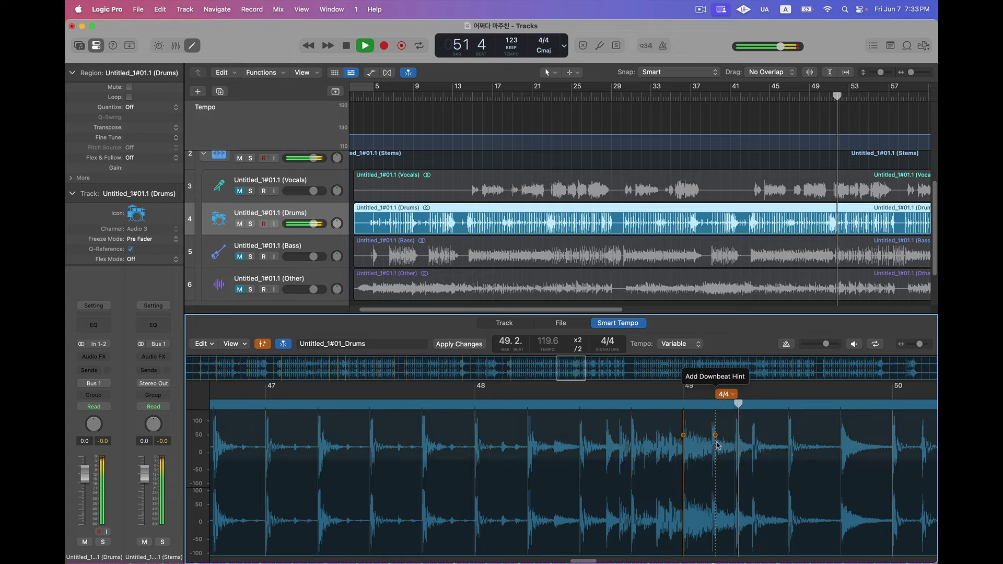
Audition the drums from bar 49 to bar 56, add a downbeat hint on the hit just before the bar 55 line, and set it to 6/4.
scroll(679, 418, "right", 6)
scroll(717, 446, "down", 2)
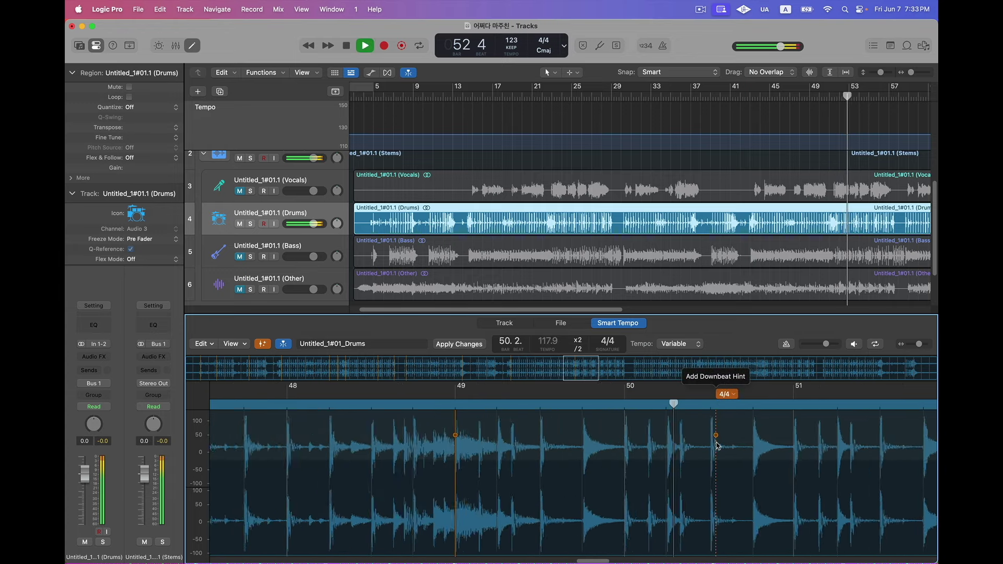
scroll(717, 445, "right", 5)
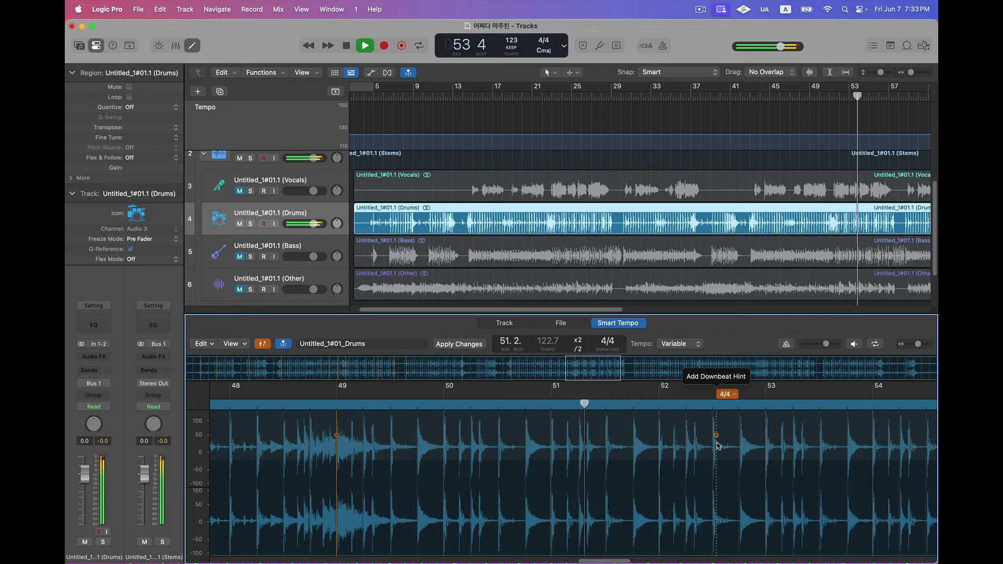
scroll(717, 446, "right", 3)
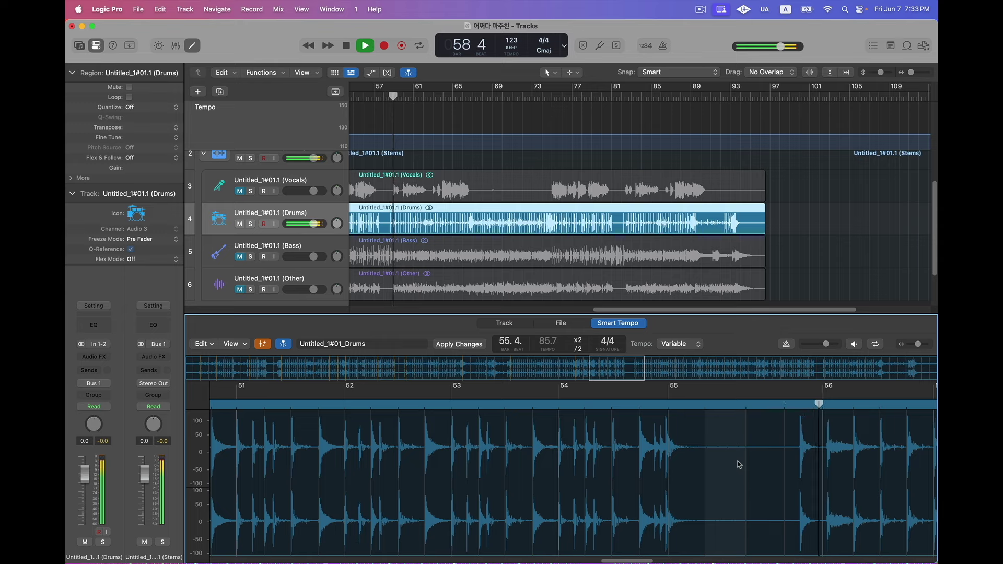
key("space")
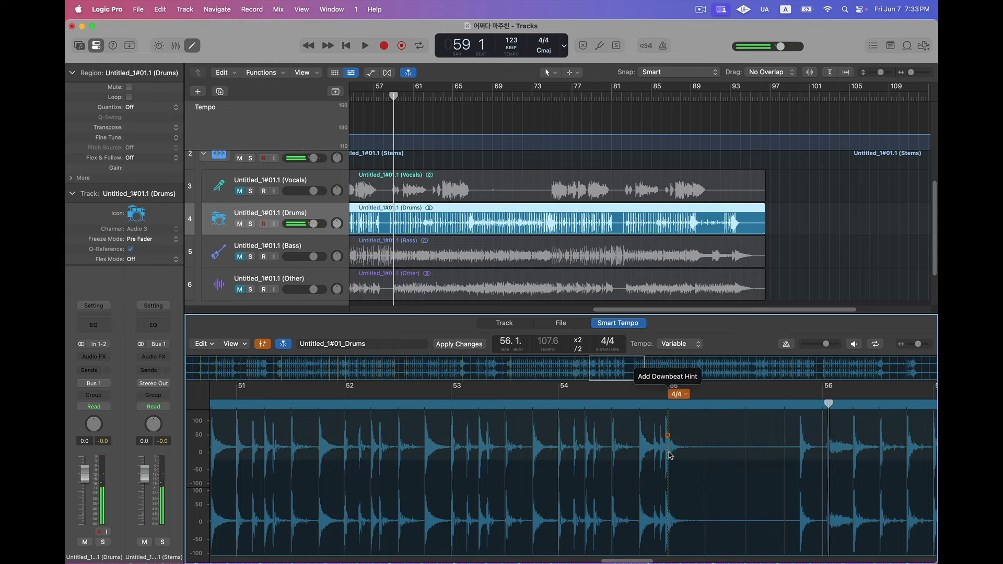
scroll(670, 456, "up", 10)
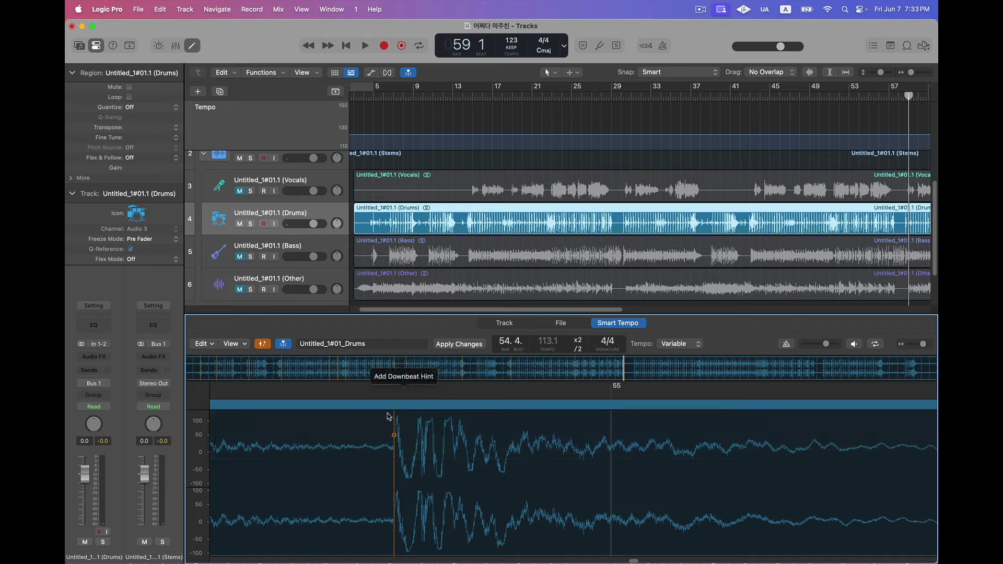
left_click(400, 394)
left_click(401, 396)
left_click(416, 392)
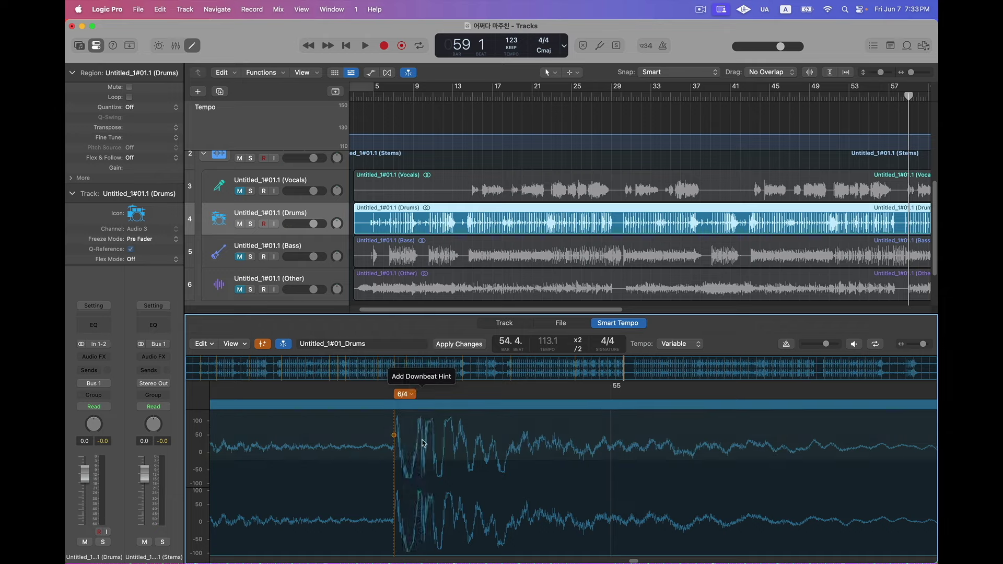
Add a downbeat hint on the drum hit just after the bar 56 line and set its time signature to 4/4.
scroll(421, 405, "down", 8)
scroll(445, 415, "up", 10)
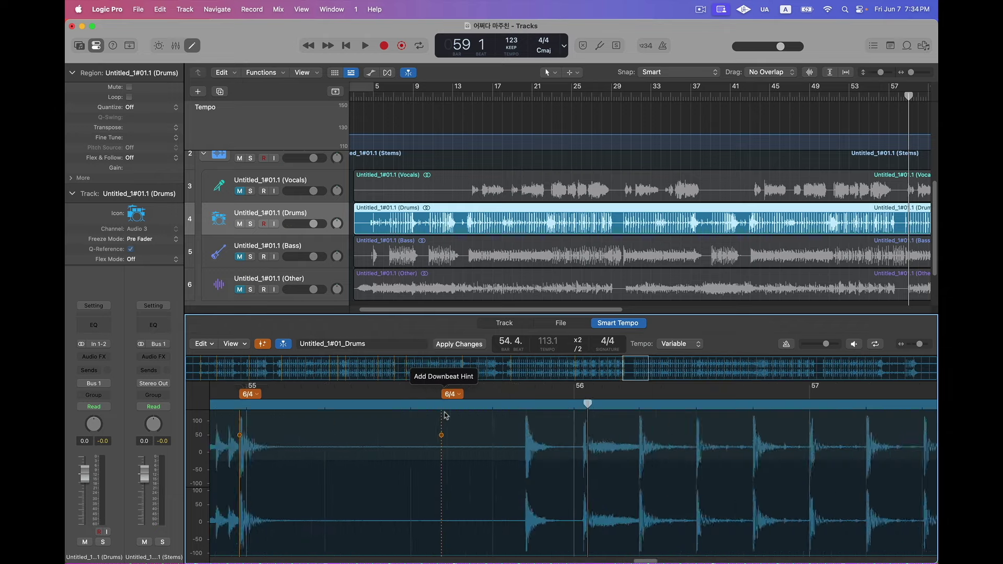
left_click(701, 429)
left_click(701, 396)
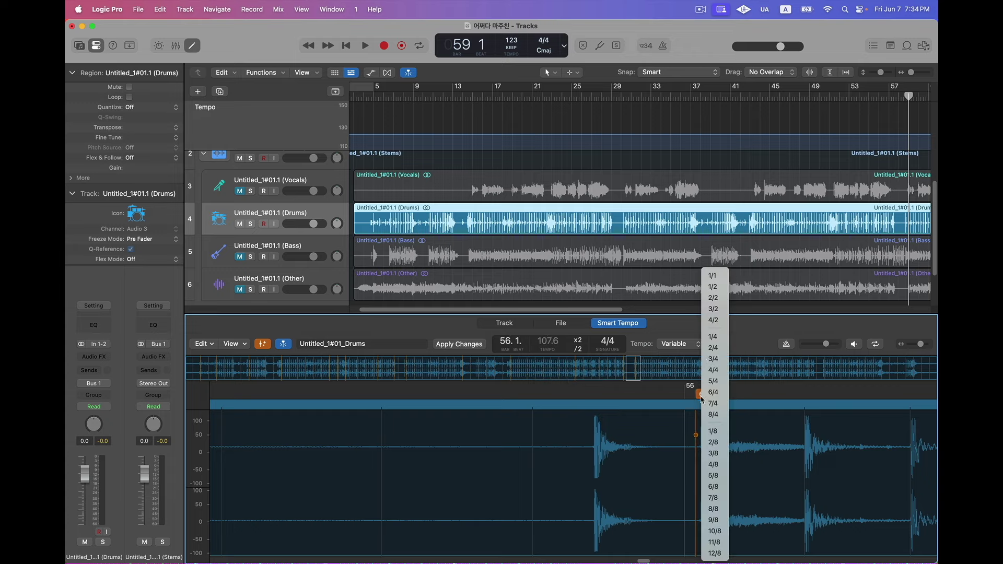
left_click(714, 371)
scroll(598, 465, "down", 10)
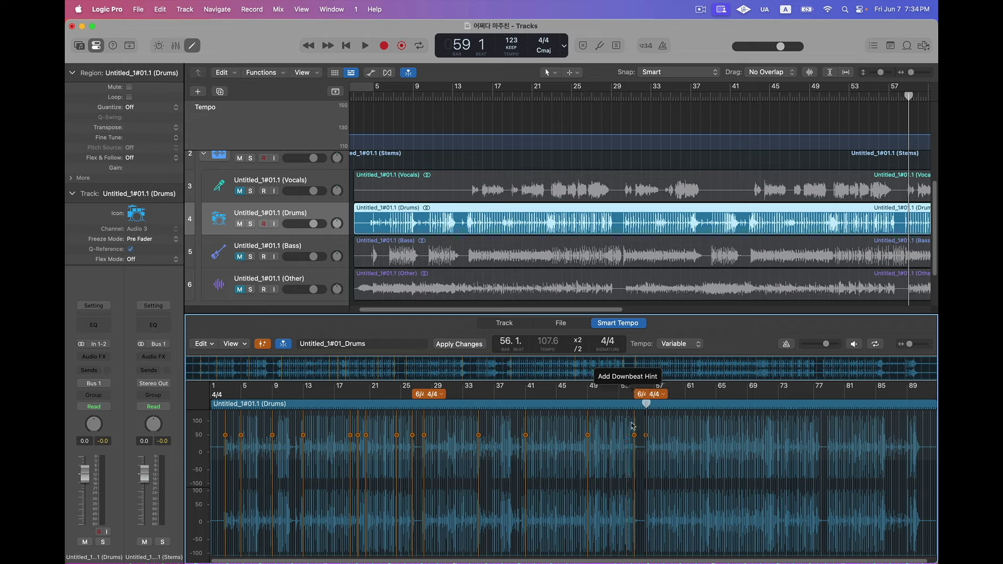
Audition the drums from bar 56, replay them from bar 63, and add a downbeat hint on the drum hit at bar 64.
key("space")
left_click(709, 435)
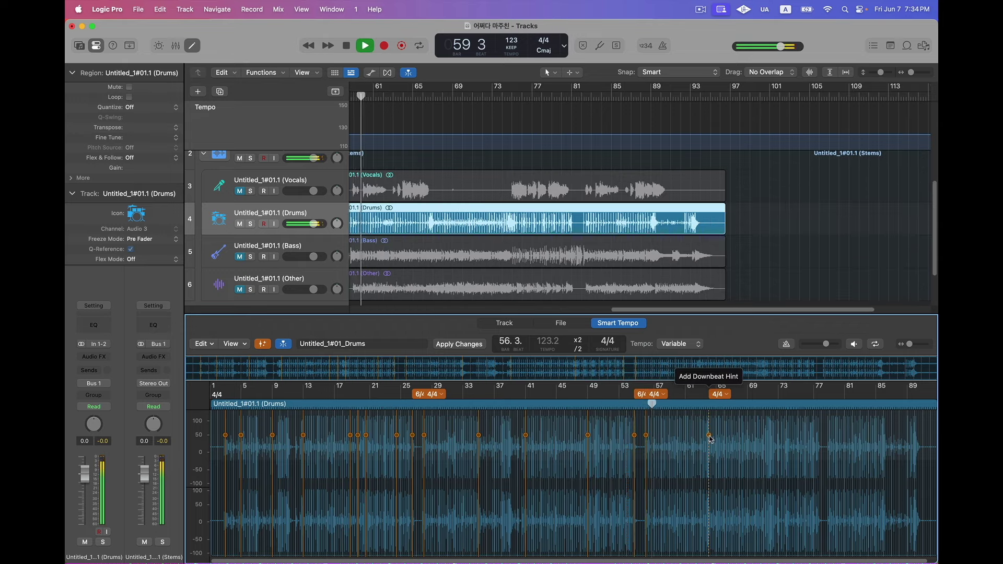
scroll(710, 437, "up", 10)
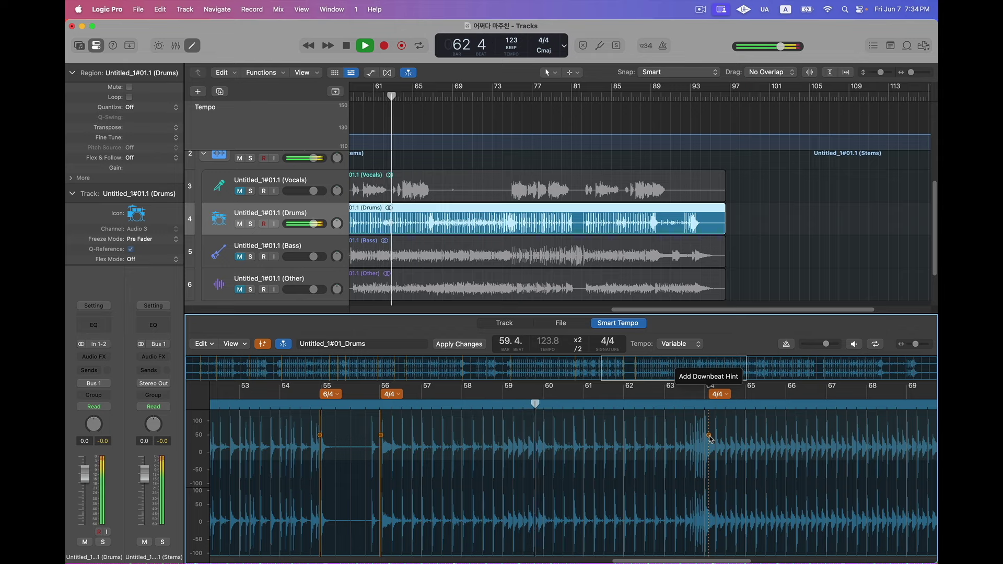
left_click_drag(709, 436, 718, 435)
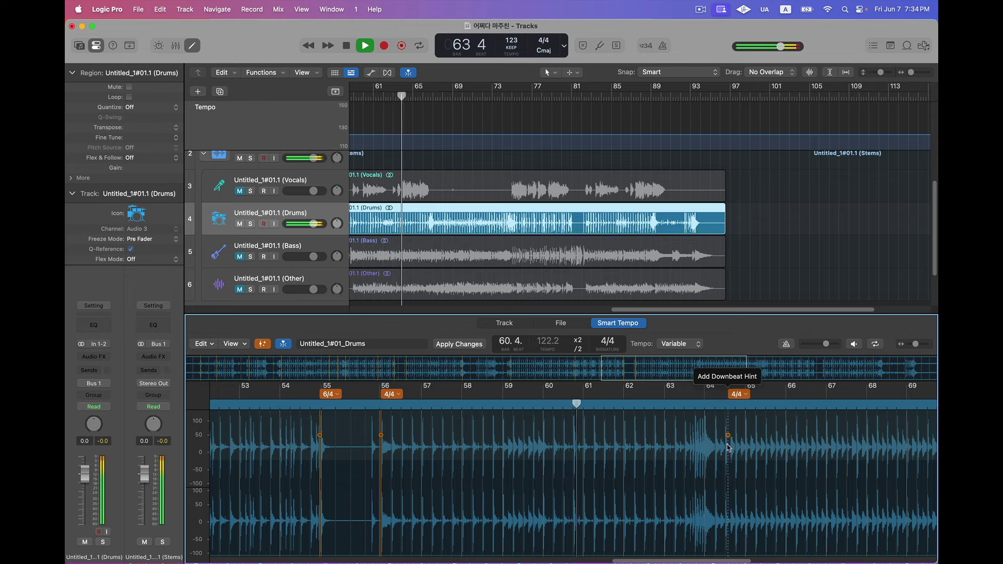
double_click(717, 437)
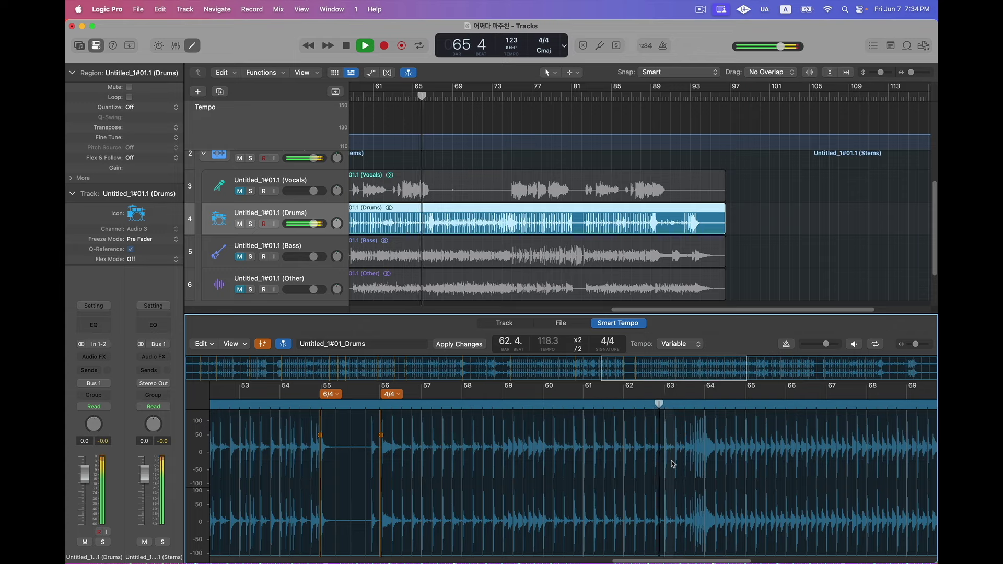
left_click(674, 463)
scroll(676, 463, "up", 5)
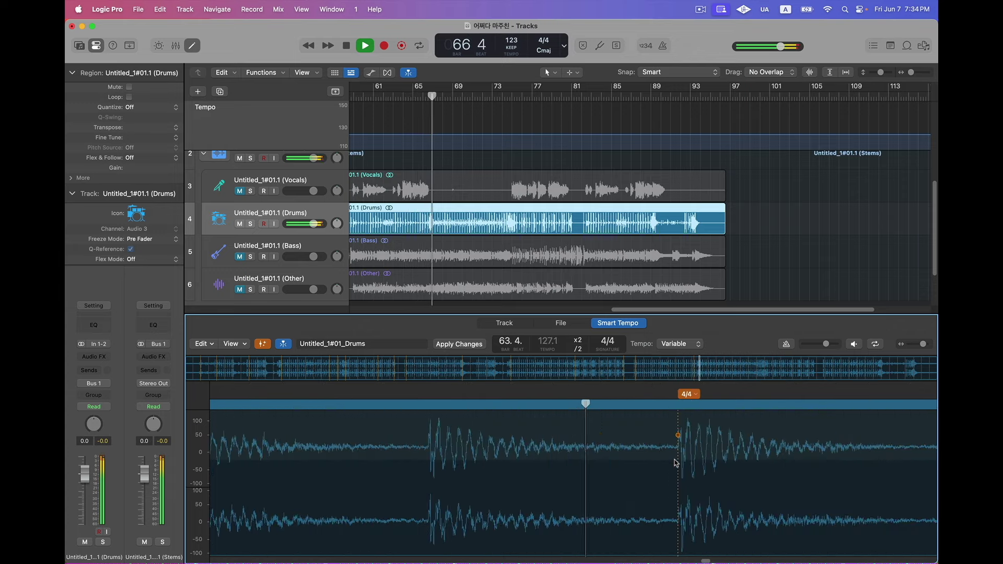
scroll(676, 463, "down", 5)
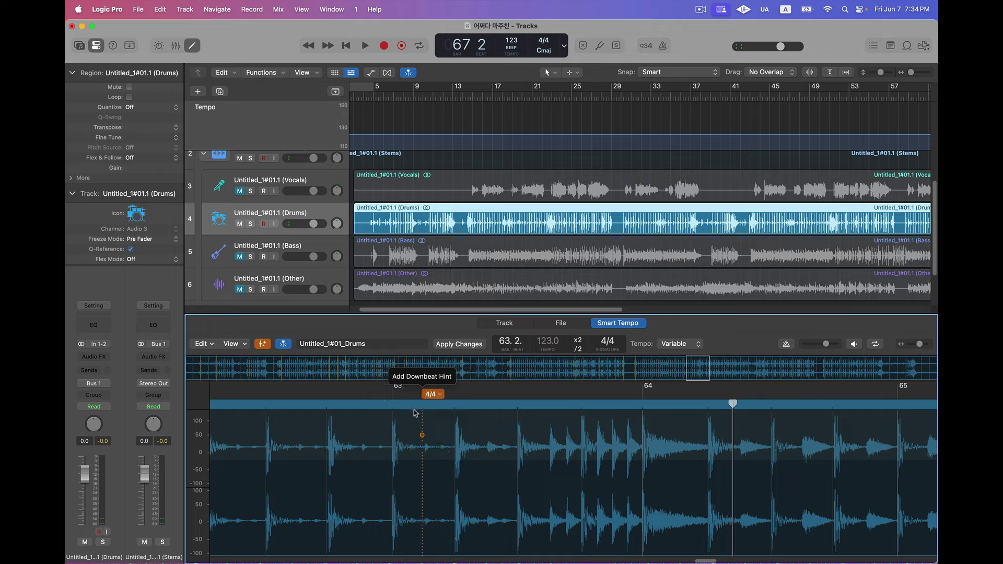
left_click(398, 404)
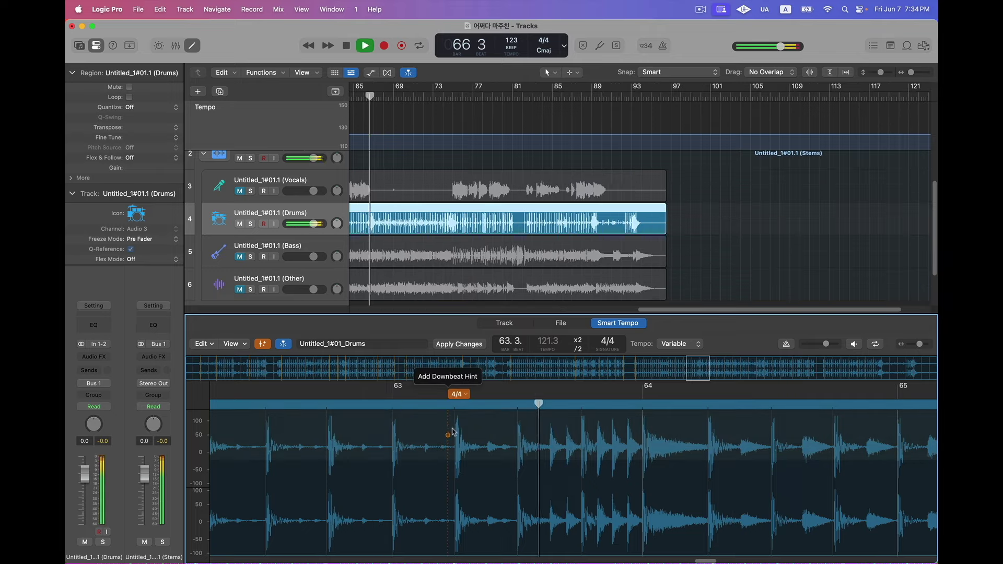
key("space")
key("space")
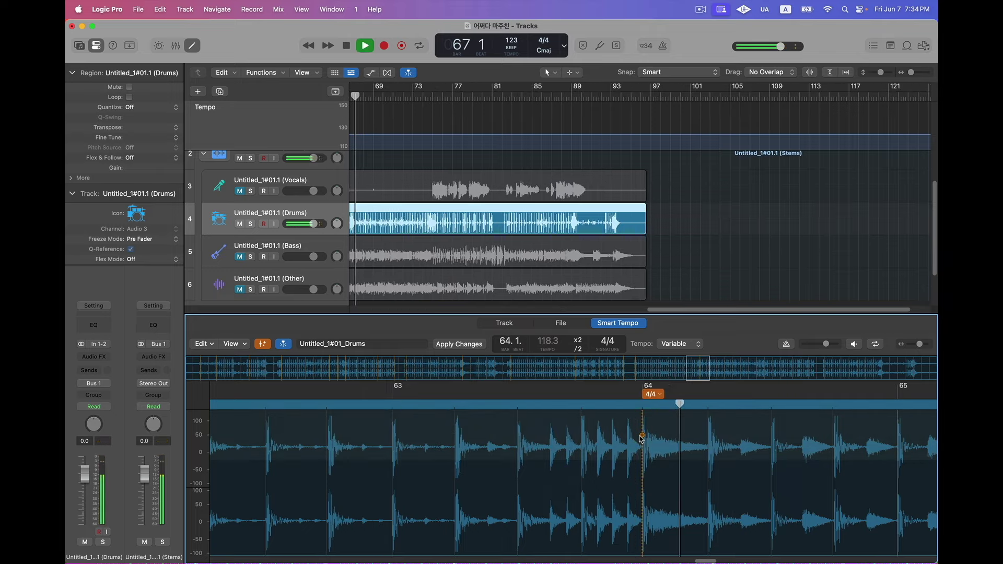
Audition the drums from bar 64 past bar 72 and return the playhead to bar 72.
key("z")
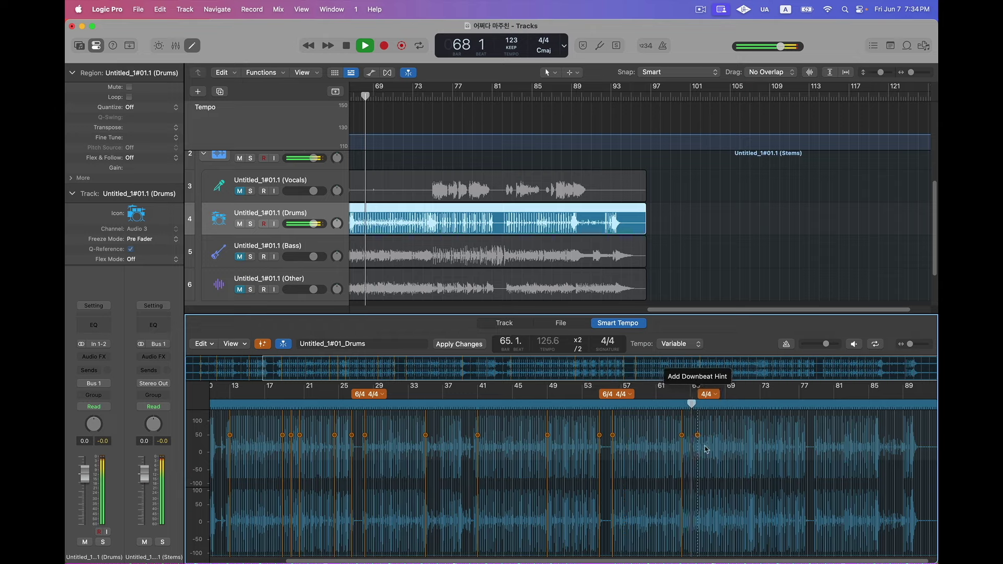
key("z")
scroll(730, 455, "down", 3)
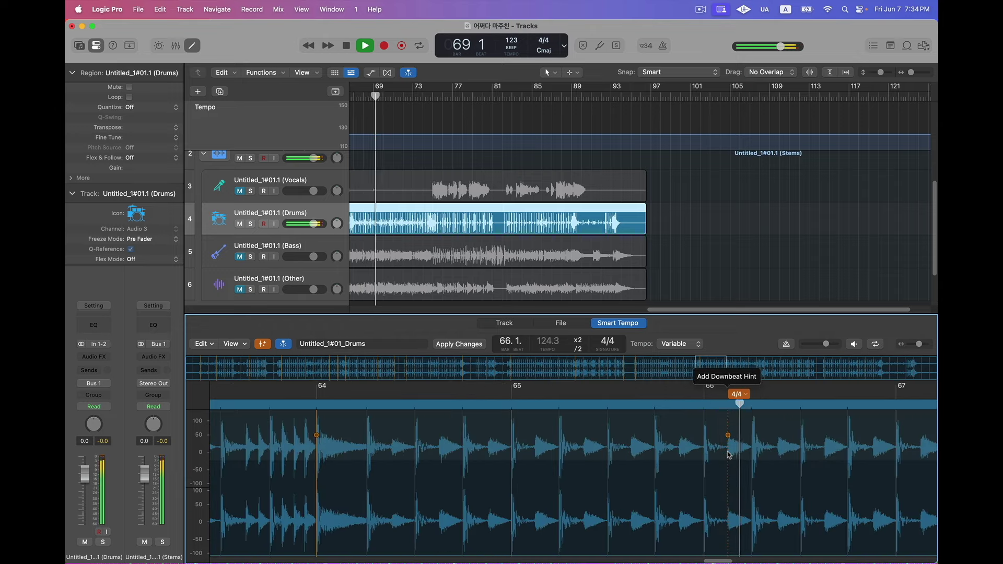
scroll(730, 454, "right", 5)
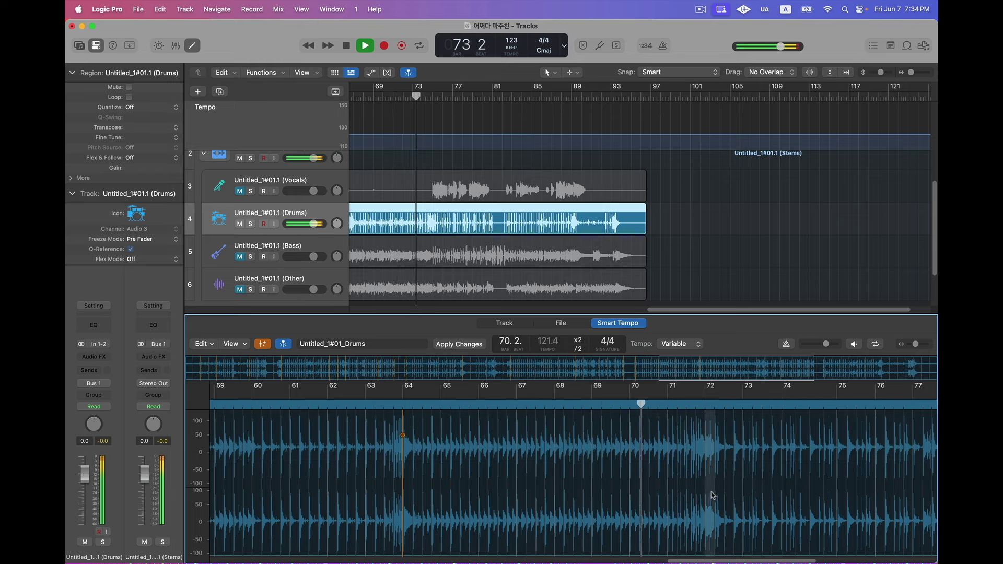
scroll(711, 495, "up", 5)
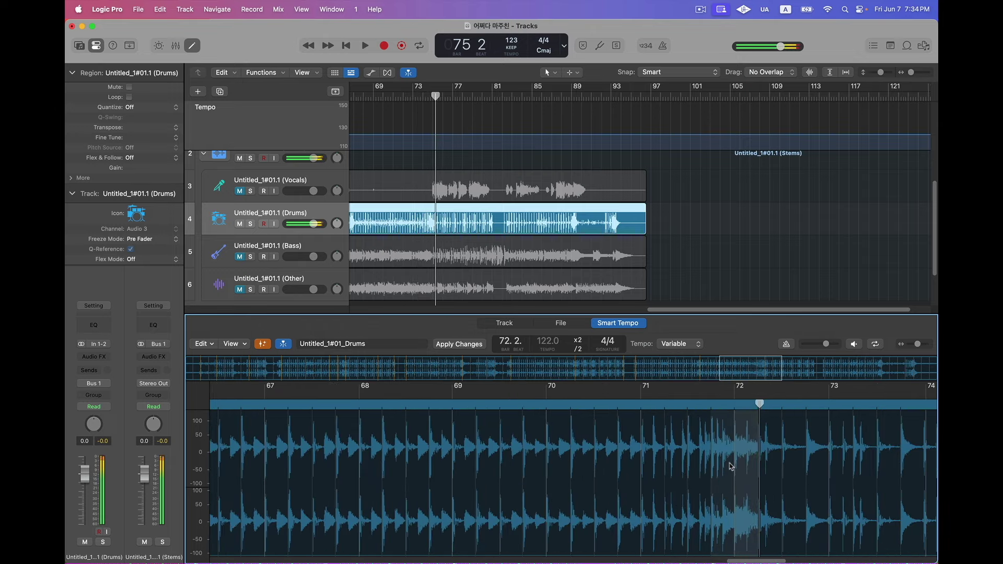
left_click(734, 404)
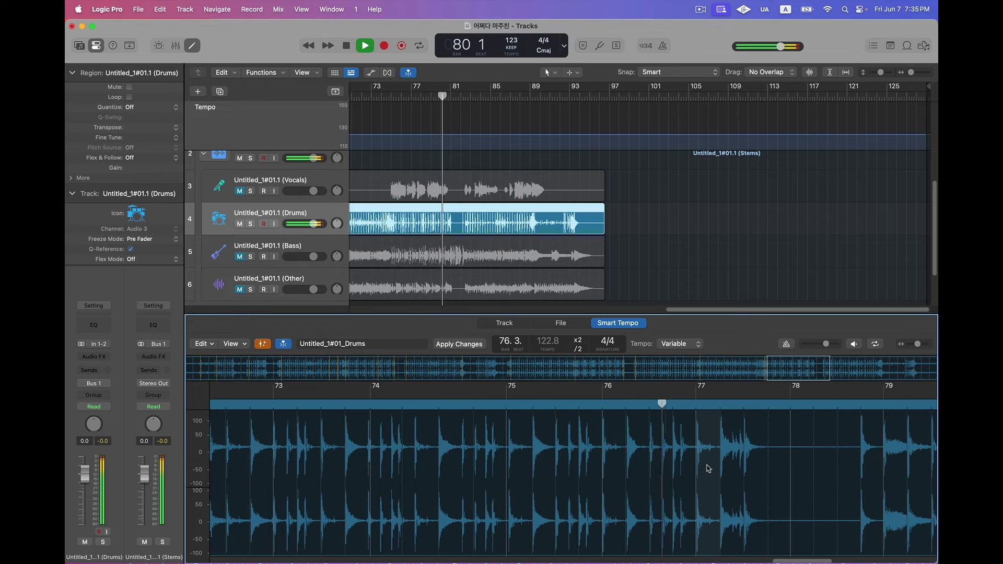
Add a downbeat hint on the last drum hit before the silence, midway through bar 77, and set its time signature to 6/4.
left_click(745, 453)
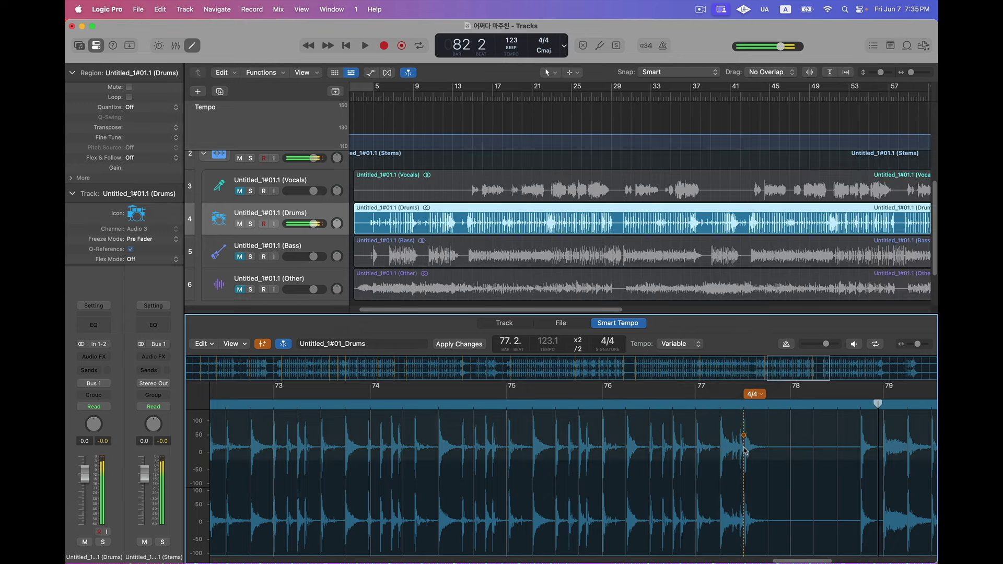
left_click(750, 395)
left_click(764, 392)
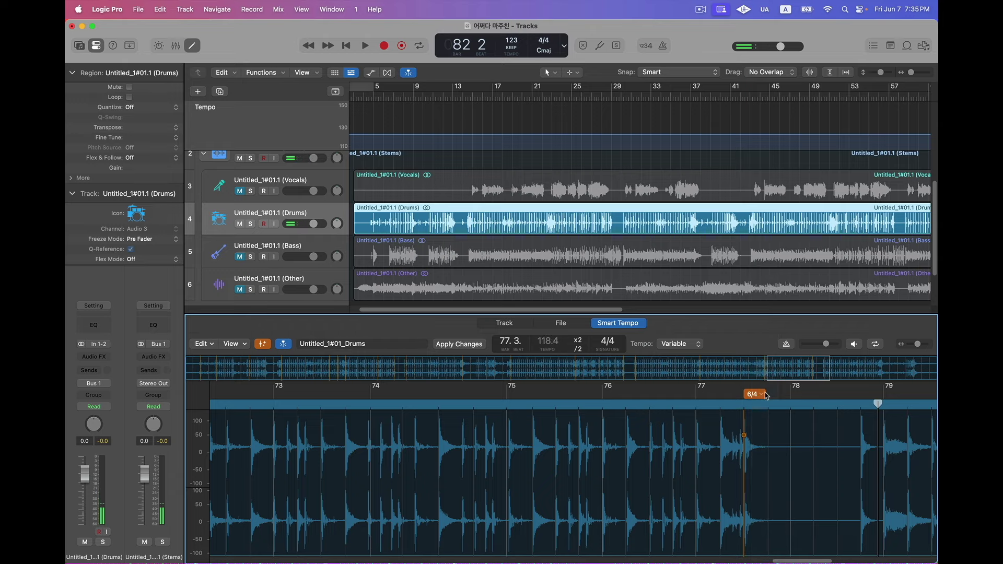
scroll(865, 441, "up", 5)
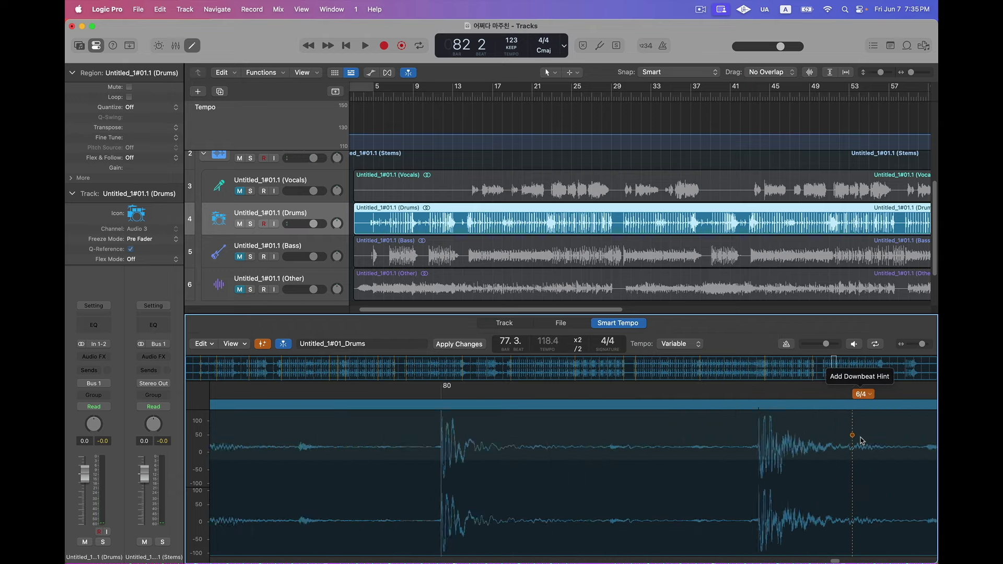
scroll(862, 441, "down", 5)
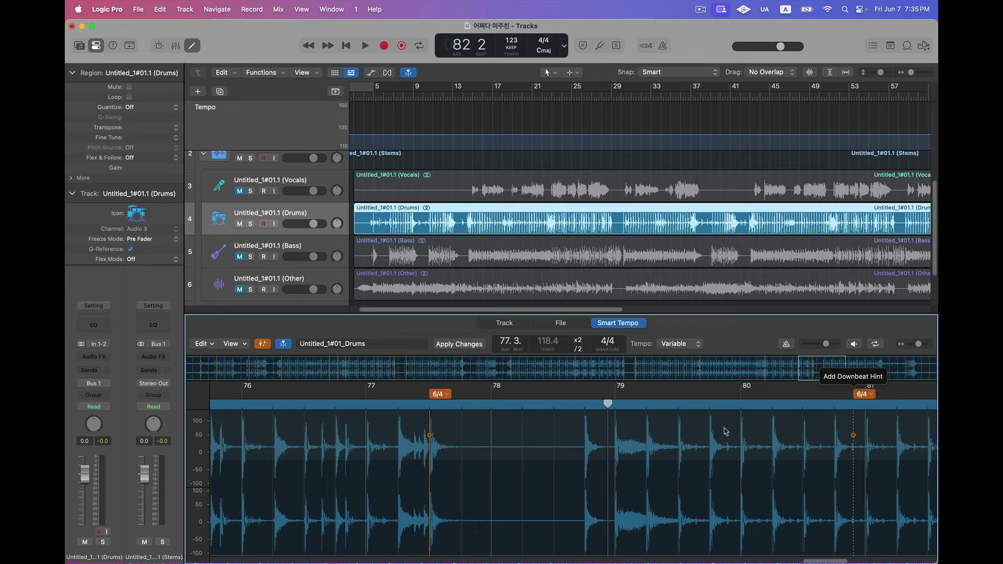
Add a downbeat hint on the drum hit at bar 79 and set its time signature to 4/4.
left_click(626, 395)
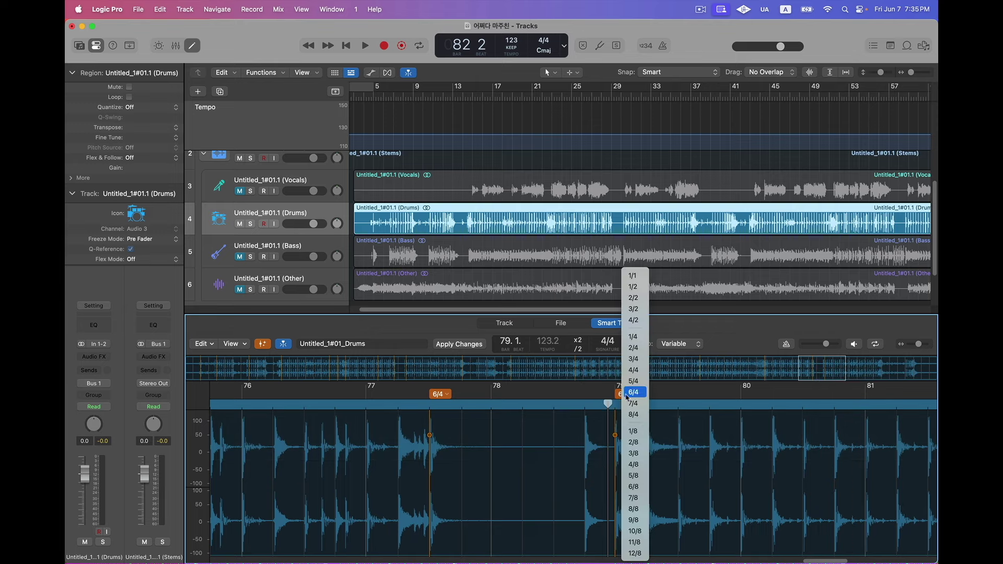
left_click(634, 370)
key("space")
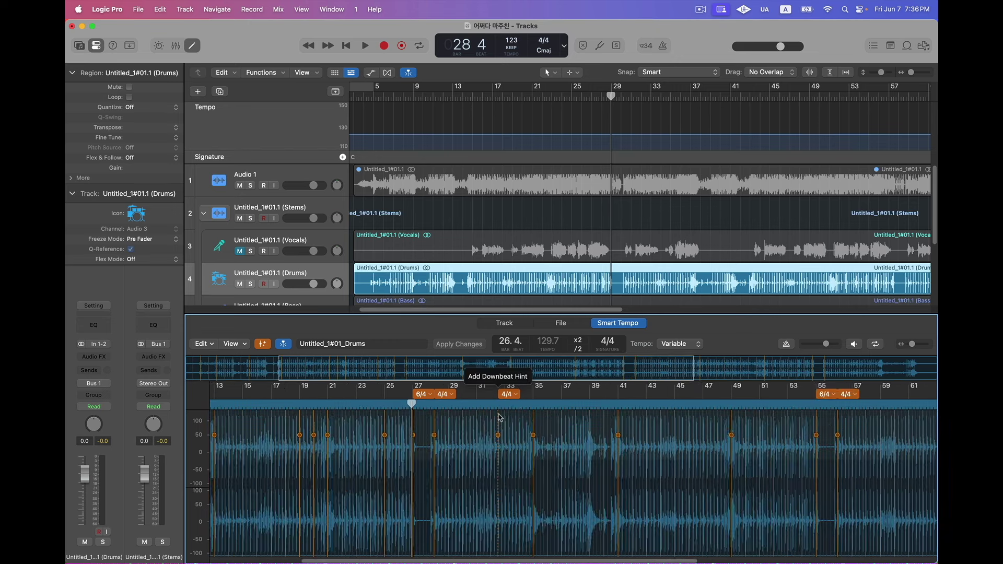
Apply the drums region's tempo to the project tempo, keeping the downbeat aligned to the nearest project downbeat.
scroll(498, 417, "right", 3)
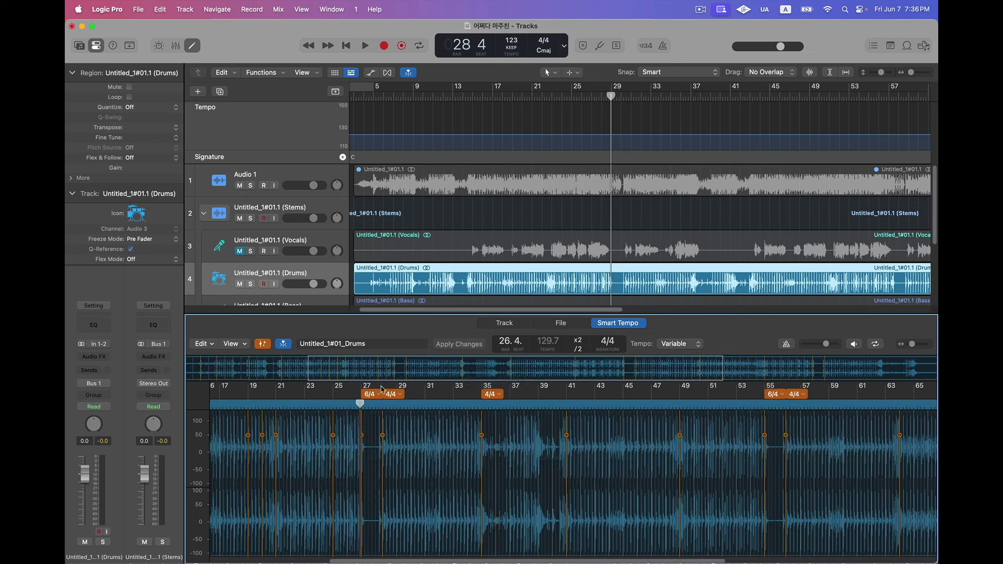
left_click(204, 344)
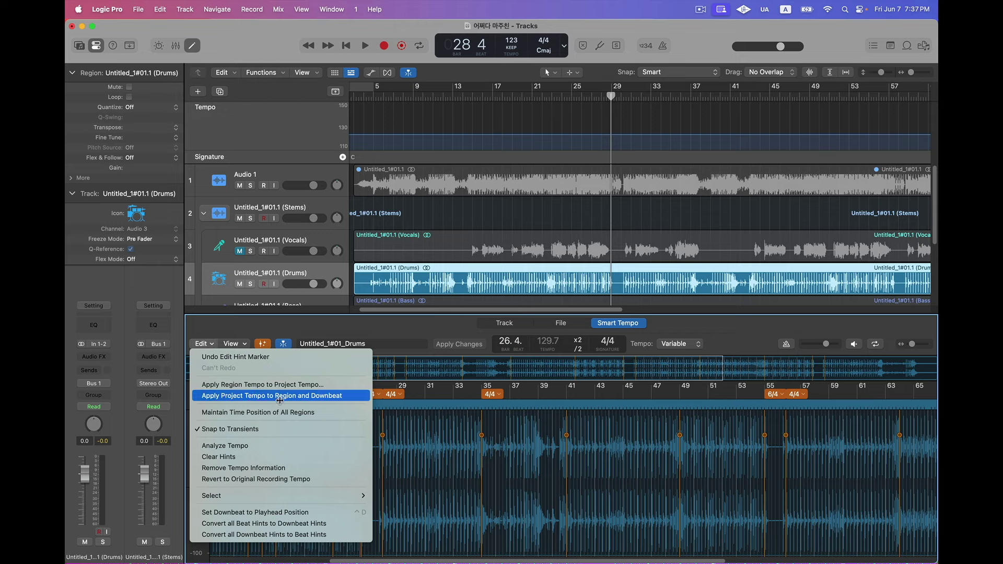
left_click(263, 385)
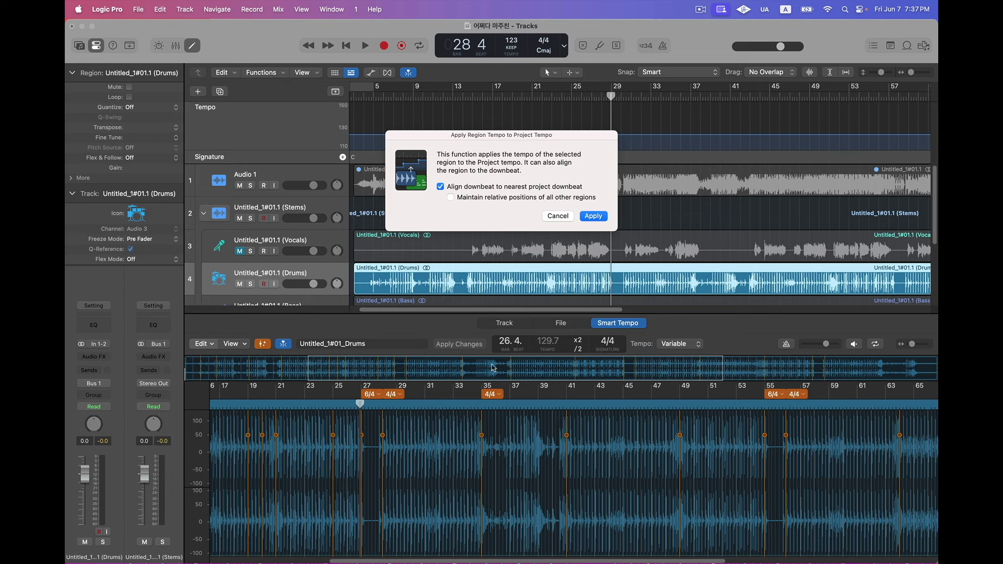
left_click(594, 217)
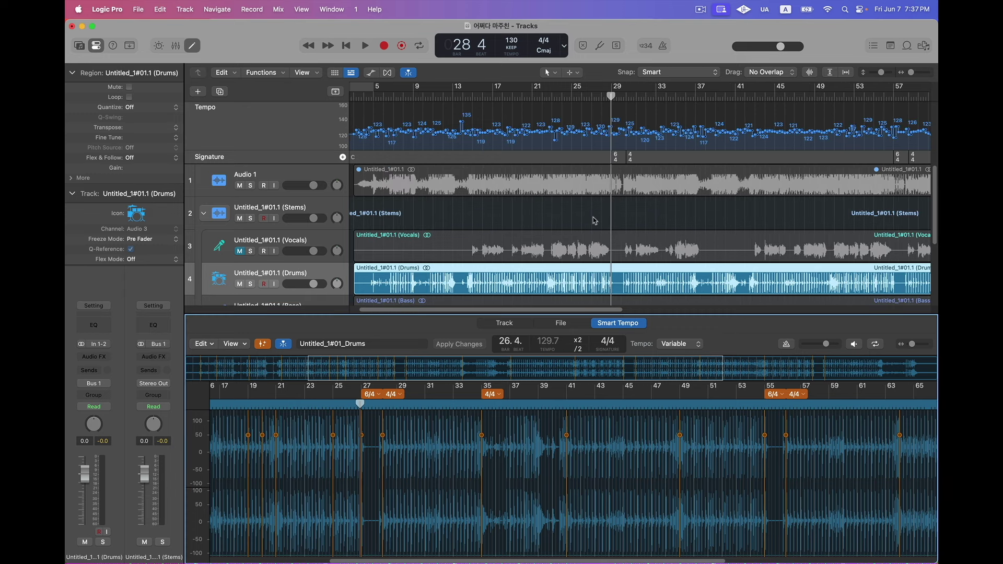
Review the project's tempo and signature changes along the whole song and audition the passage from bar 28 with the metronome.
scroll(570, 186, "left", 2)
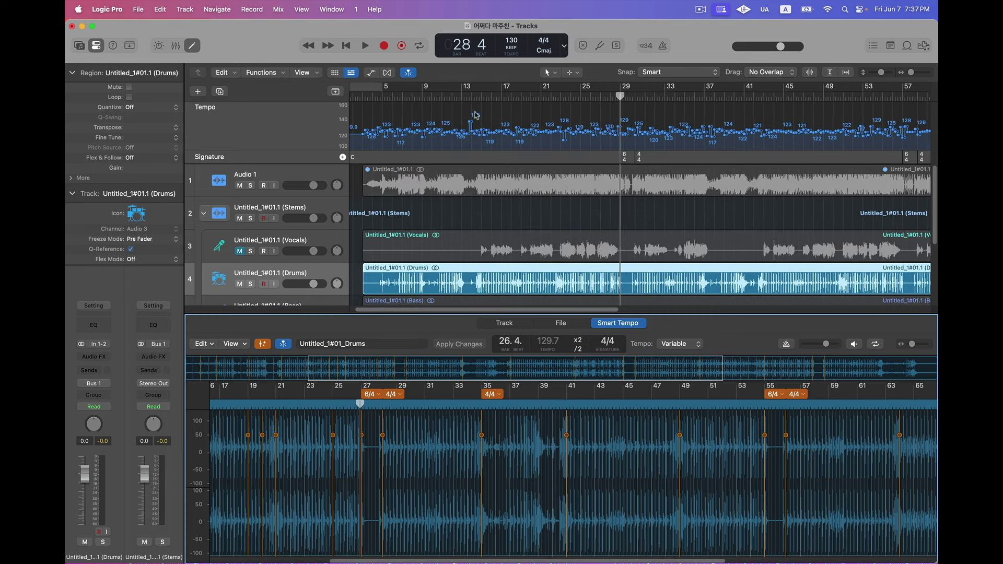
scroll(565, 146, "right", 5)
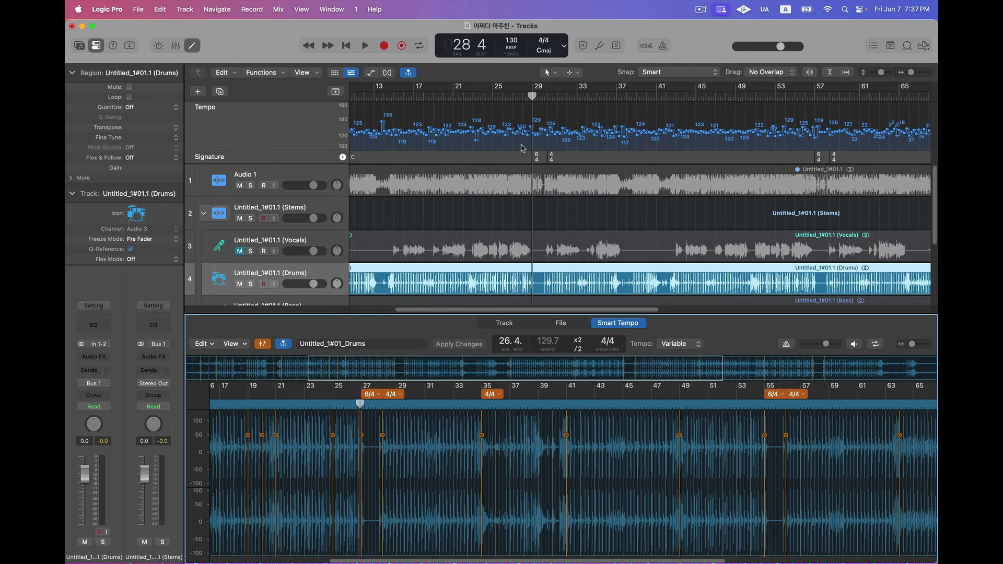
scroll(638, 157, "right", 7)
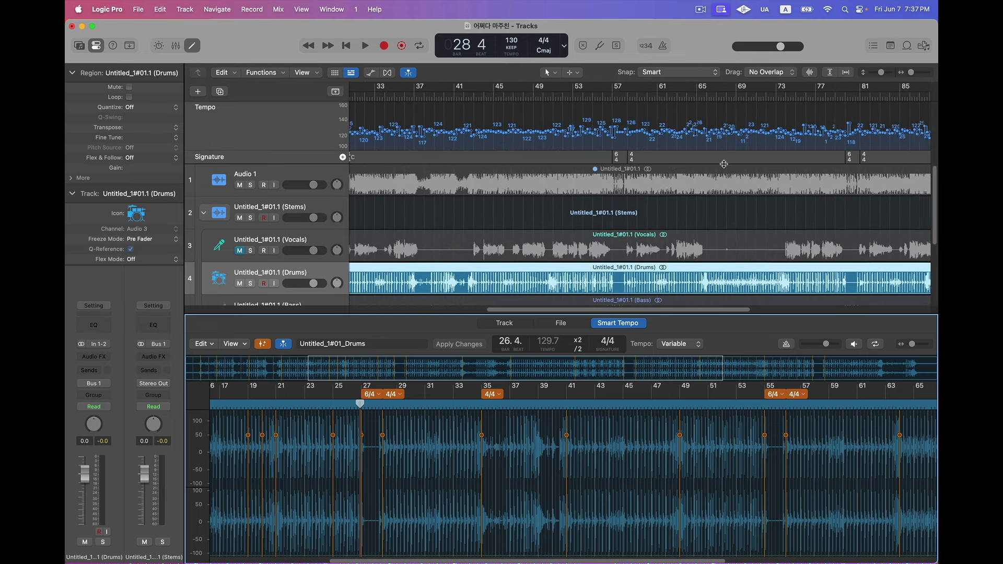
scroll(640, 209, "left", 2)
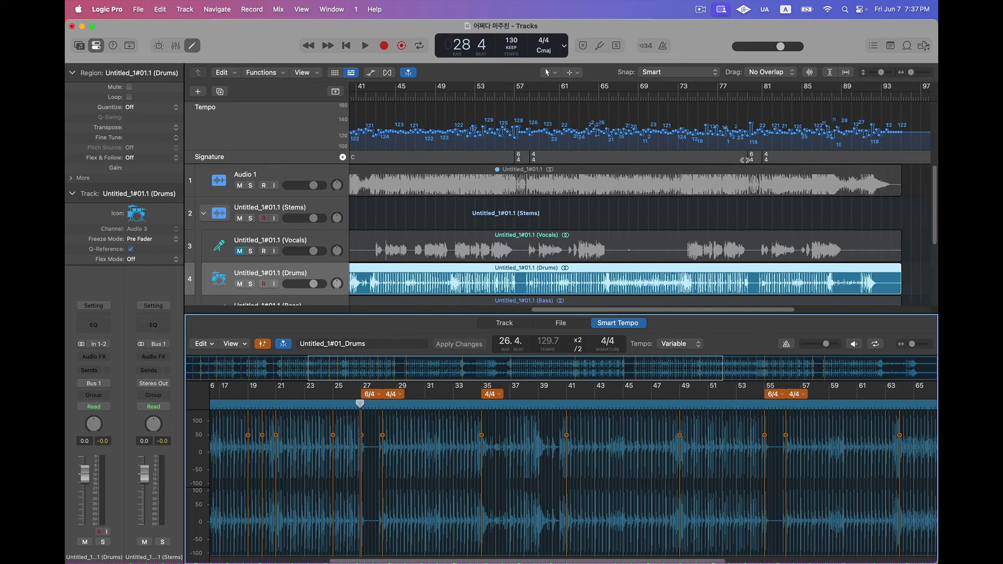
scroll(711, 165, "left", 20)
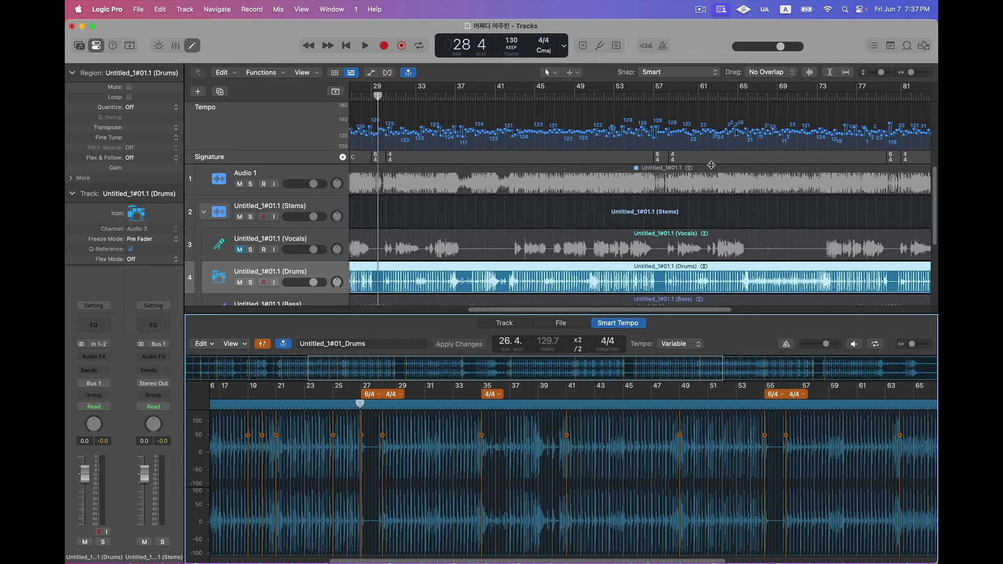
scroll(532, 145, "left", 3)
key("space")
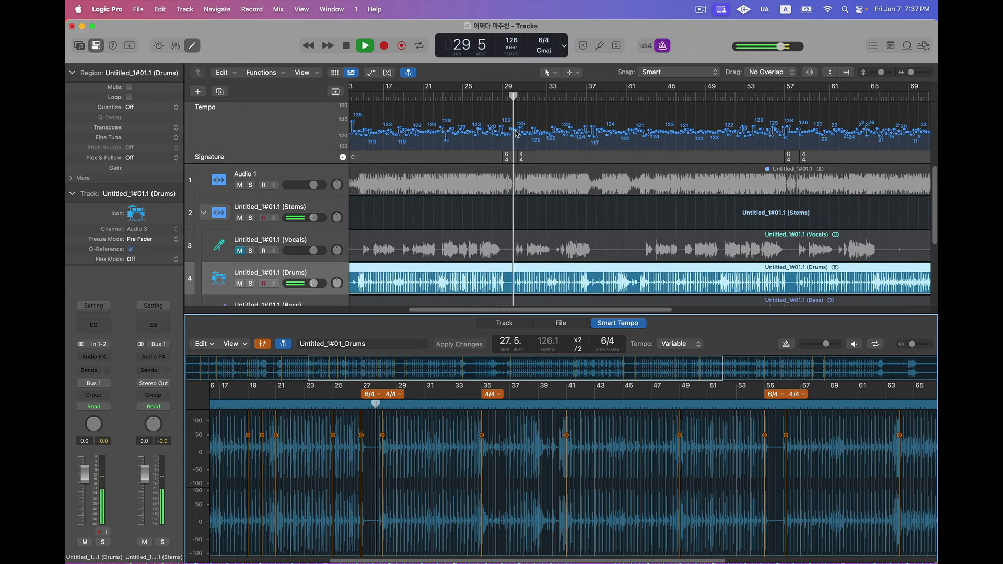
Show the Marker global track along with the Tempo and Signature tracks.
scroll(504, 137, "down", 3)
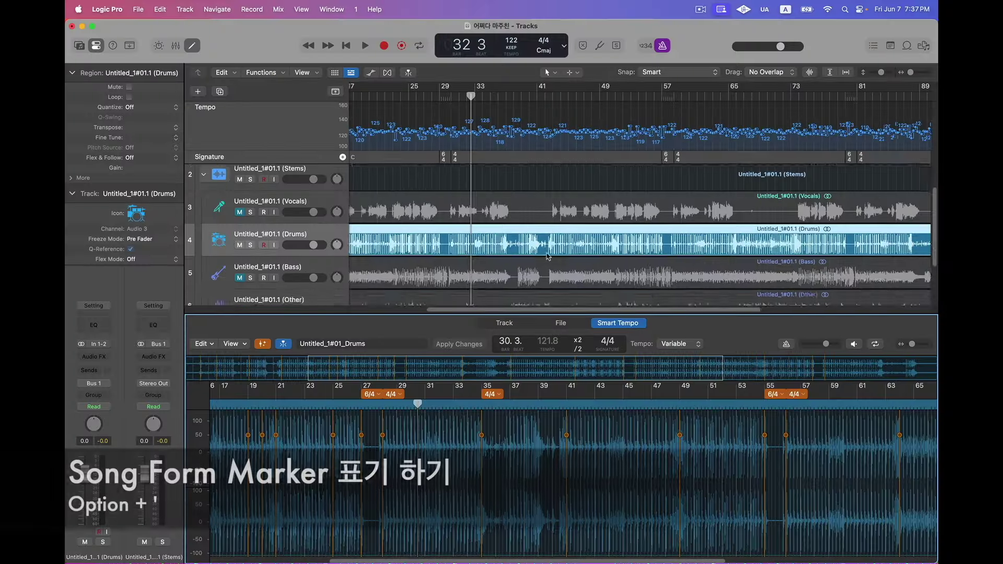
scroll(548, 256, "up", 2)
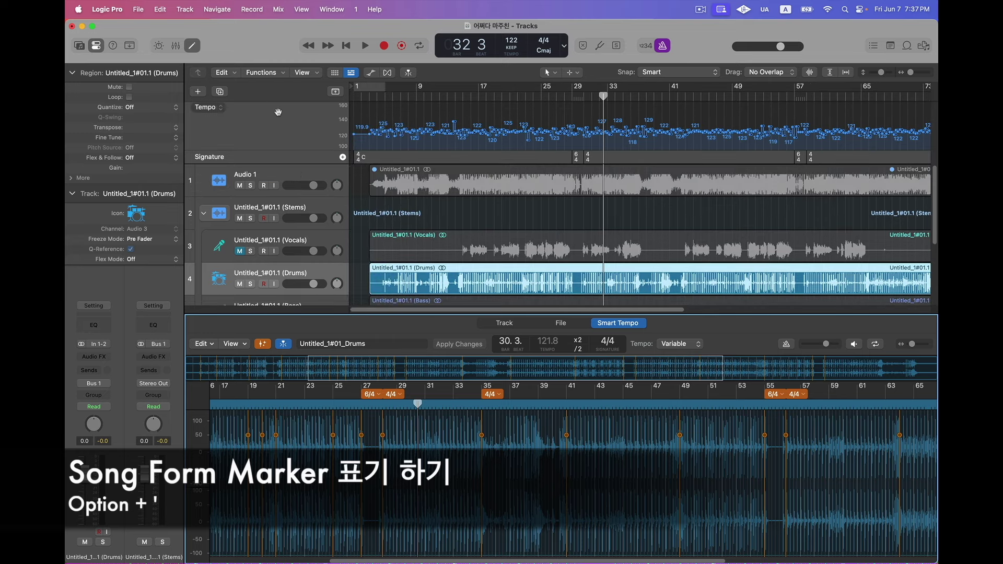
left_click(296, 133)
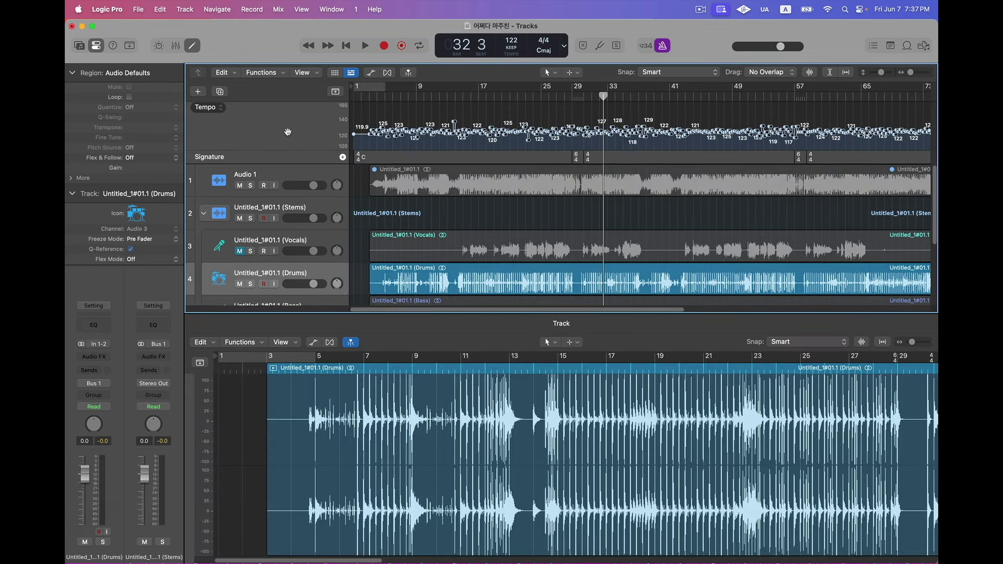
right_click(293, 134)
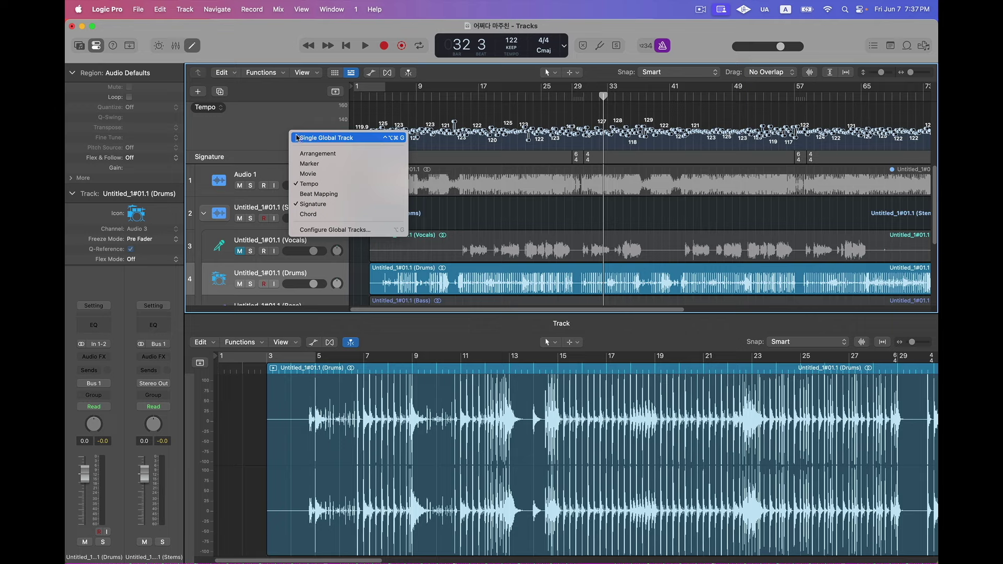
left_click(319, 165)
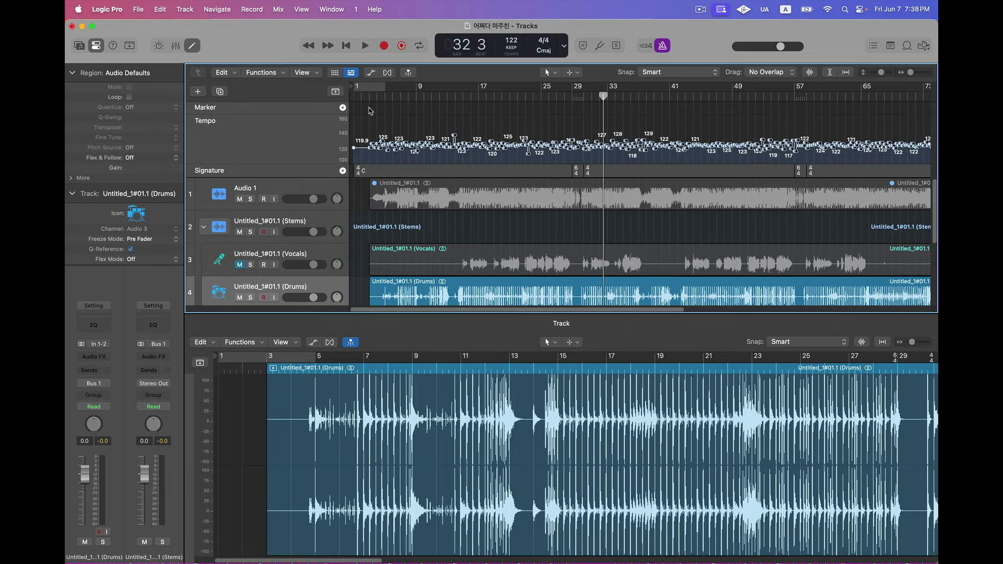
Move the playhead to bar 5, unmute the bass stem and audition the song's opening.
scroll(379, 108, "up", 3)
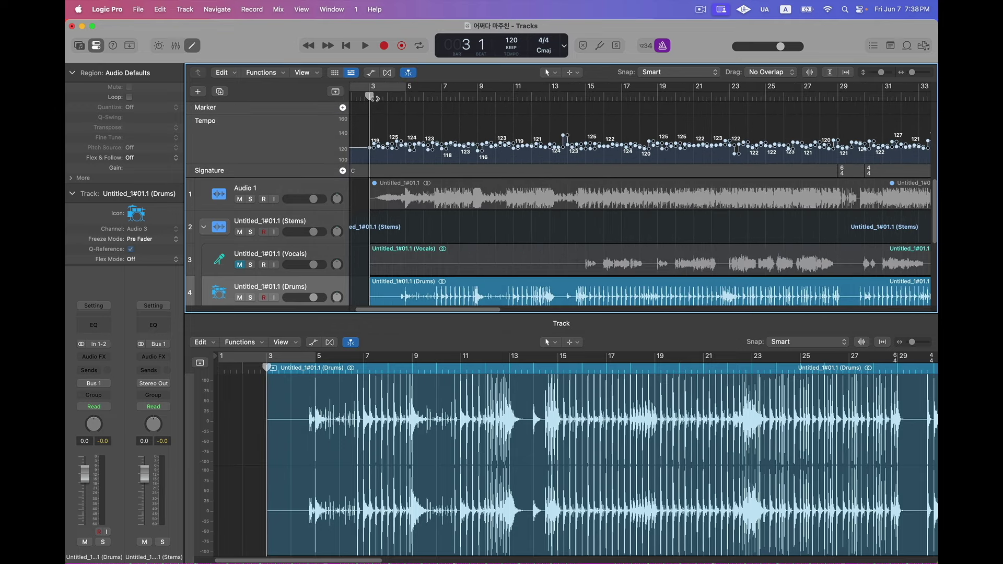
left_click_drag(370, 97, 399, 97)
key("space")
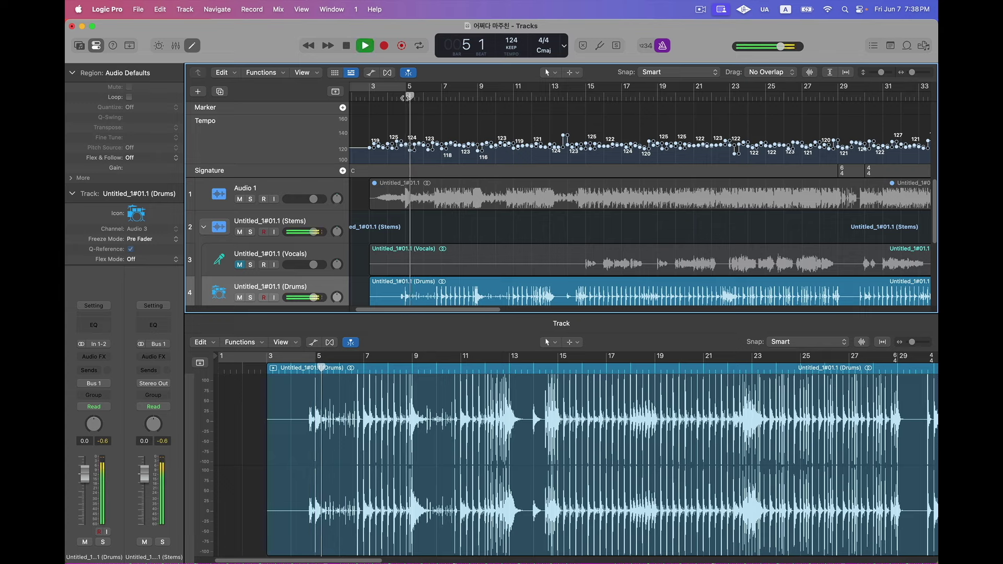
key("space")
scroll(444, 228, "down", 3)
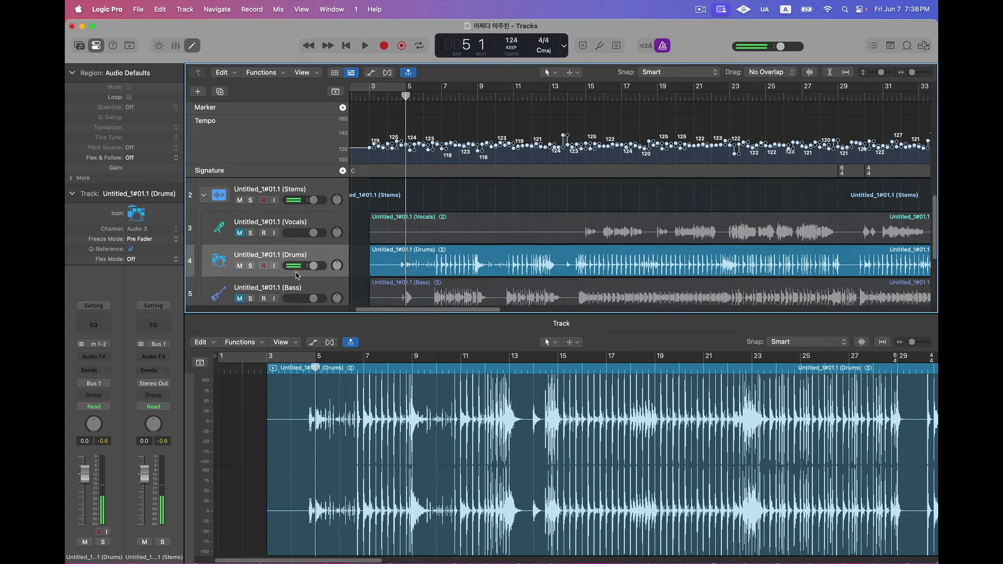
key("space")
scroll(444, 229, "up", 2)
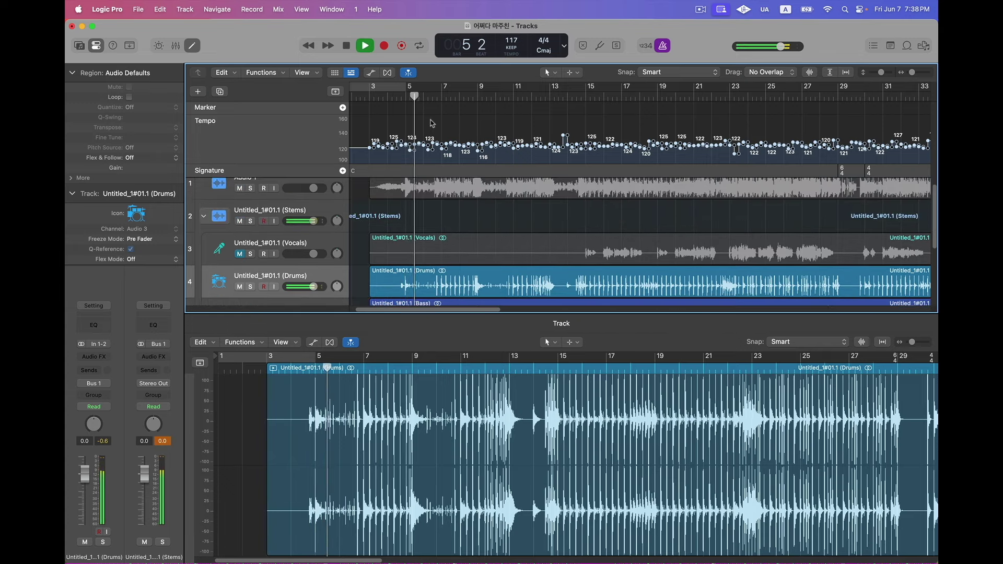
Create a marker at bar 5 and name it Intro.
key("space")
key("alt+apostrophe")
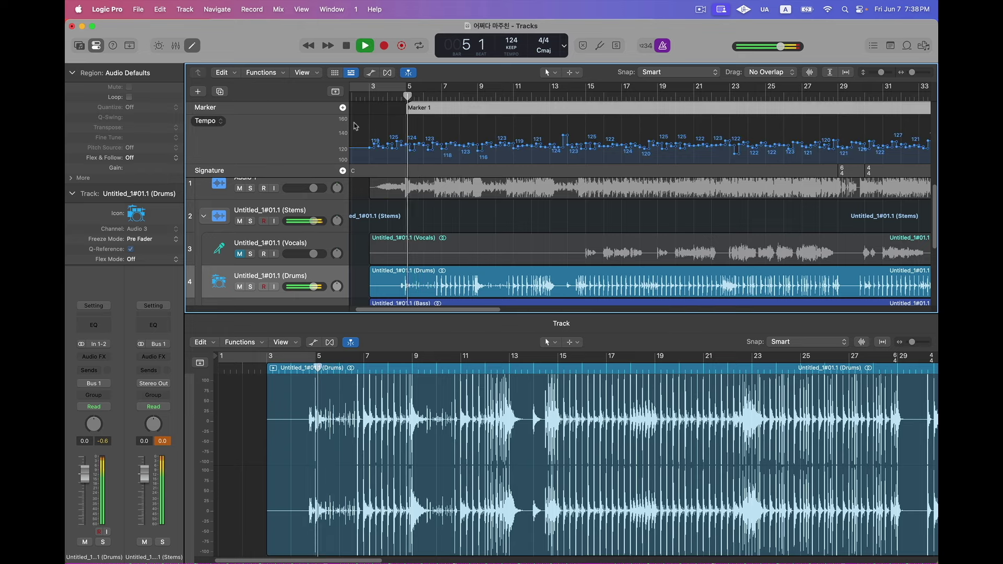
key("space")
double_click(421, 107)
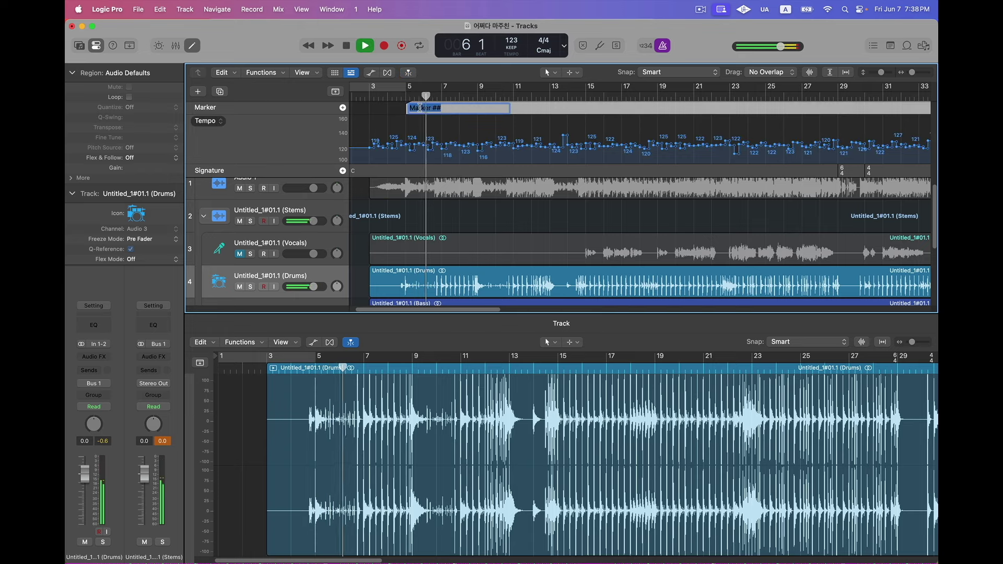
type("Intro")
key("Return")
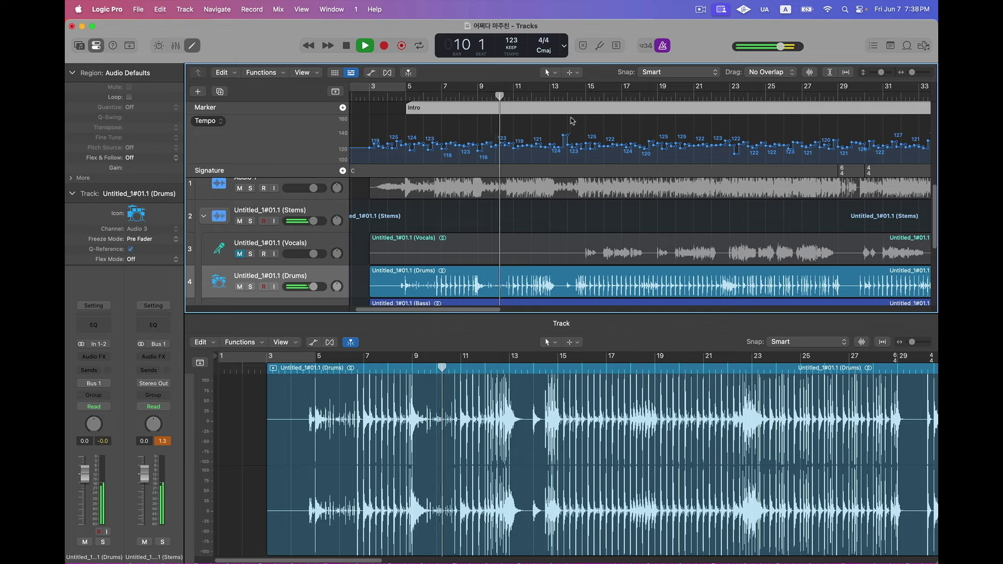
Listen through the intro, create a marker at bar 15 and name it A.
scroll(561, 145, "up", 3)
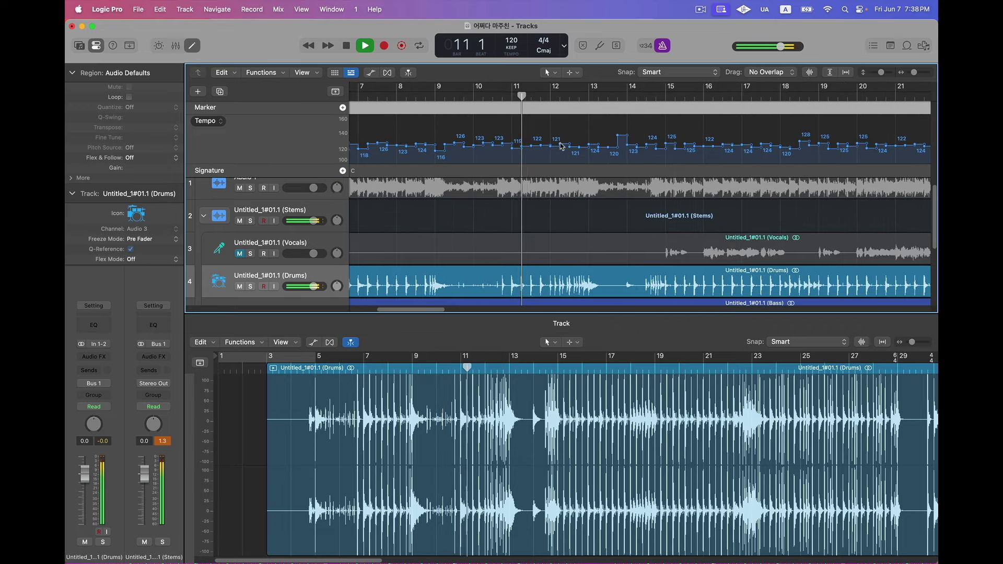
scroll(601, 141, "right", 3)
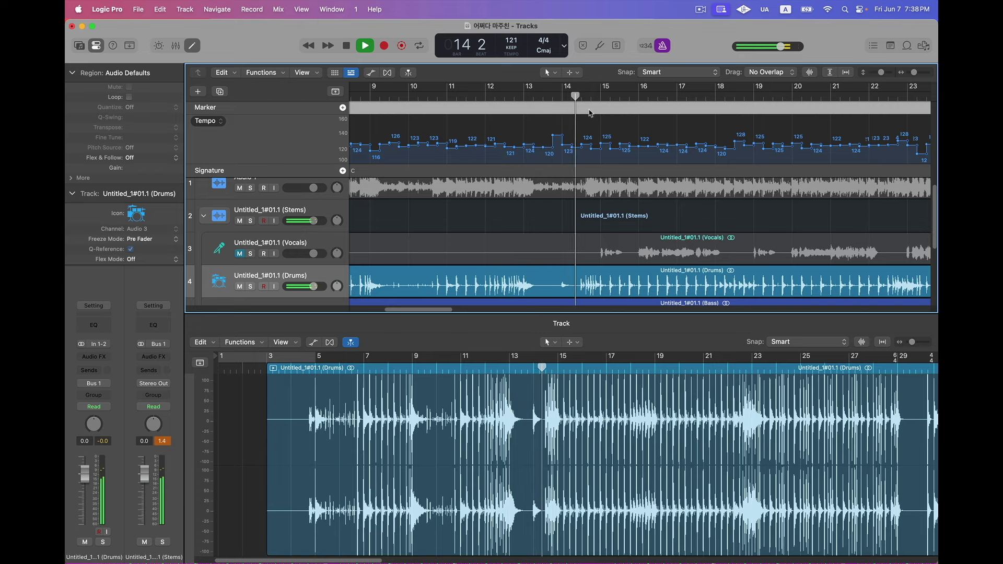
key("alt+'")
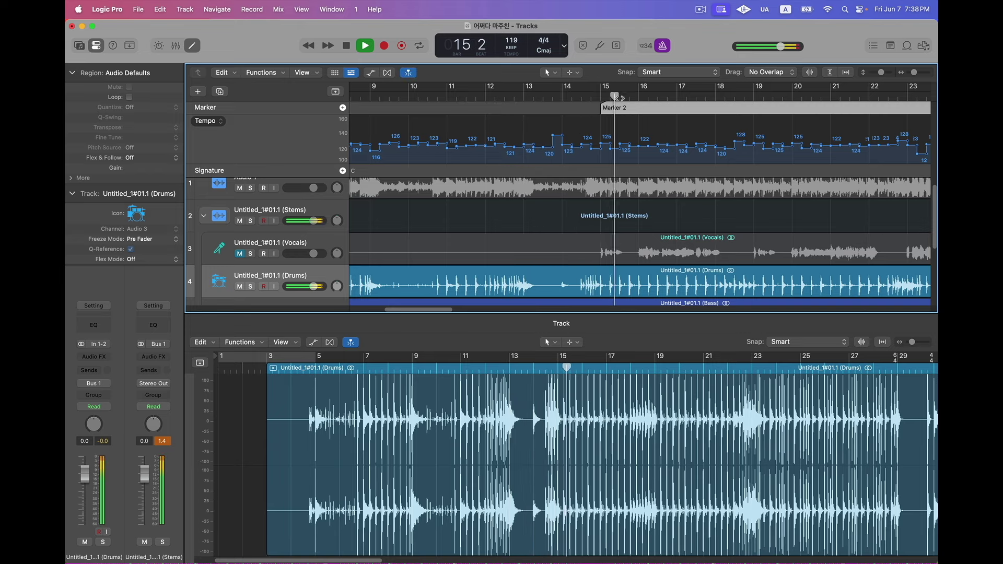
double_click(618, 107)
type("A")
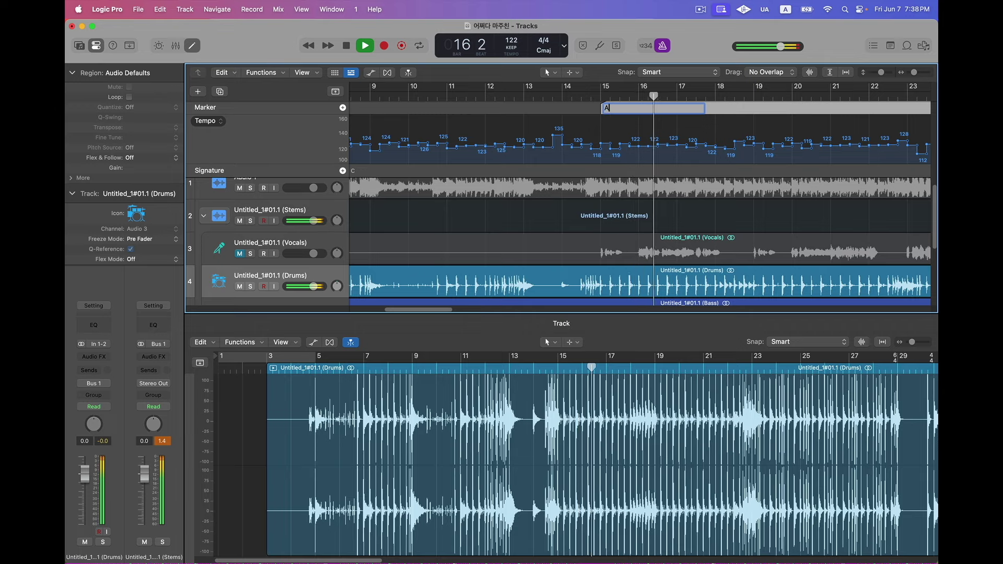
key("Return")
Audition the song just before bar 23, then create a marker at bar 23 and name it B.
scroll(674, 114, "right", 3)
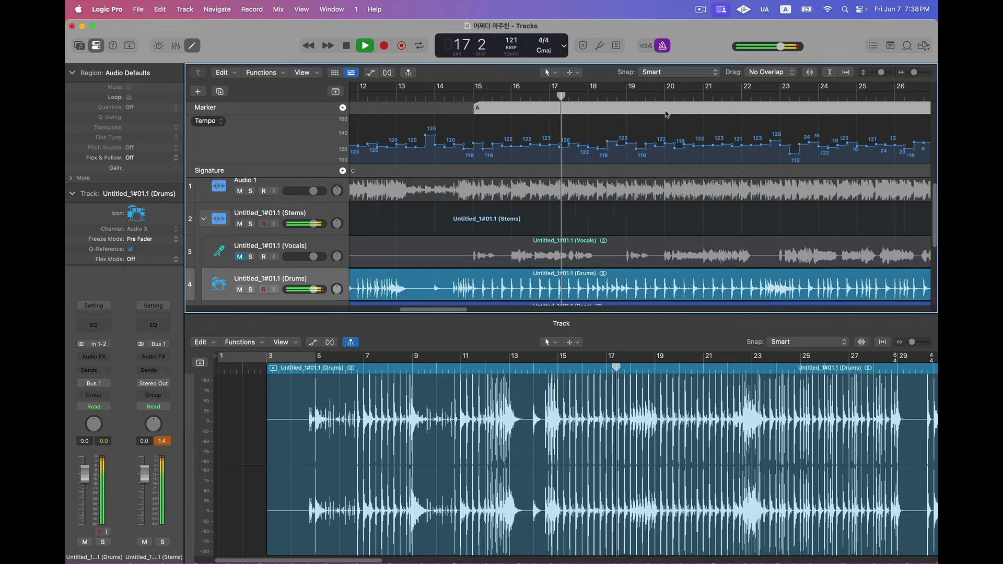
left_click(733, 95)
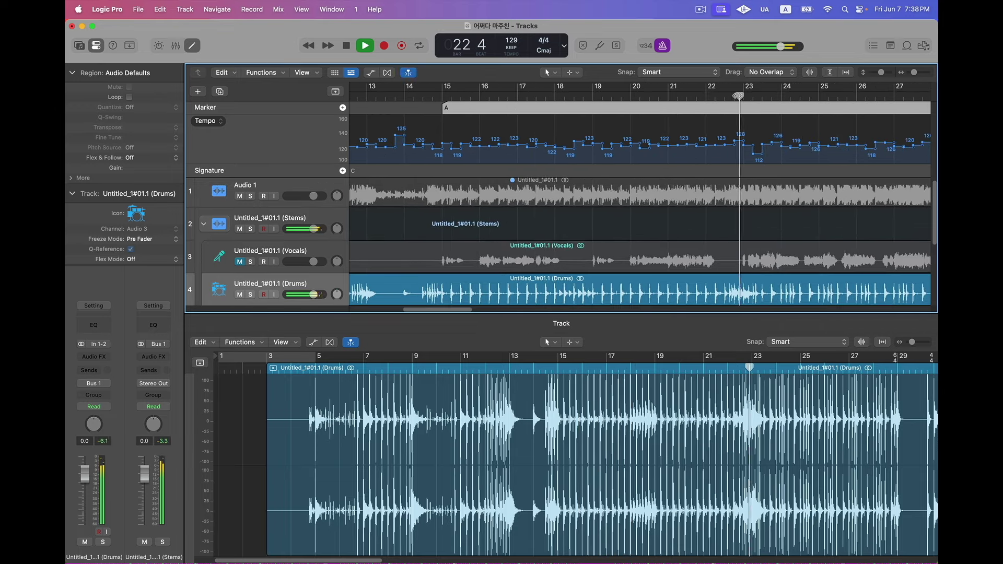
key("space")
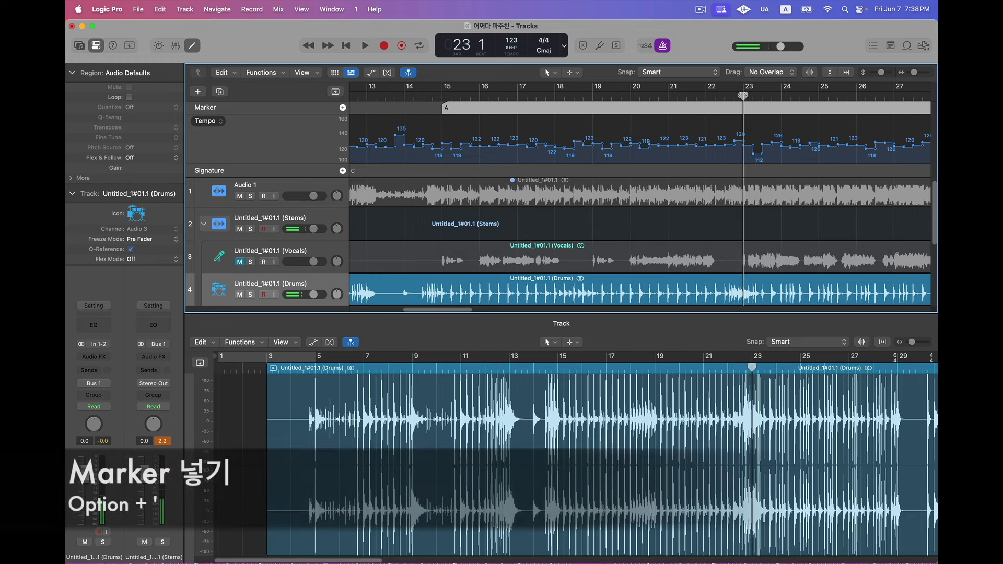
key("alt+apostrophe")
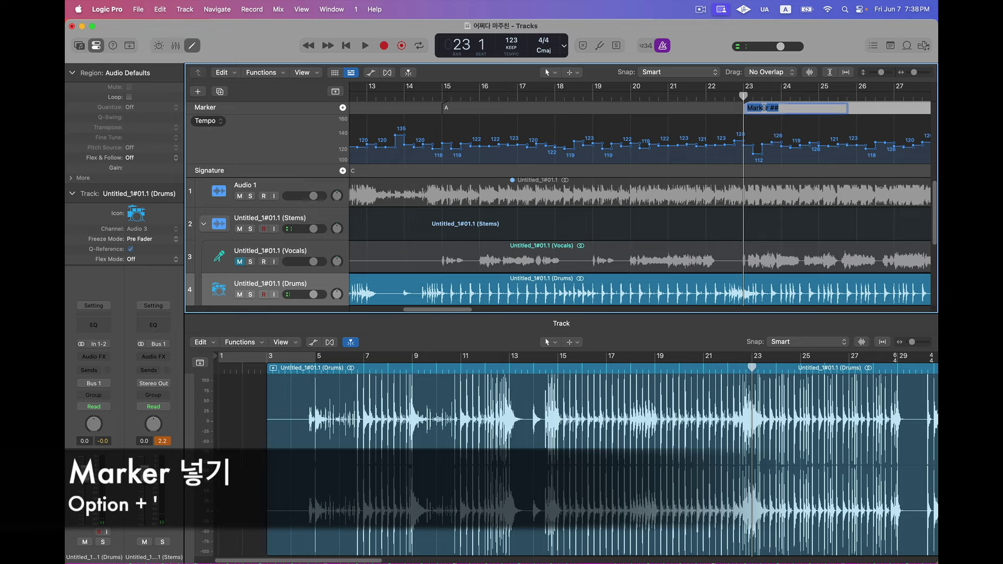
Listen through section B and create a marker at bar 30.
key("space")
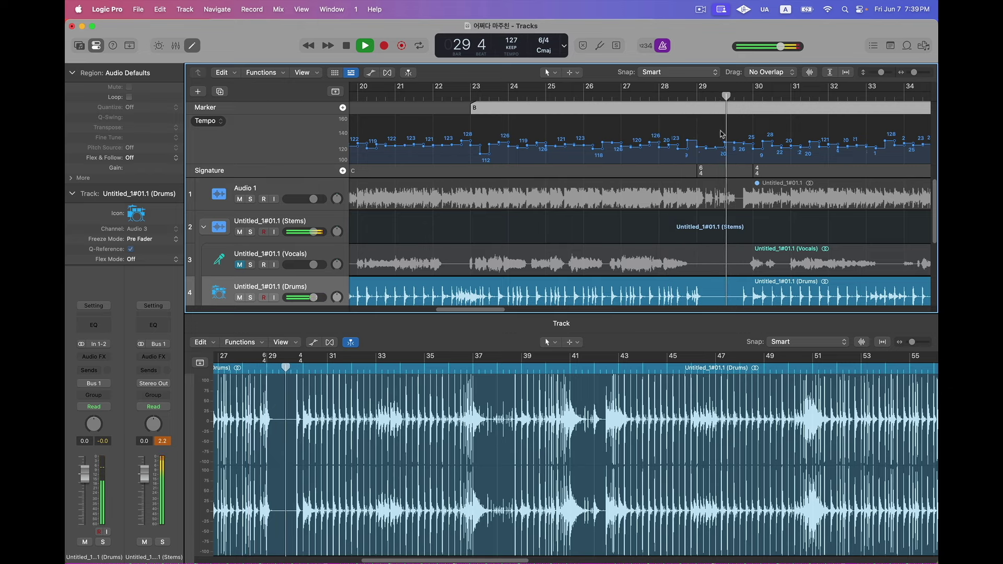
key("space")
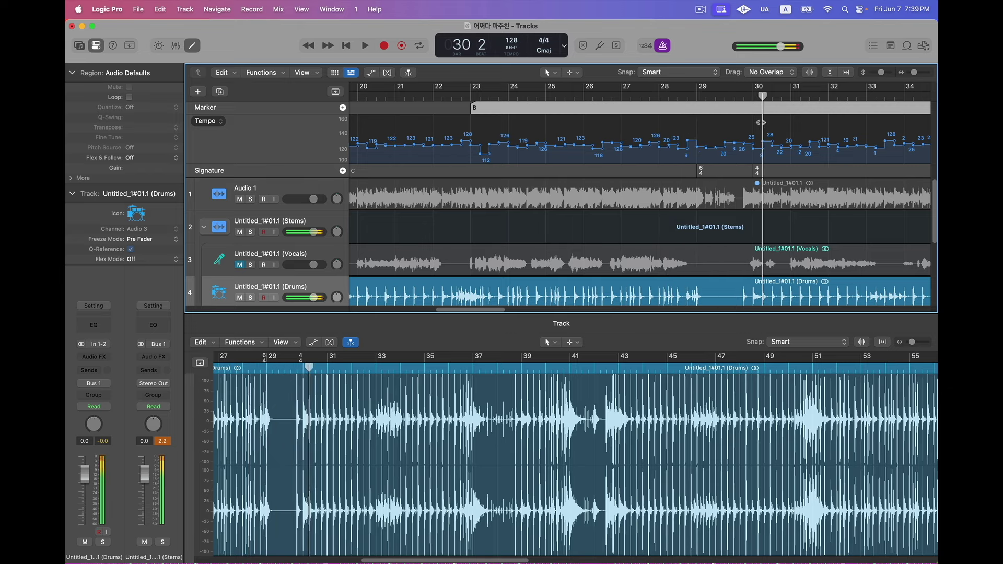
key("cmd+f")
key("alt+apostrophe")
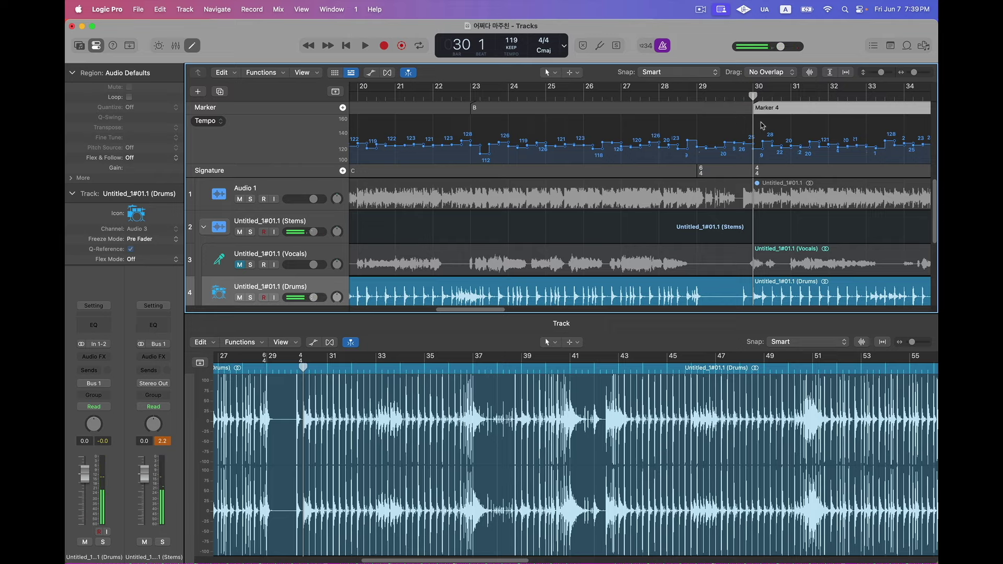
Audition the section from bar 30 to around bar 38 to locate where the next part begins.
key("space")
scroll(784, 165, "right", 8)
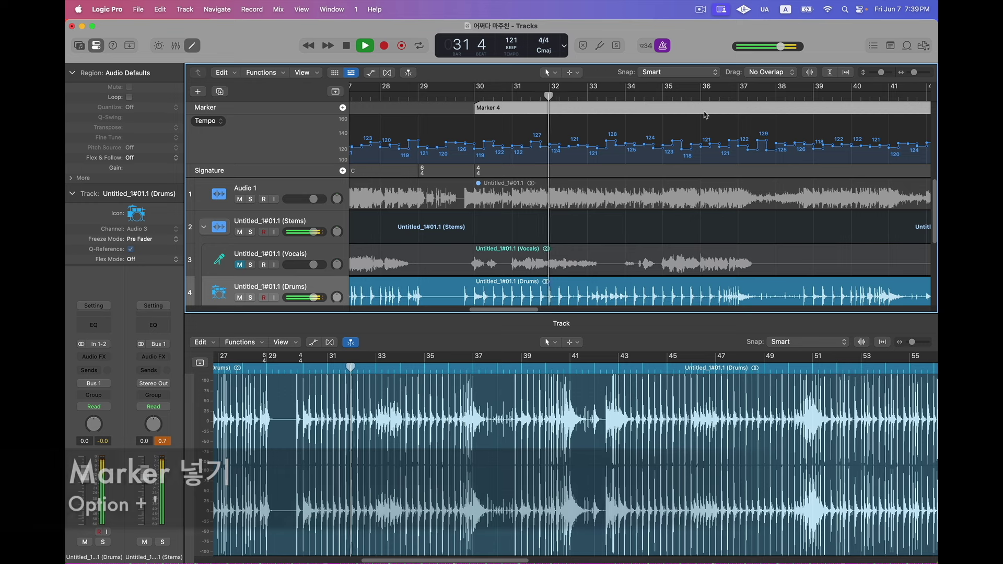
key("space")
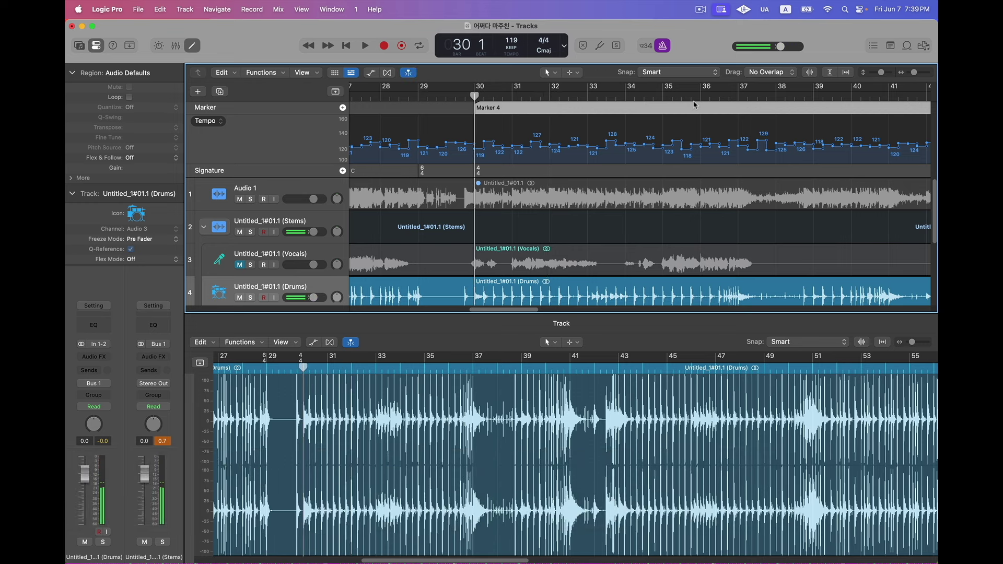
key("shift+period")
scroll(779, 115, "right", 2)
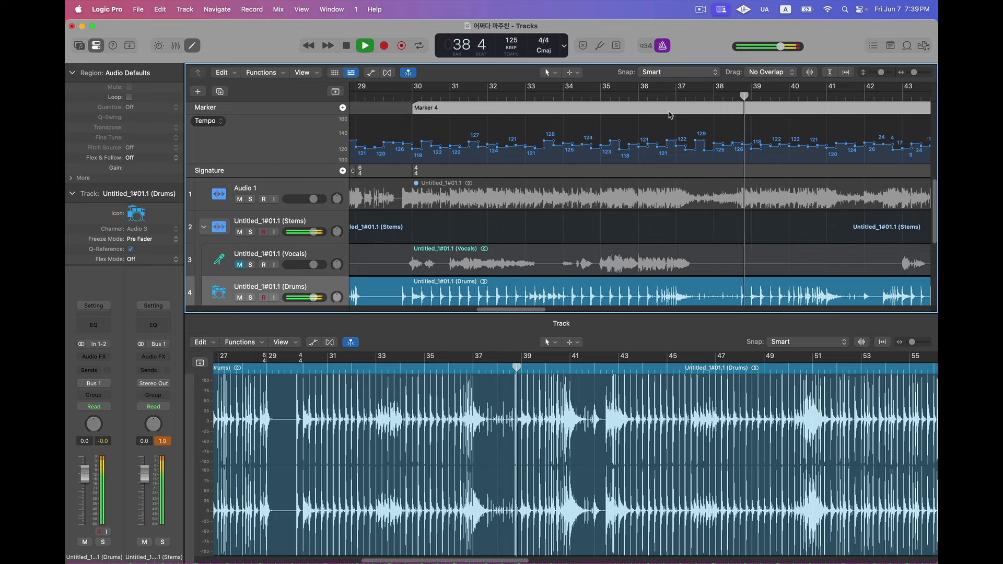
key("space")
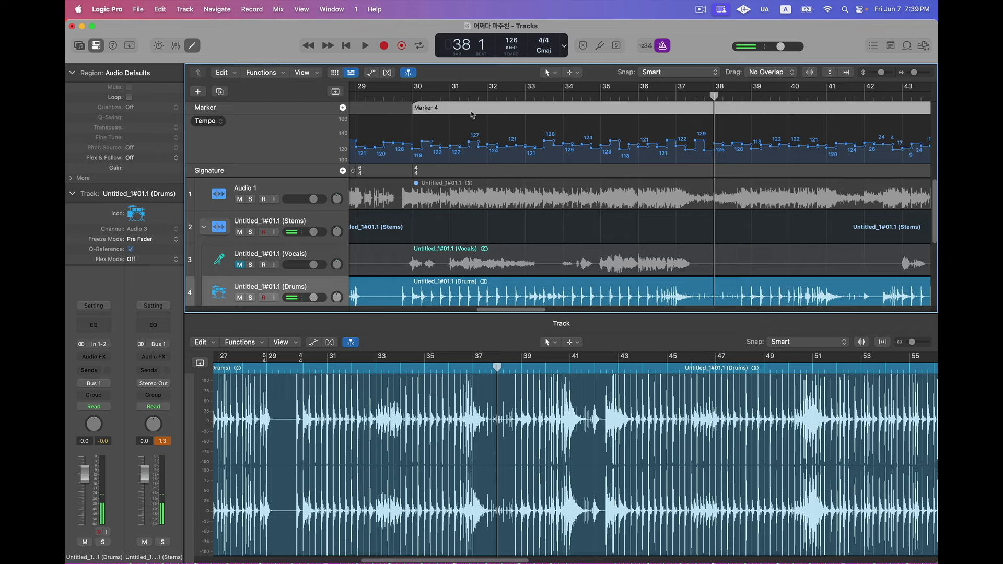
left_click(412, 96)
key("space")
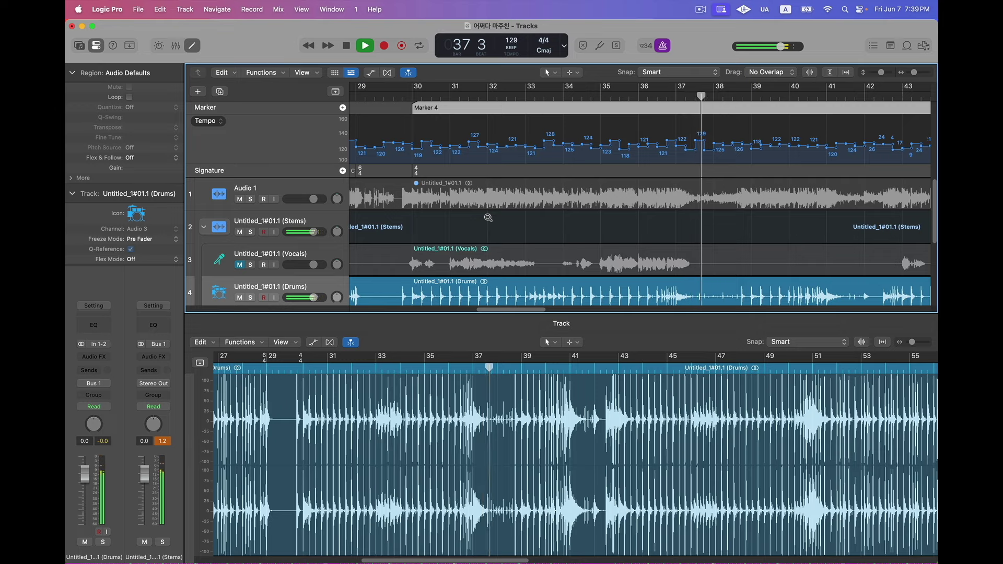
Create a marker at bar 38 and name it Inter 1.
key("alt+'")
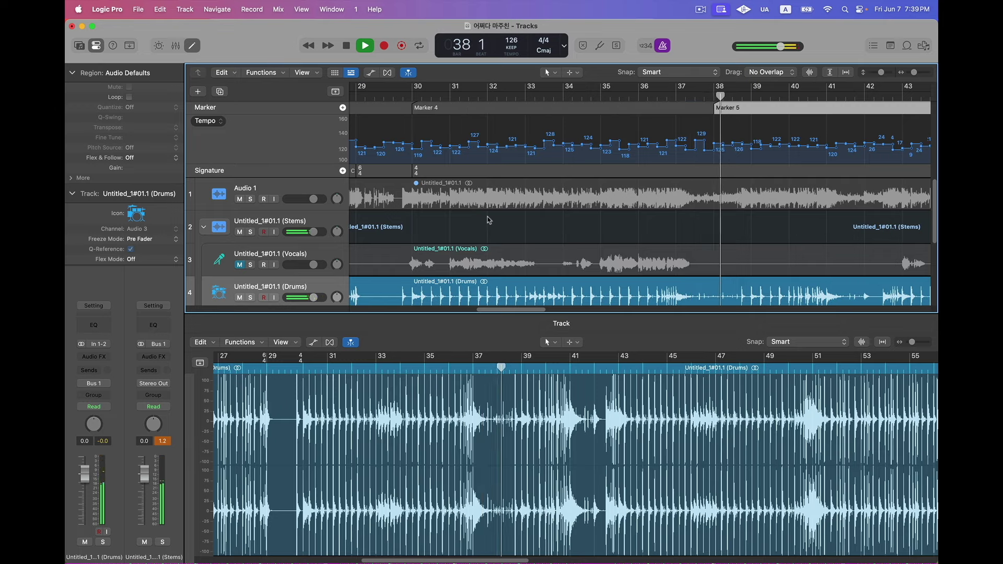
double_click(722, 108)
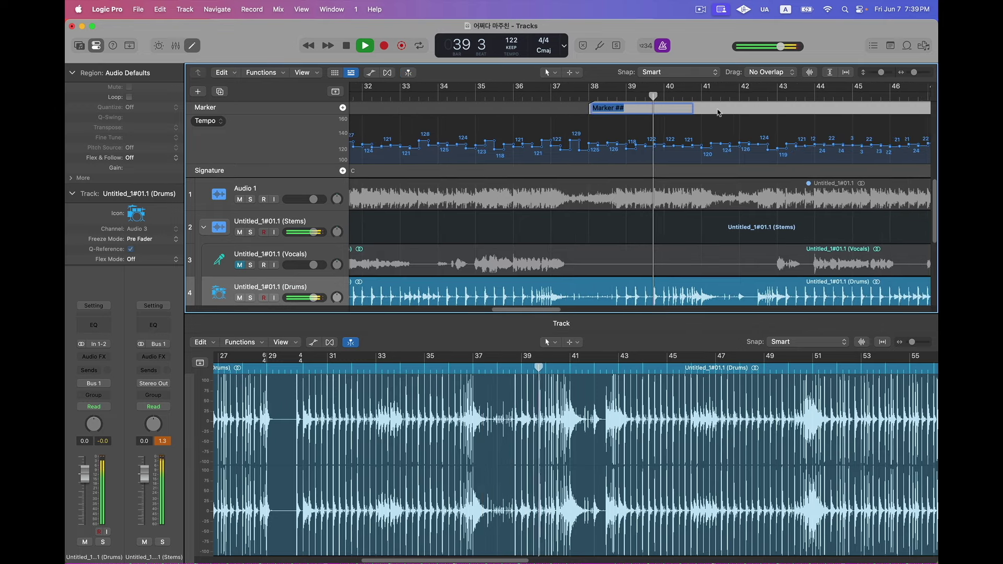
type("Inter")
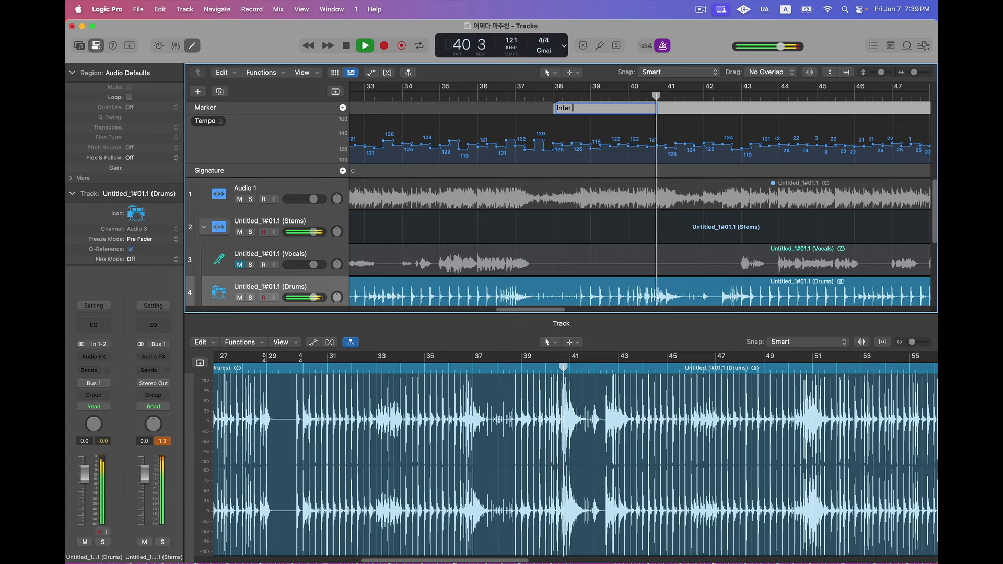
type(" 1")
key("Return")
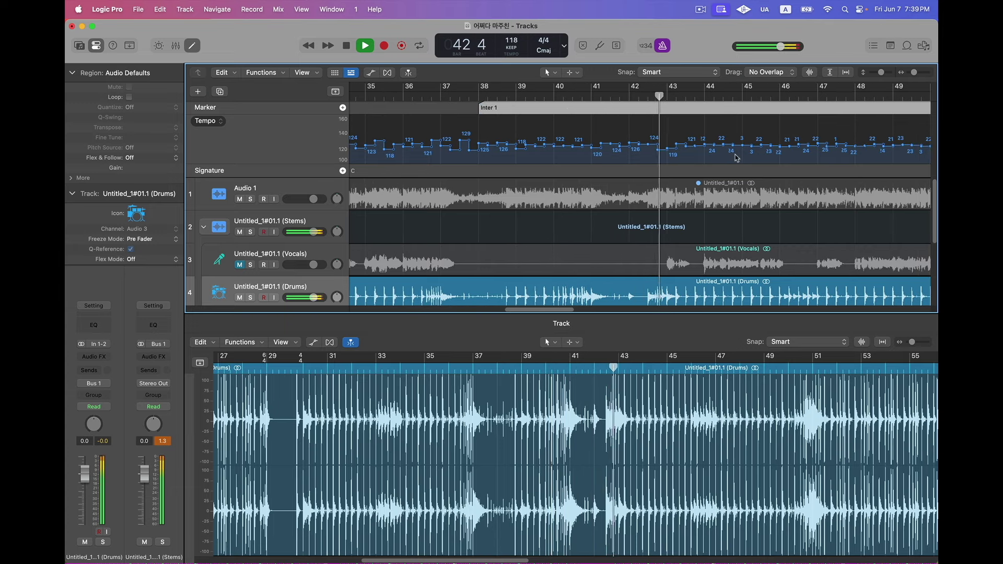
Create a marker at bar 43 and name it A.
key("alt+apostrophe")
key("shift+alt+apostrophe")
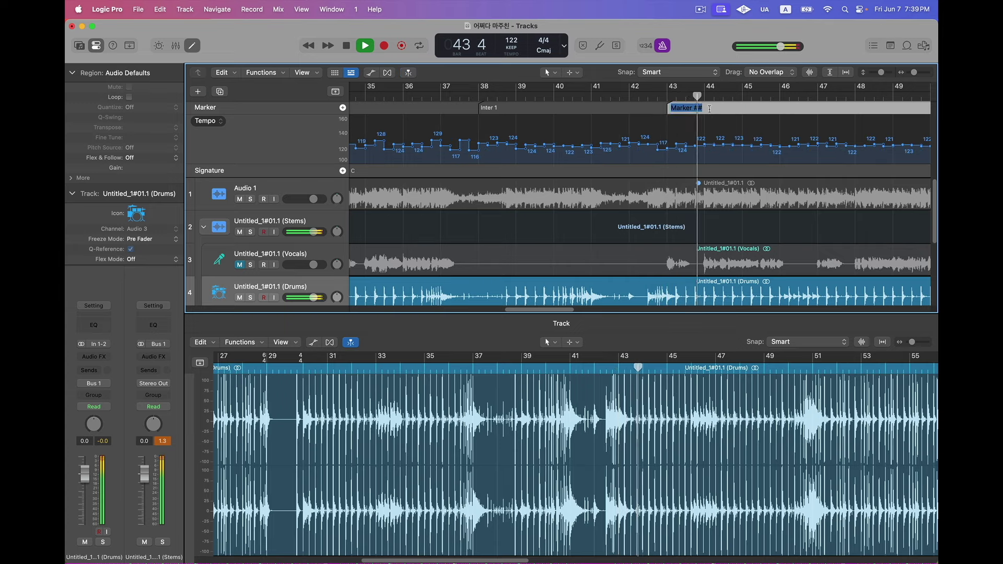
type("A")
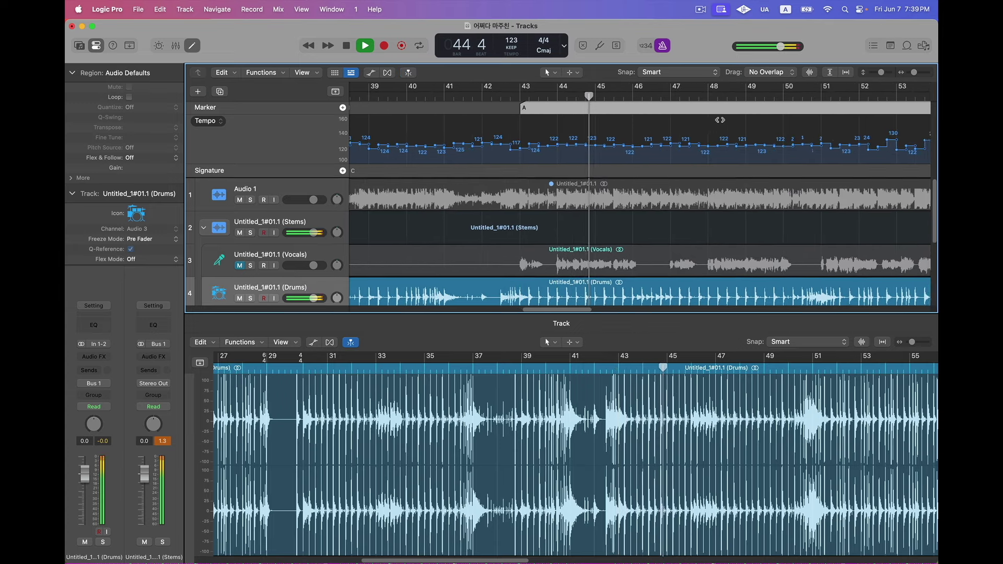
Create a marker at bar 51 and name it B.
key("space")
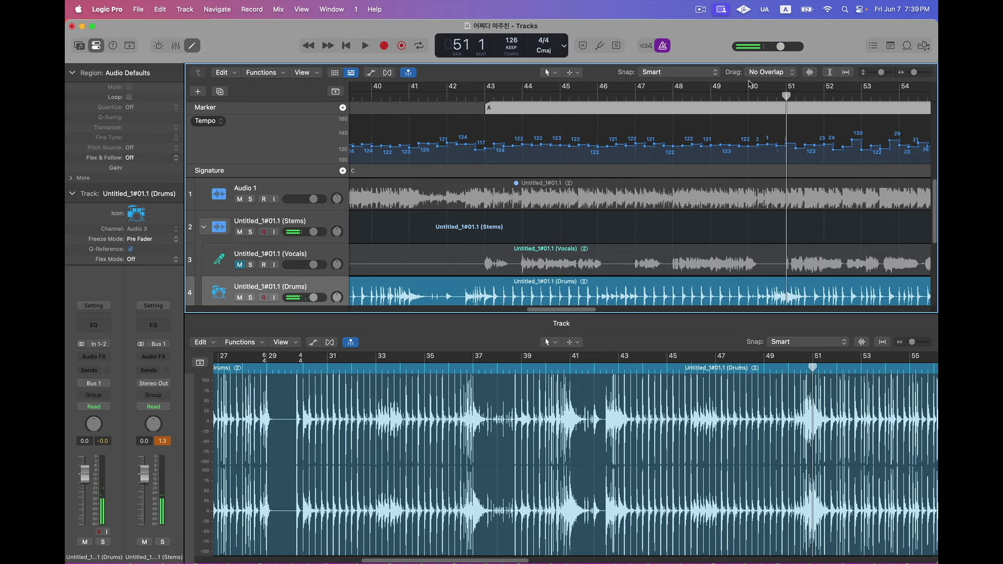
key("alt+apostrophe")
key("space")
double_click(793, 107)
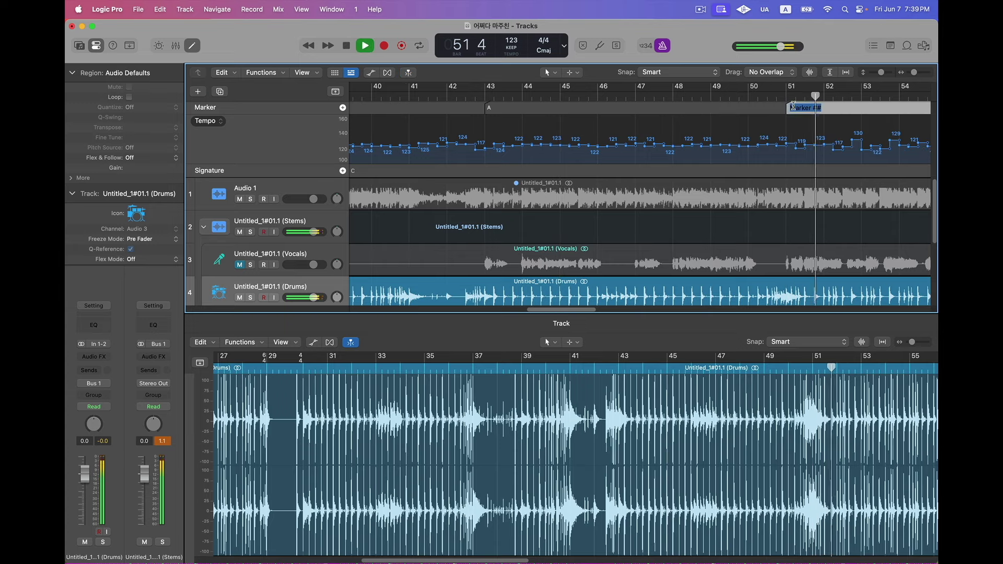
type("B")
key("Return")
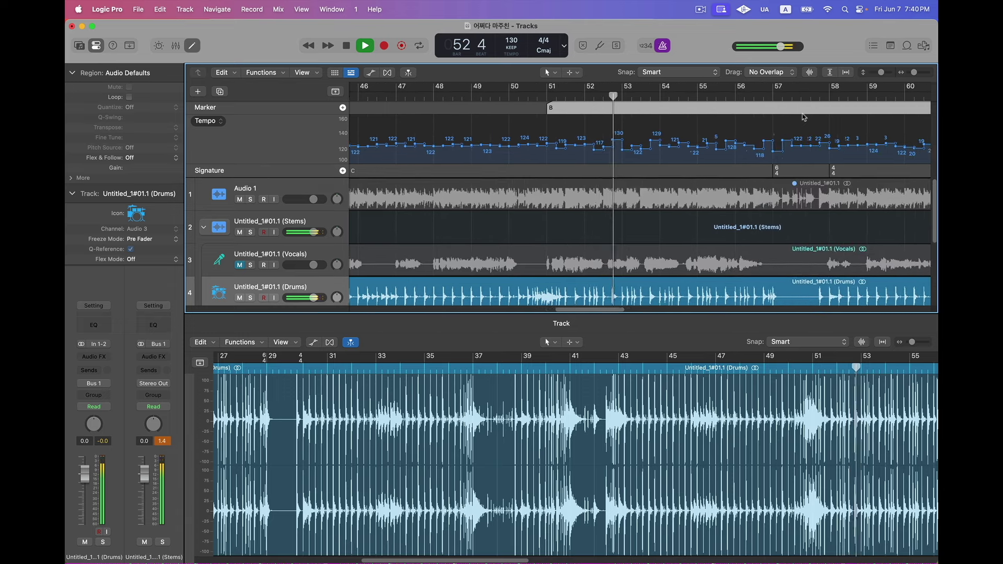
Audition the song from bar 57, then create a marker at bar 58 and name it A.
key("space")
key("period")
key("period")
key("period")
key("period")
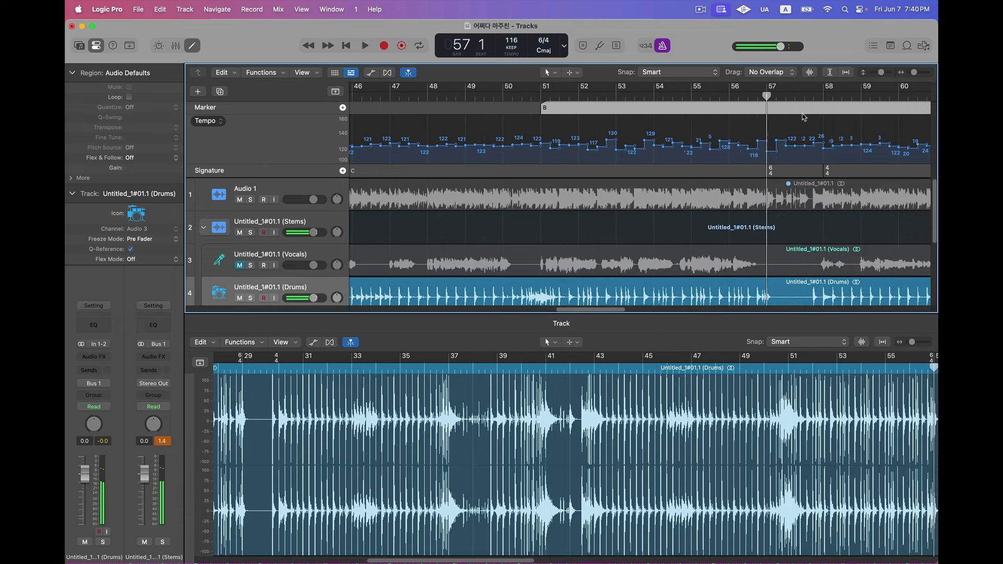
key("space")
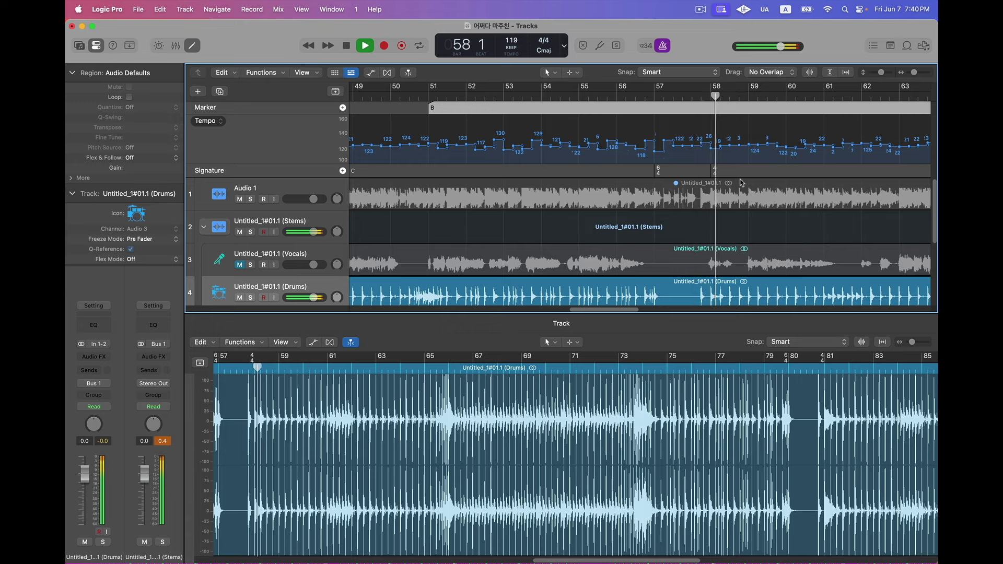
key("space")
key("space")
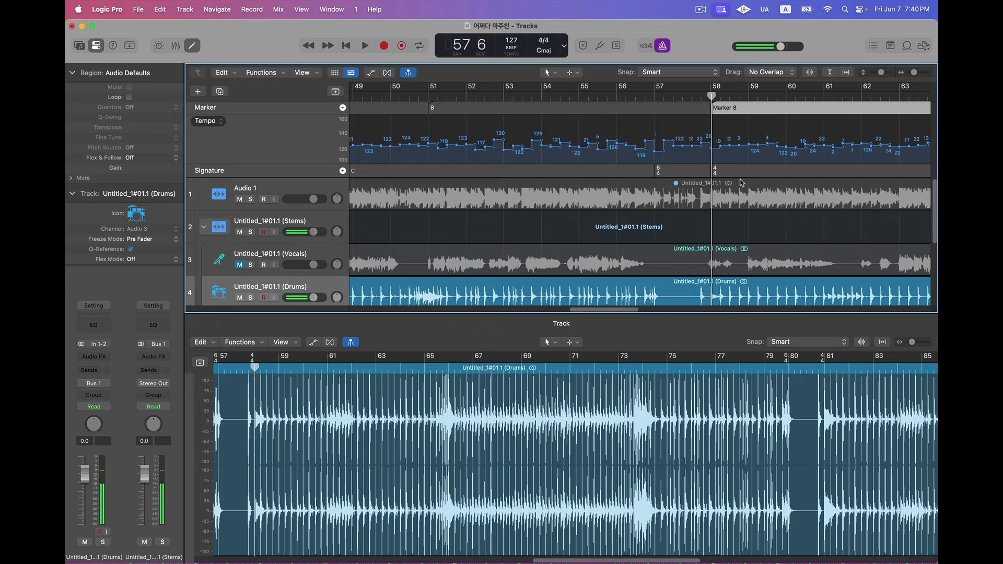
key("alt+apostrophe")
key("space")
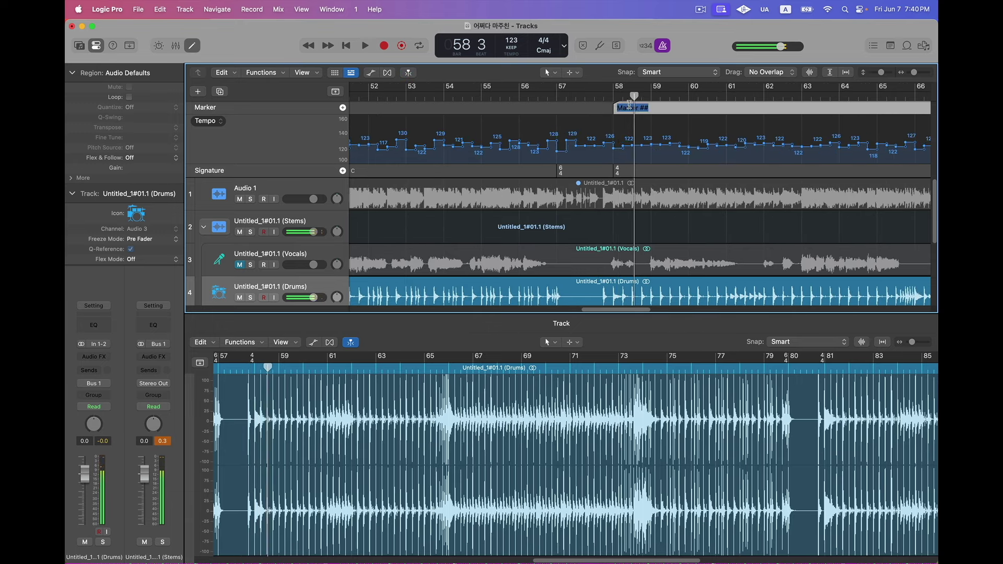
key("space")
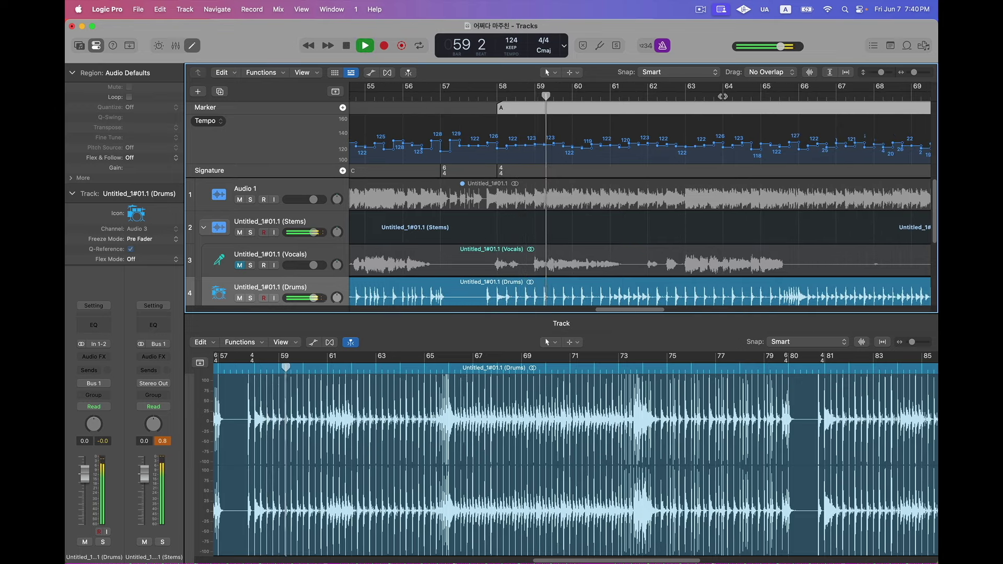
Listen up to bar 66, then create a marker there and name it Synth Solo.
key("space")
key("space")
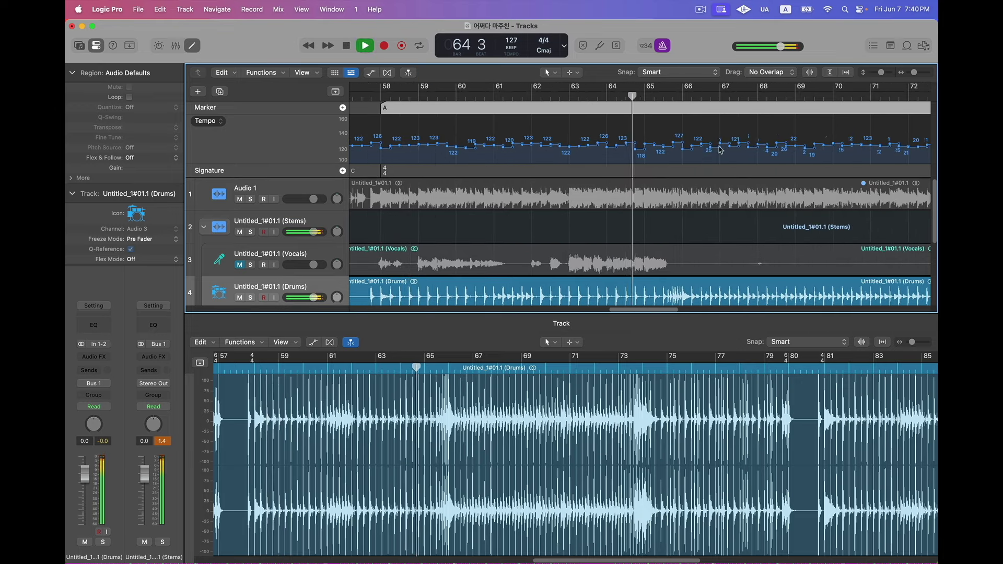
scroll(704, 166, "down", 3)
scroll(704, 167, "up", 2)
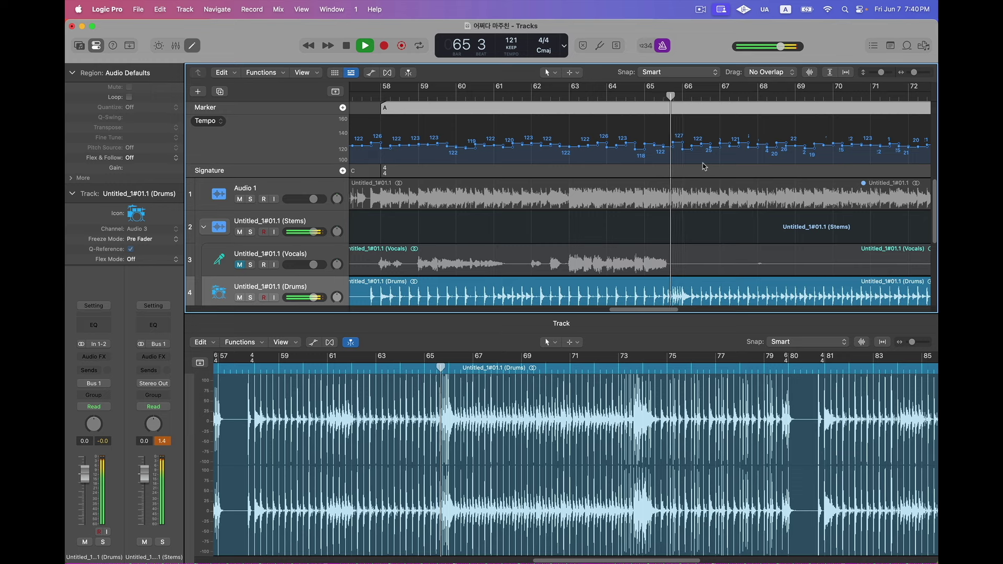
key("space")
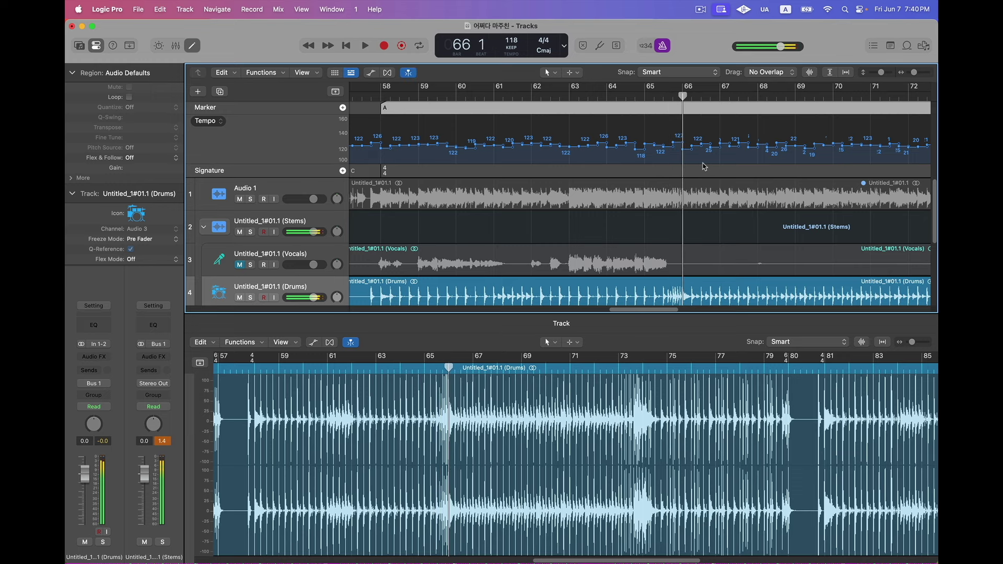
key("alt+apostrophe")
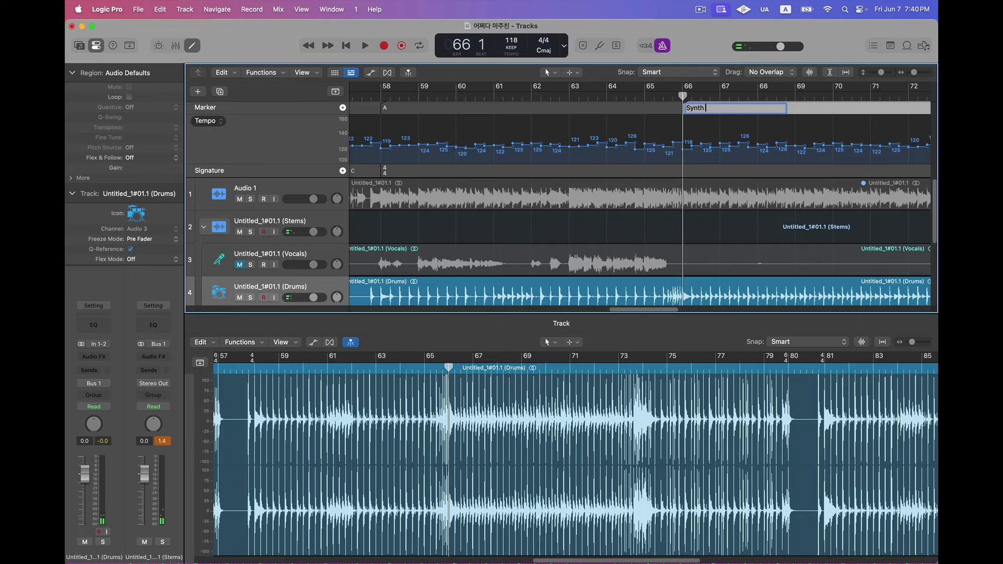
key("space")
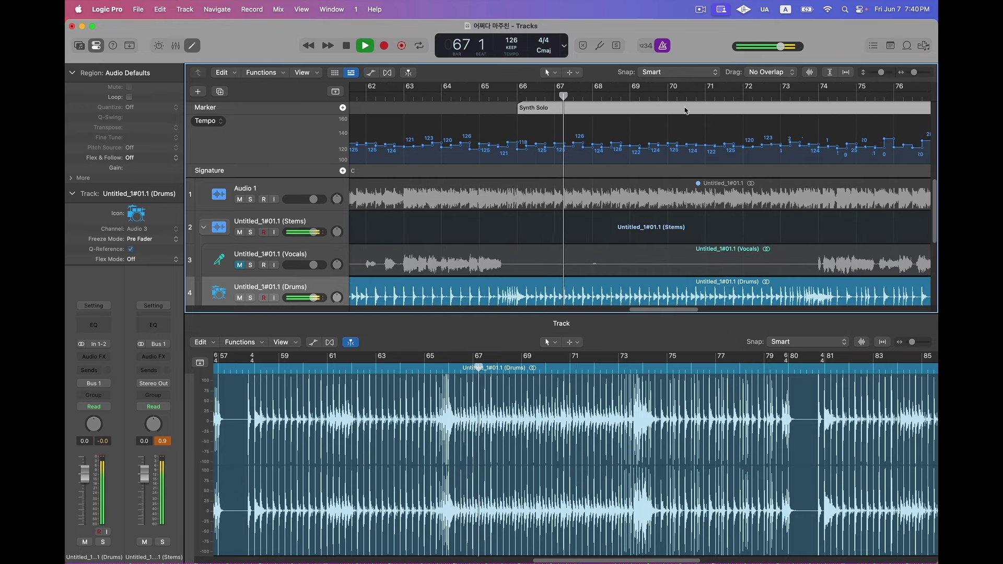
Move the playhead to bar 74, create a marker there and name it B.
key("space")
key("alt+period")
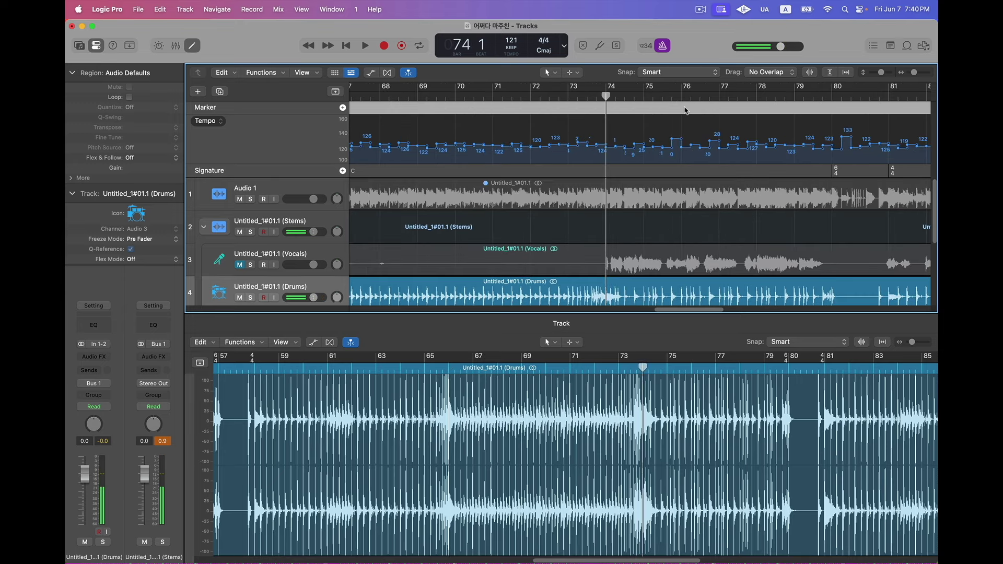
key("alt+comma")
key("alt+period")
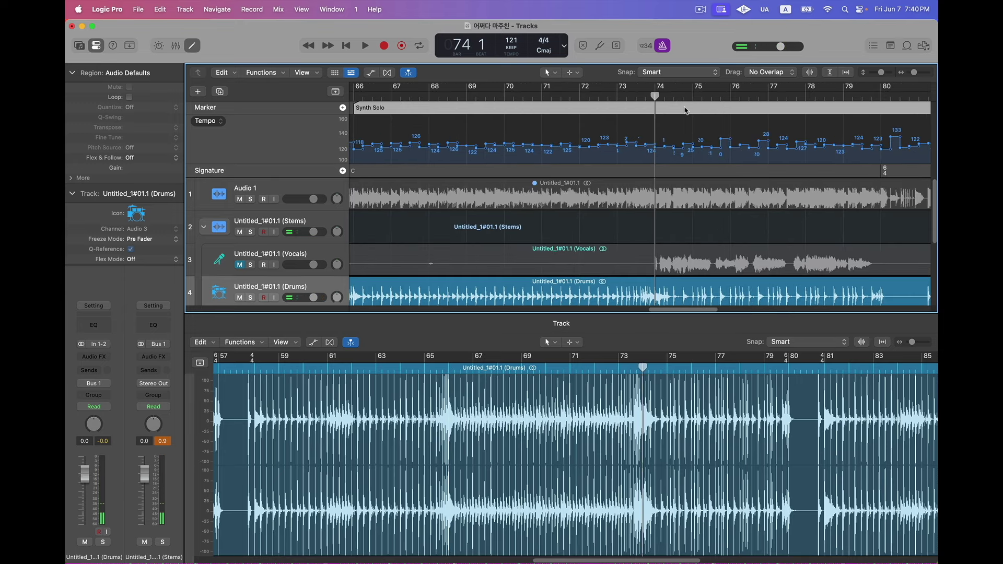
key("alt+apostrophe")
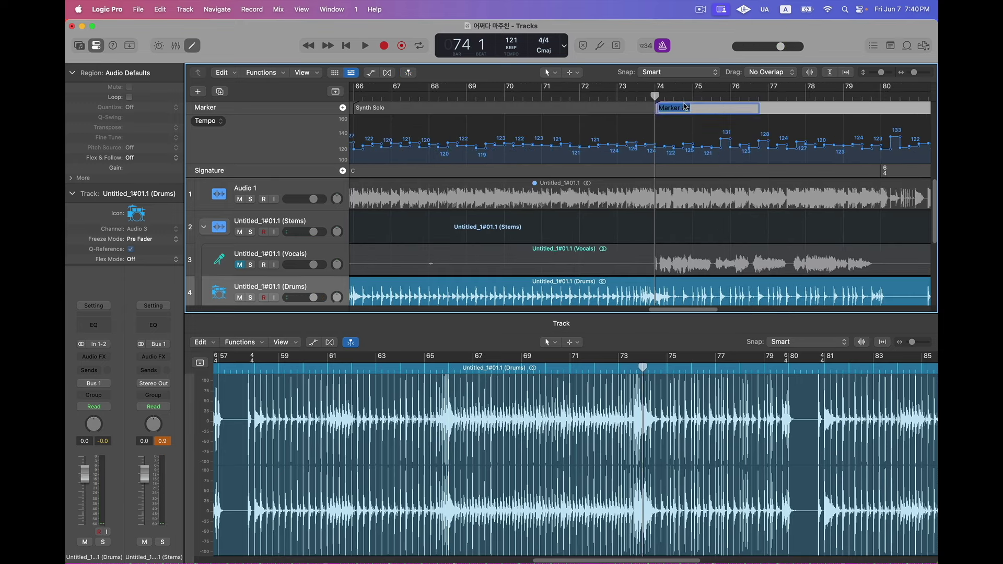
type("B")
key("Return")
Briefly audition section B from bar 74, then create a marker at bar 81 and name it A.
key("space")
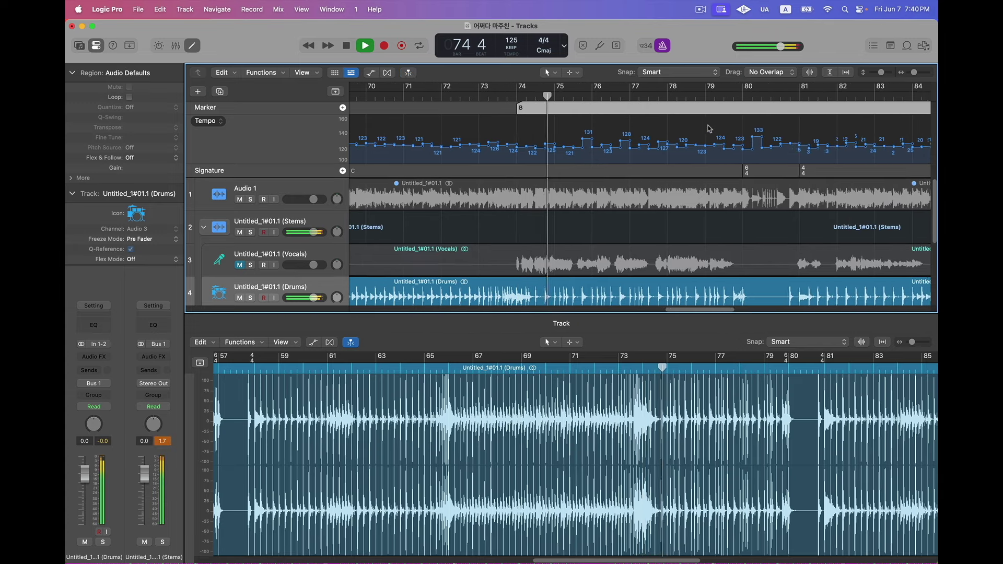
key("space")
key("period")
key("period")
key("period")
key("period")
key("period")
key("period")
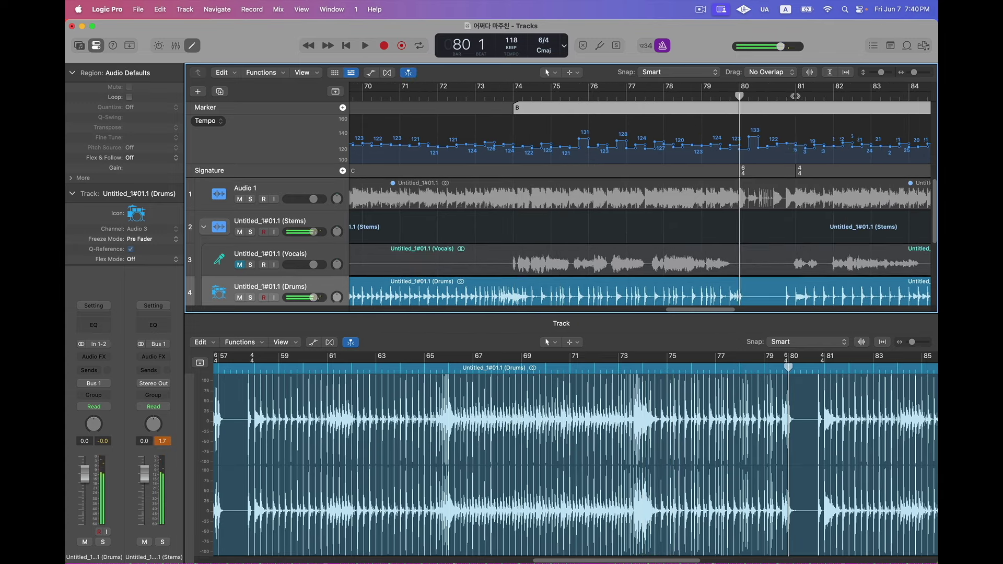
key("alt+apostrophe")
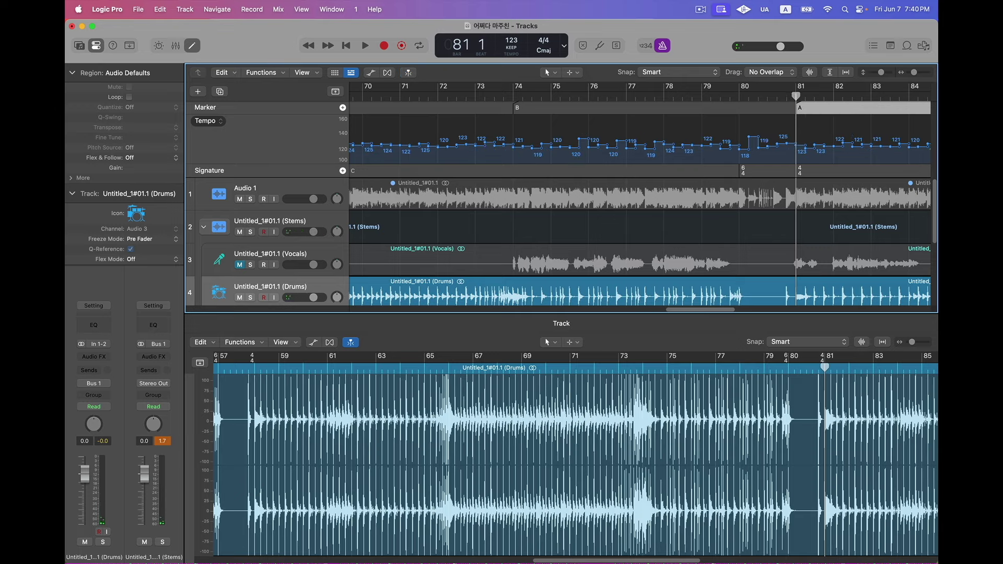
Audition the song around bar 88, then create a marker at bar 88 and name it Ending.
key("space")
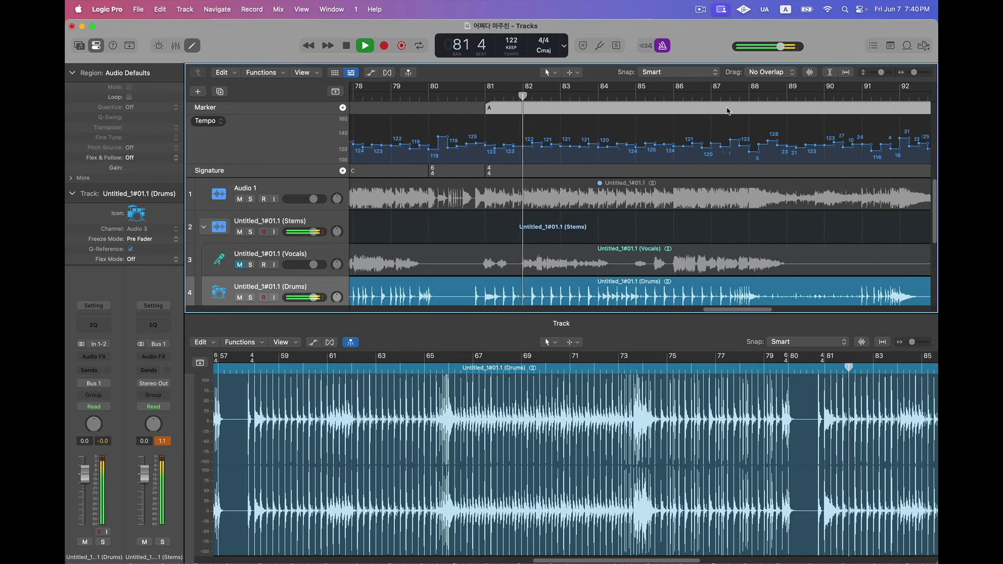
left_click(708, 95)
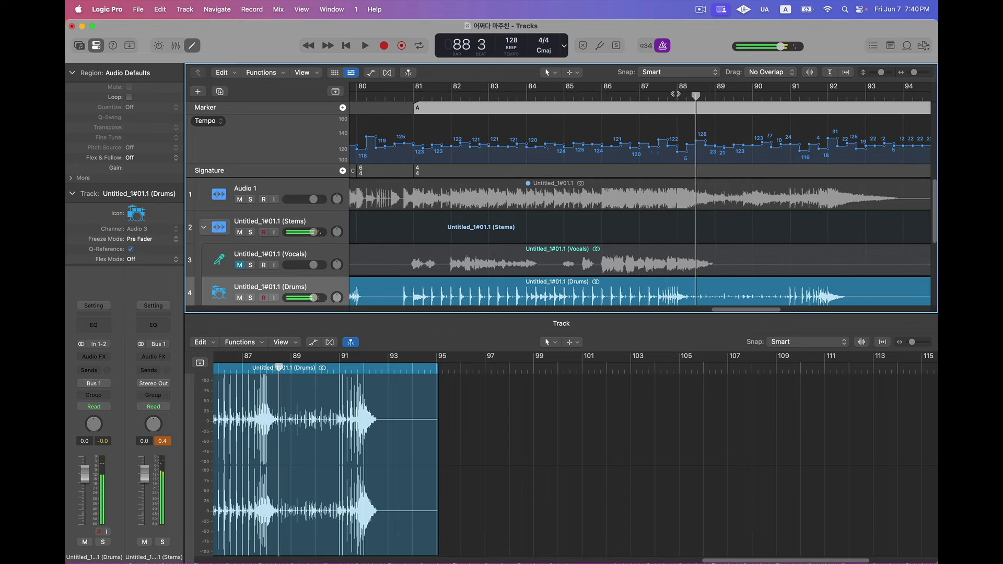
key("space")
key("alt+apostrophe")
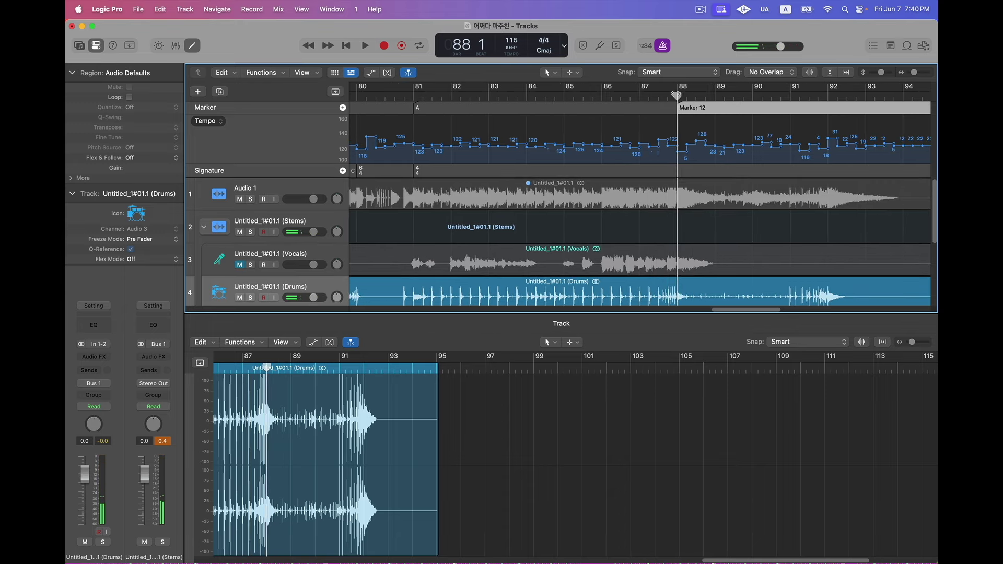
type("Ending")
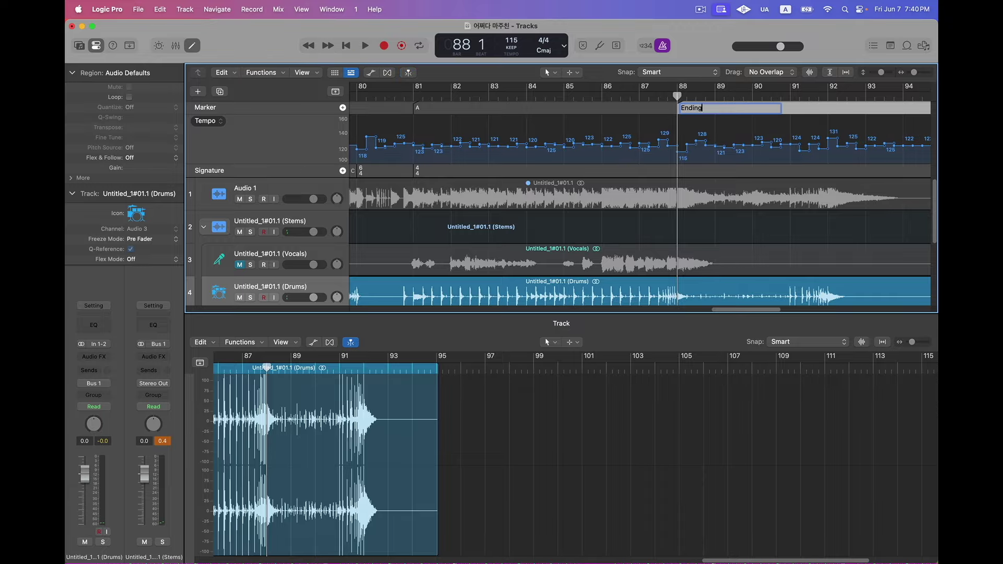
key("Return")
key("super+Left")
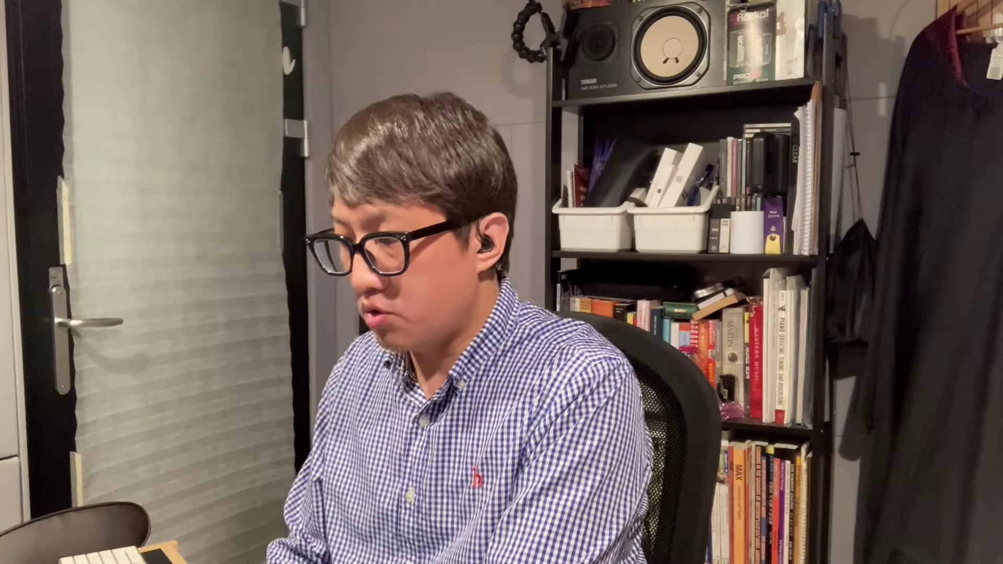